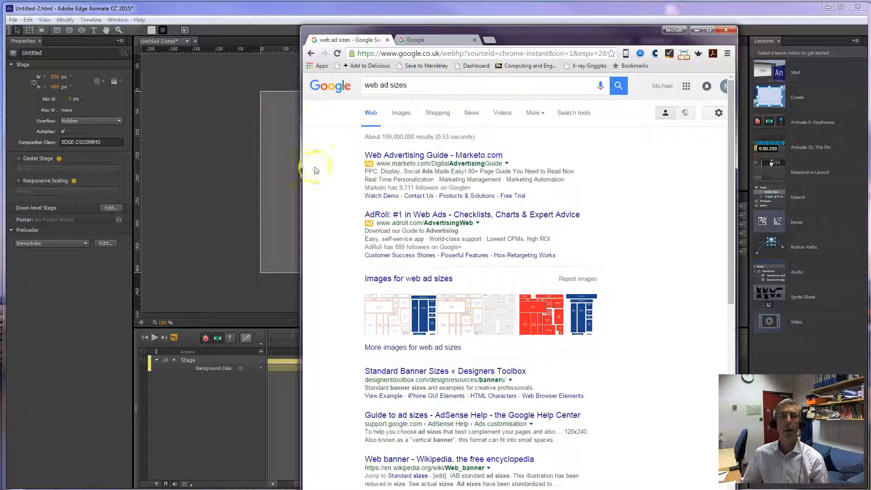
Look up web ad sizes in the Google image results and review the standard sizes in Wikipedia's Web banner article.
left_click(401, 113)
left_click(402, 136)
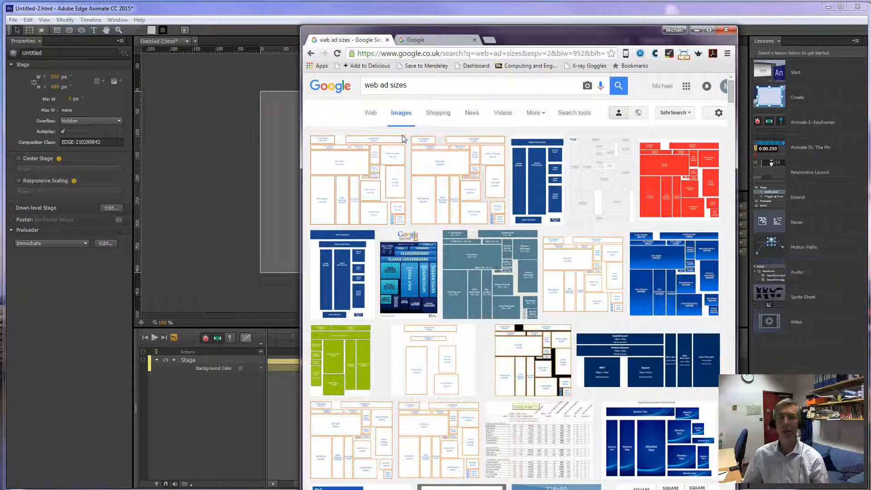
left_click(414, 183)
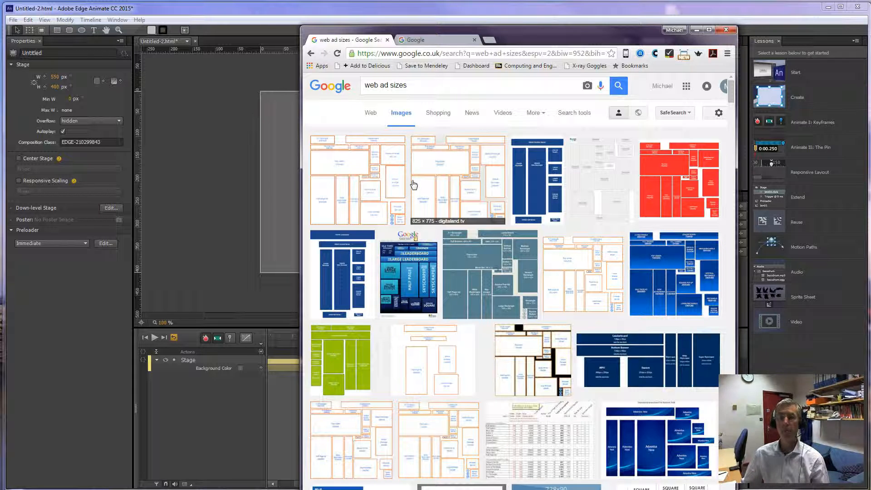
left_click(393, 181)
left_click(431, 294)
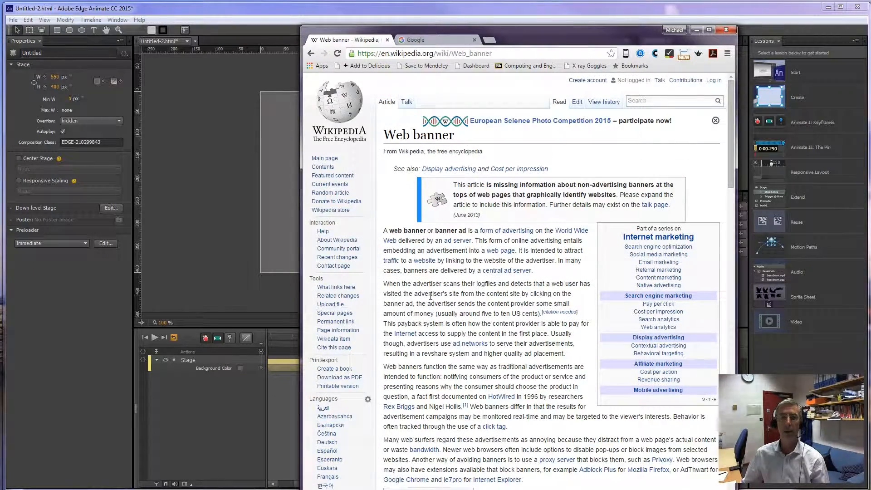
scroll(430, 296, "down", 15)
scroll(434, 299, "down", 1)
left_click(441, 311)
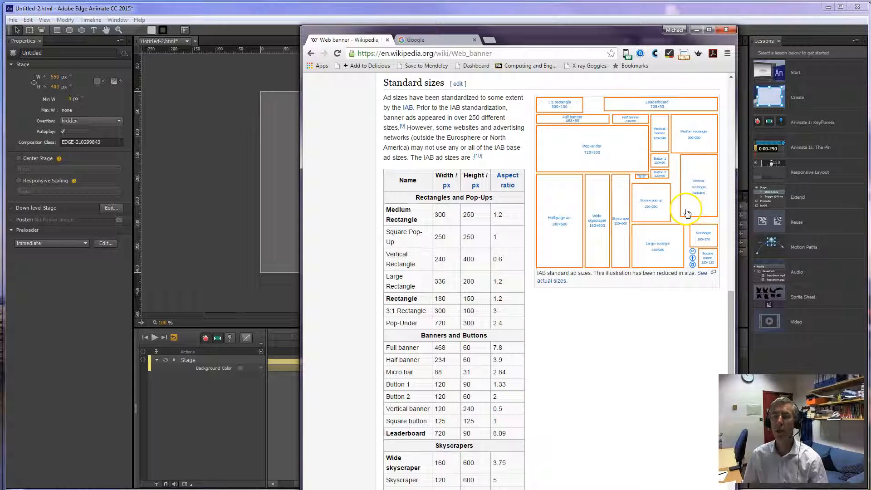
Switch to Adobe Edge Animate and set the stage width to 240 px, keeping the height at 400 px.
left_click(62, 78)
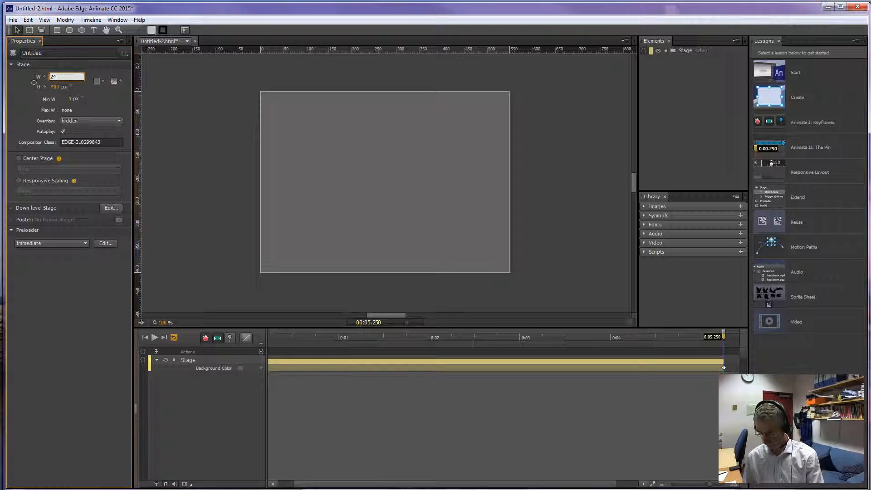
key("Tab")
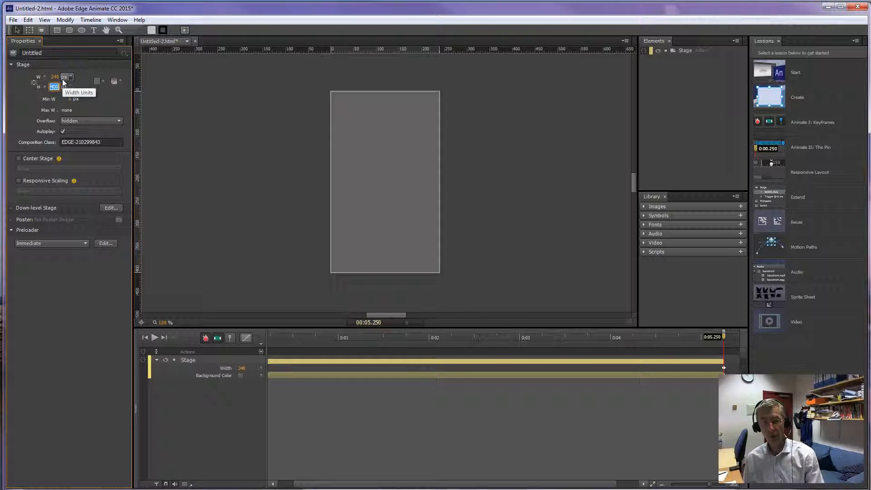
left_click(190, 156)
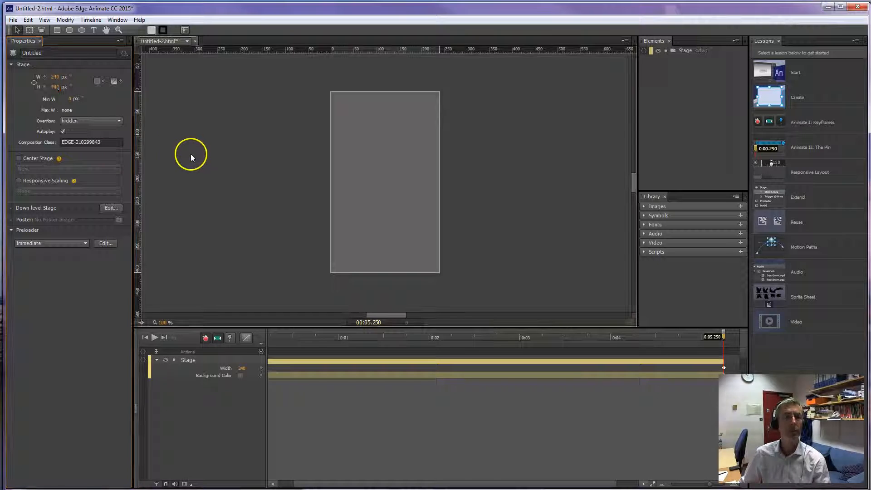
Set the stage background colour to near-white, rgba(255,252,252,1.00).
left_click(97, 82)
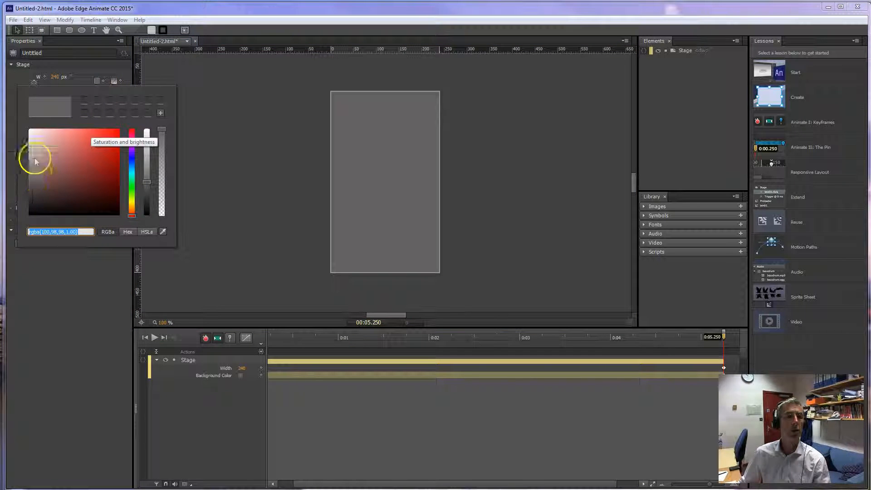
left_click_drag(30, 184, 28, 126)
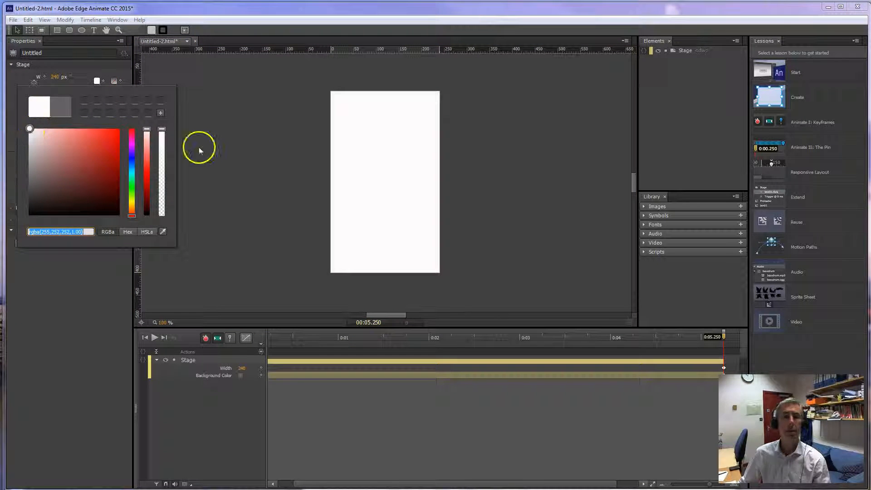
left_click(244, 156)
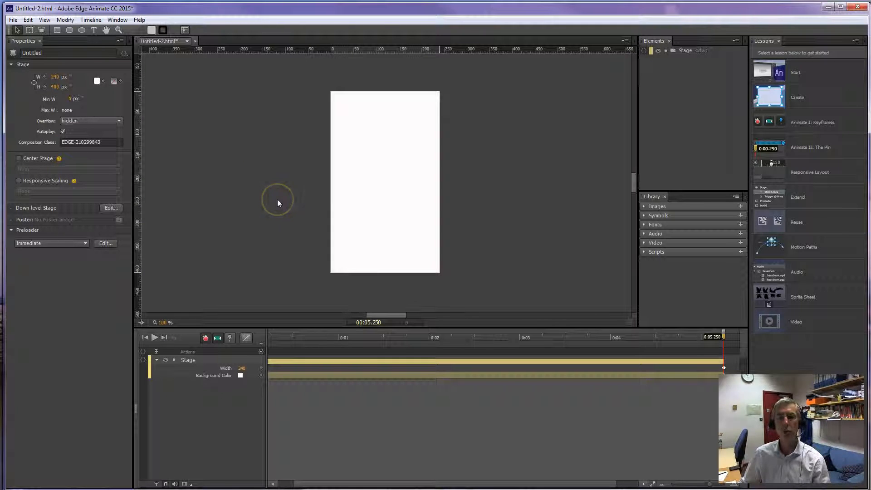
Set the stage background colour to a light blue, about rgba(96,108,255,1.00).
left_click(97, 81)
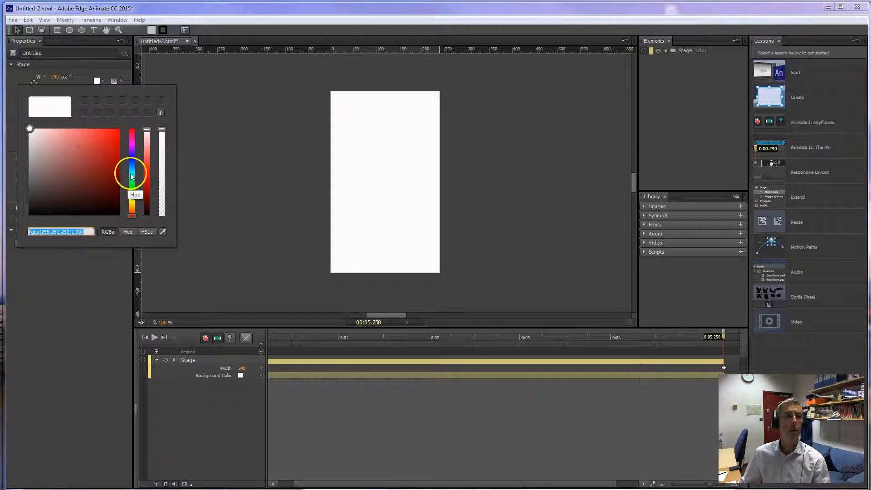
left_click(131, 158)
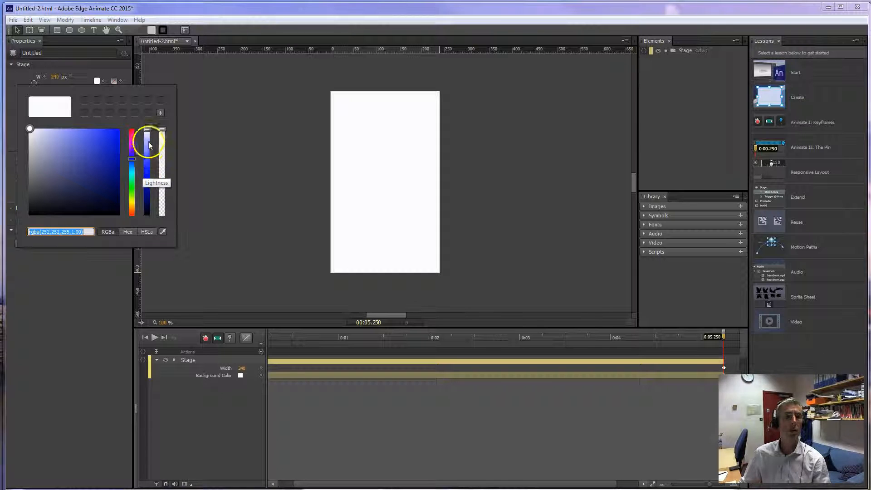
left_click_drag(146, 130, 146, 159)
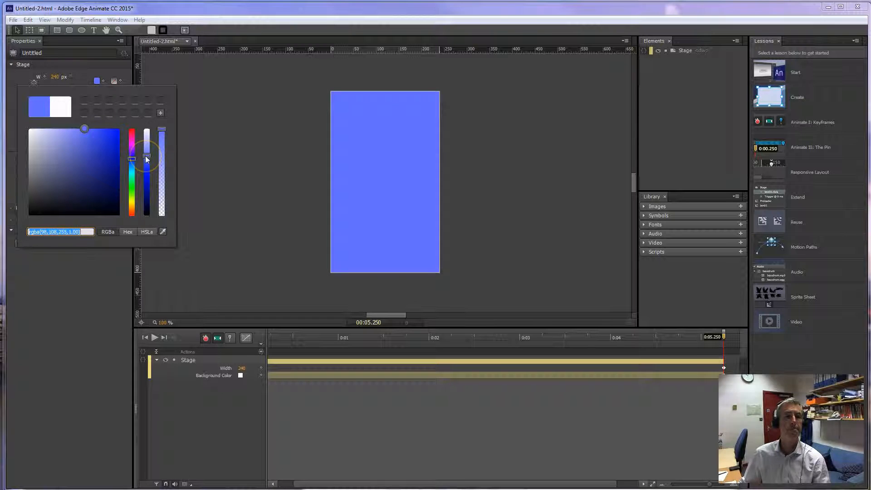
left_click(218, 148)
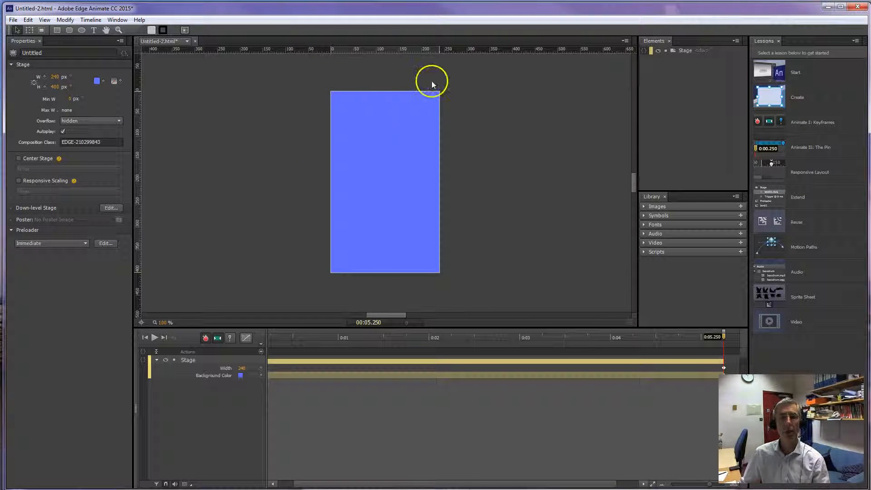
left_click(221, 154)
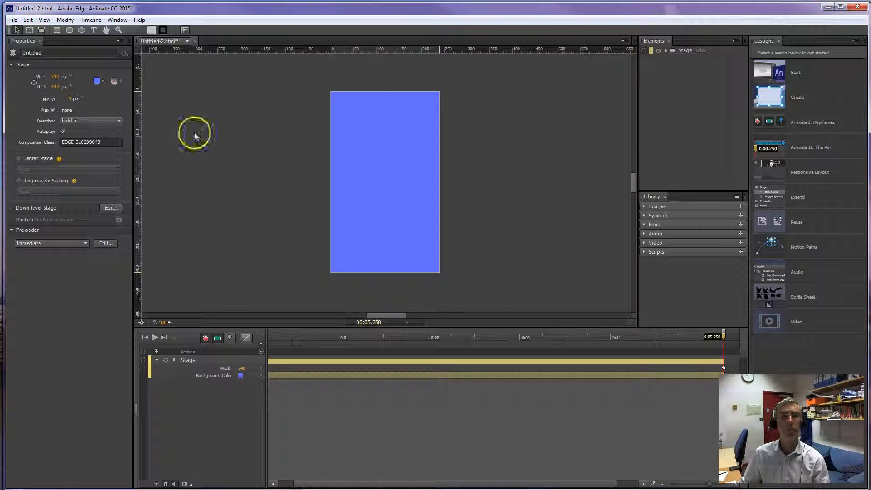
Draw a circle about 42 px across with the Ellipse tool on the stage, at about X 52 px, Y 120 px.
left_click(82, 30)
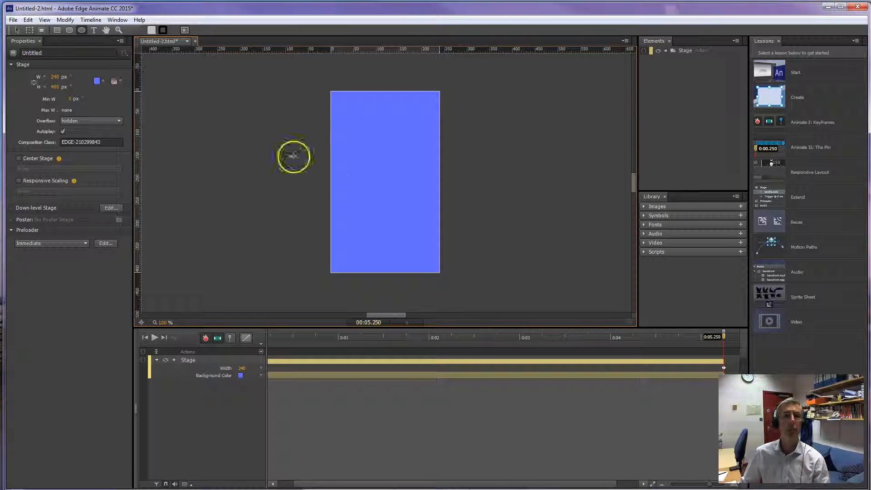
left_click(354, 146)
left_click_drag(355, 145, 373, 163)
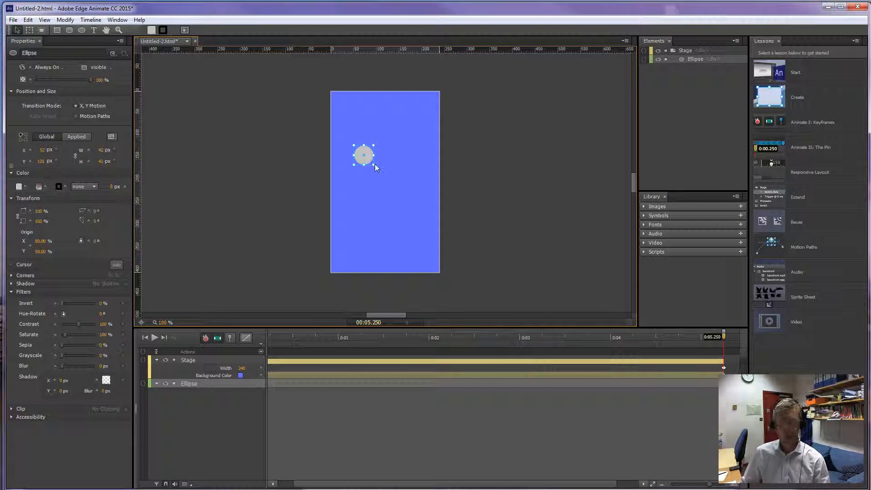
Fill the circle with a bright, saturated yellow at full opacity.
key("ctrl+equal")
key("ctrl+equal")
key("ctrl+equal")
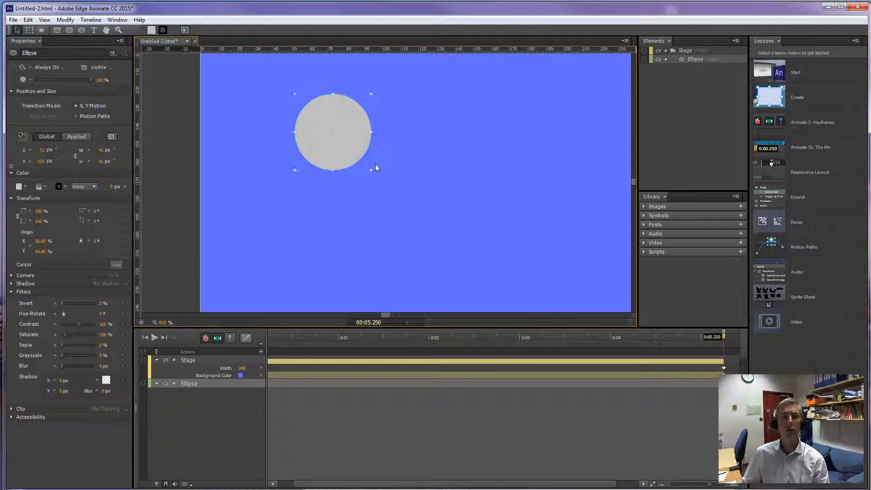
scroll(377, 167, "up", 3)
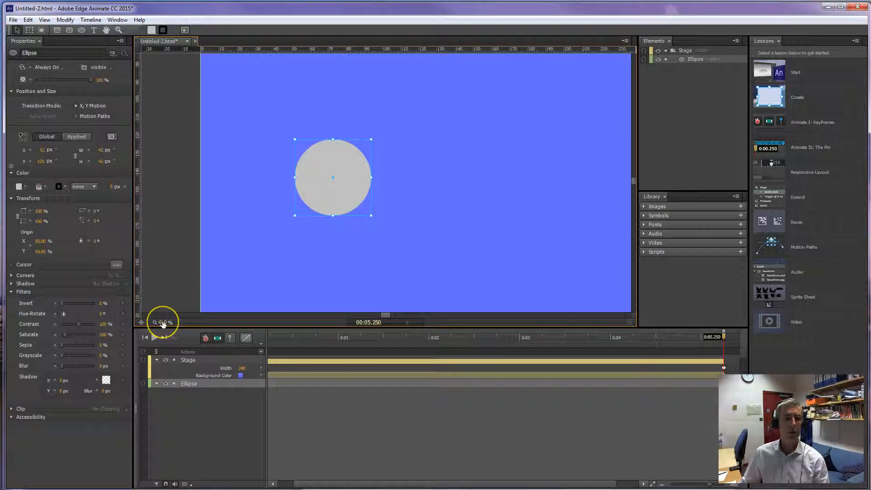
key("ctrl+minus")
key("ctrl+minus")
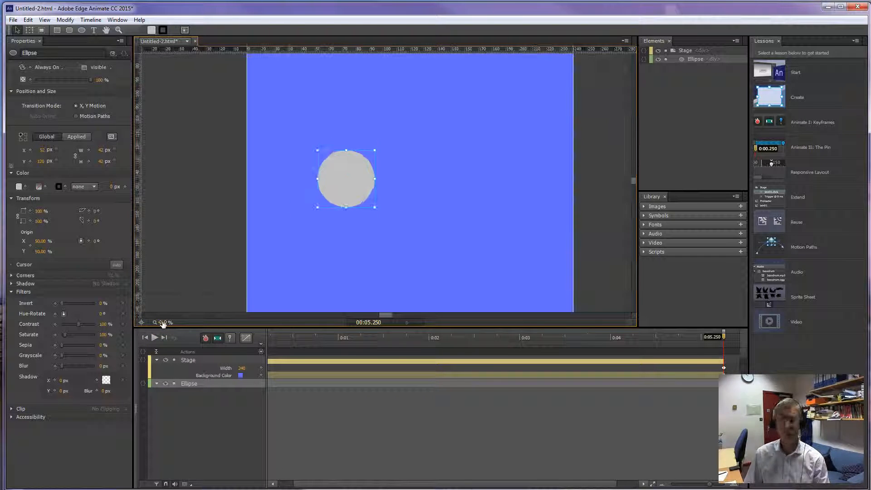
key("ctrl+equal")
key("ctrl+equal")
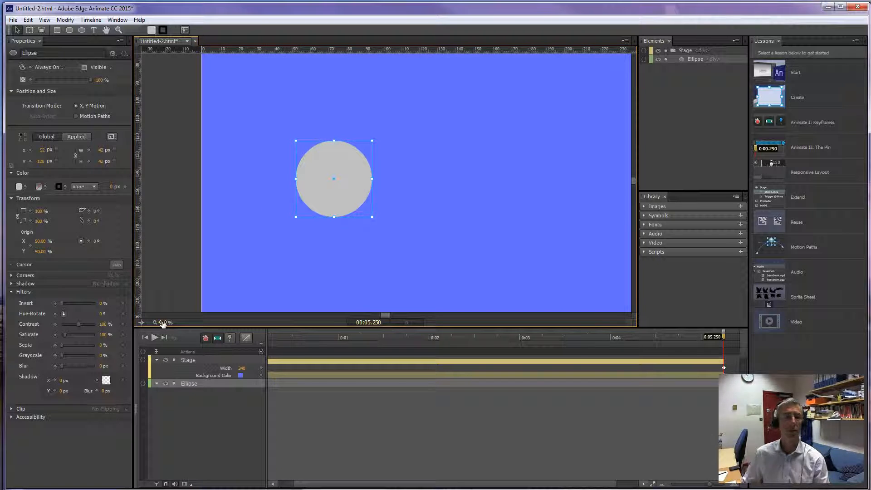
left_click(325, 165)
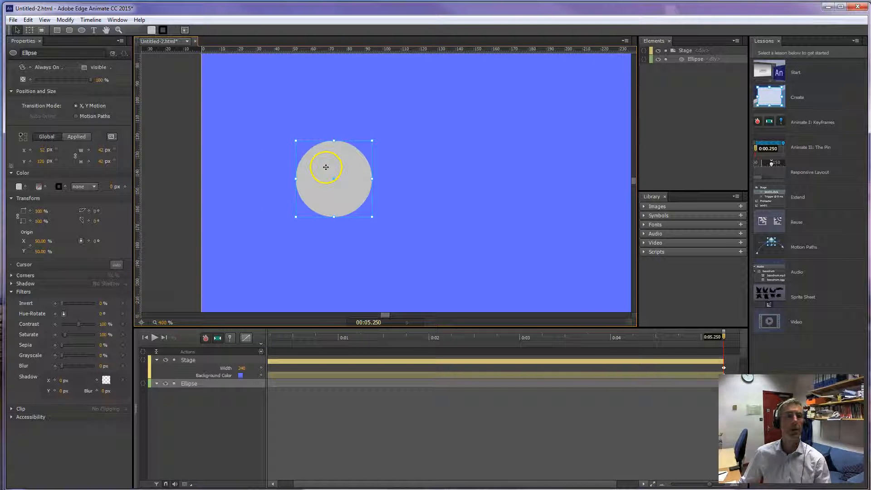
left_click(18, 187)
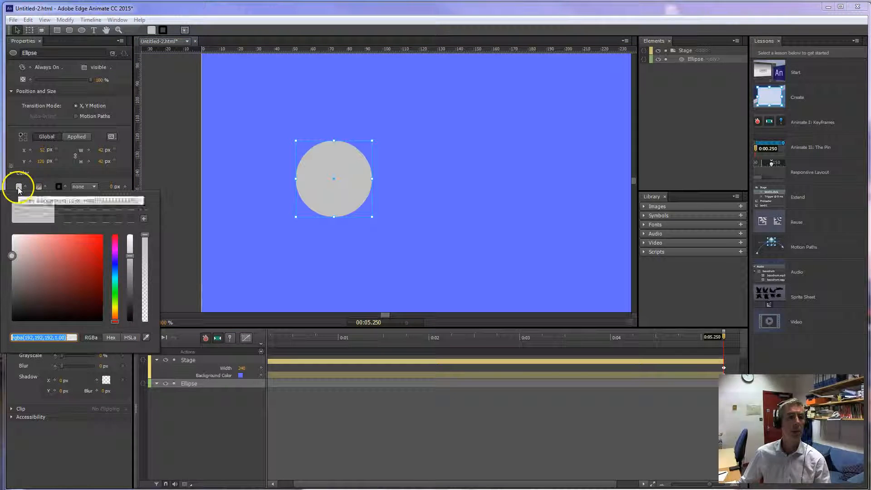
left_click(115, 310)
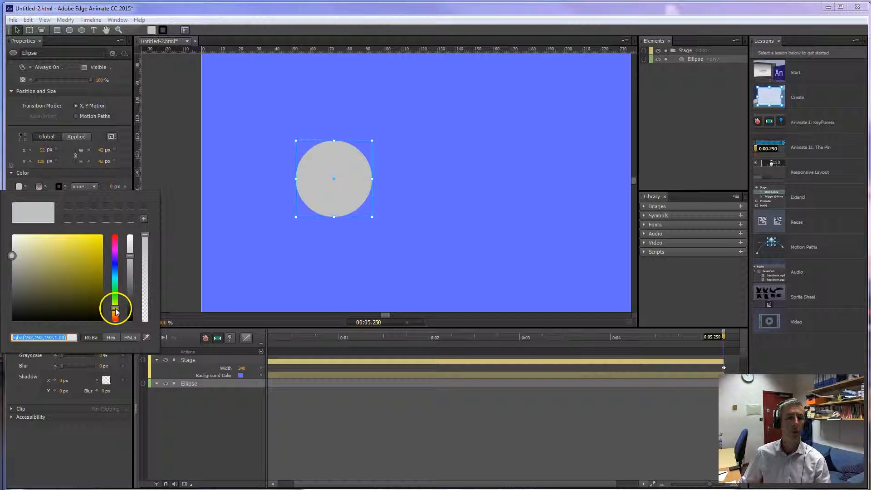
left_click_drag(86, 241, 100, 240)
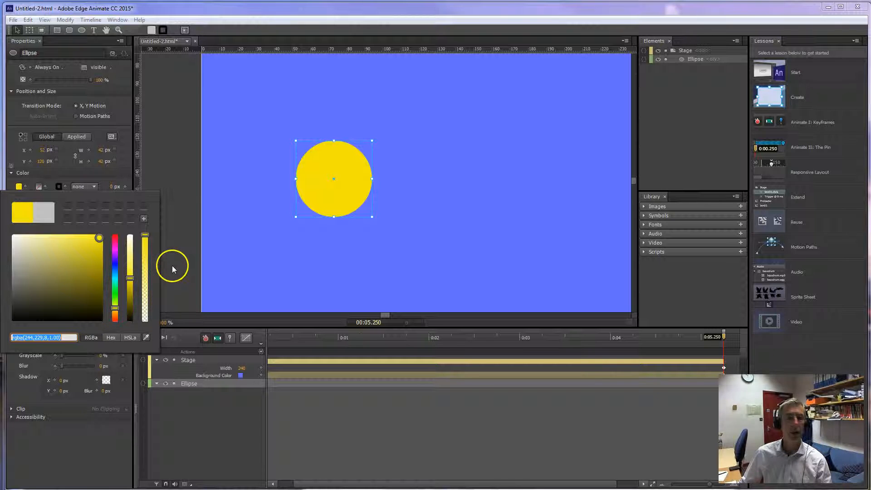
left_click(173, 269)
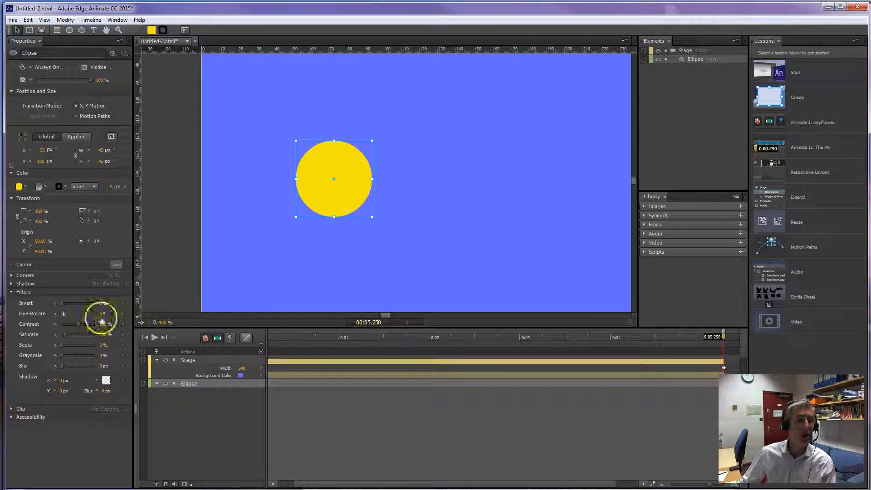
Apply a blur filter of about 12 px to the yellow circle and deselect it.
left_click(12, 292)
left_click(11, 292)
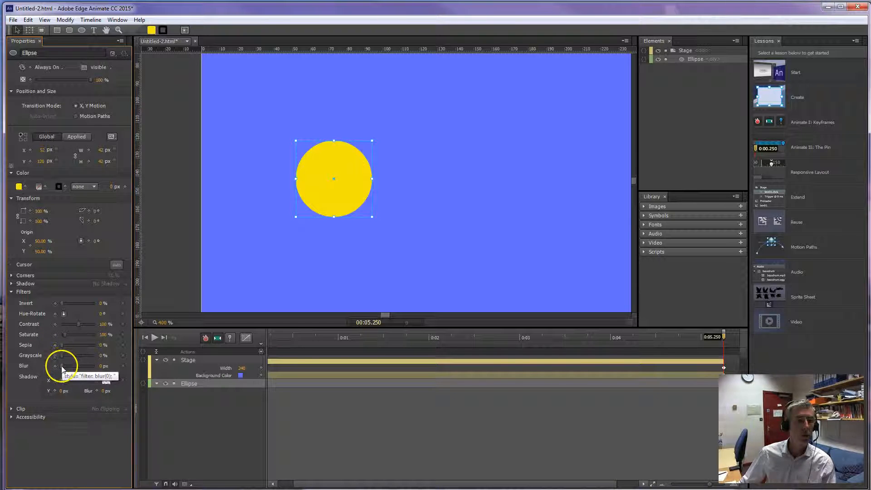
left_click_drag(62, 367, 63, 368)
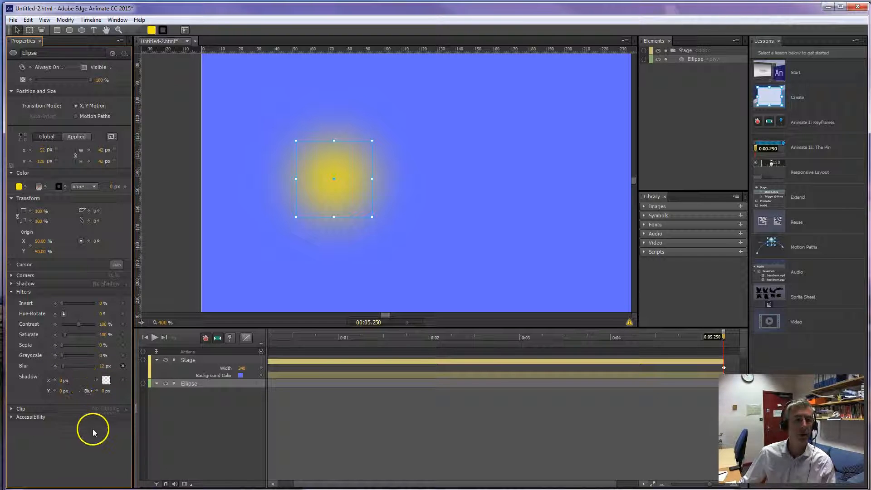
left_click(270, 266)
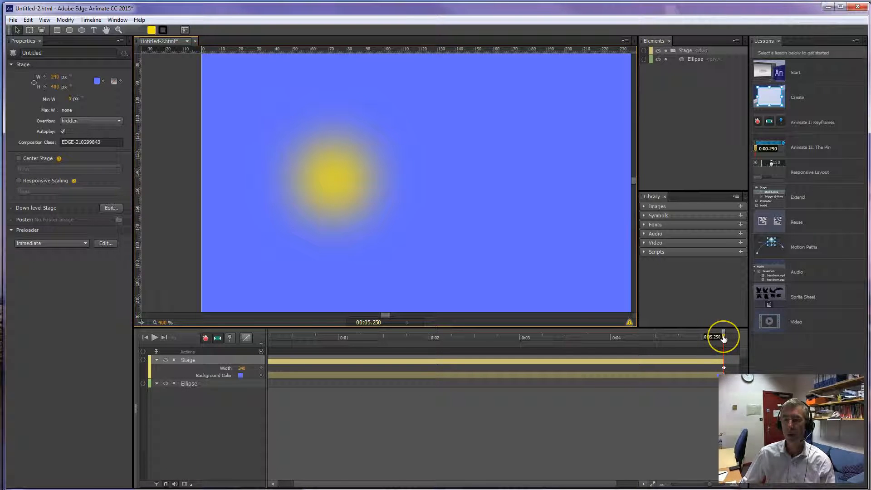
Move the timeline playhead back to the start of the animation at 00:00.000.
left_click_drag(723, 338, 691, 351)
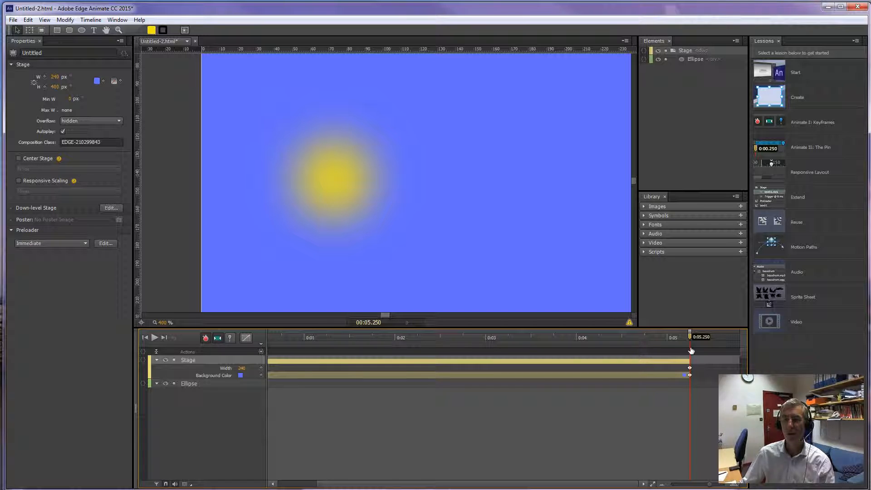
left_click_drag(691, 351, 229, 350)
key("space")
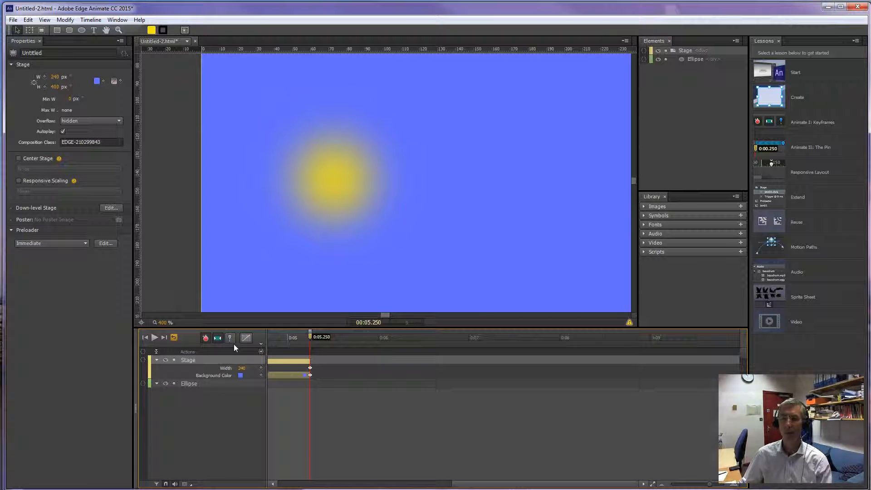
left_click(230, 345)
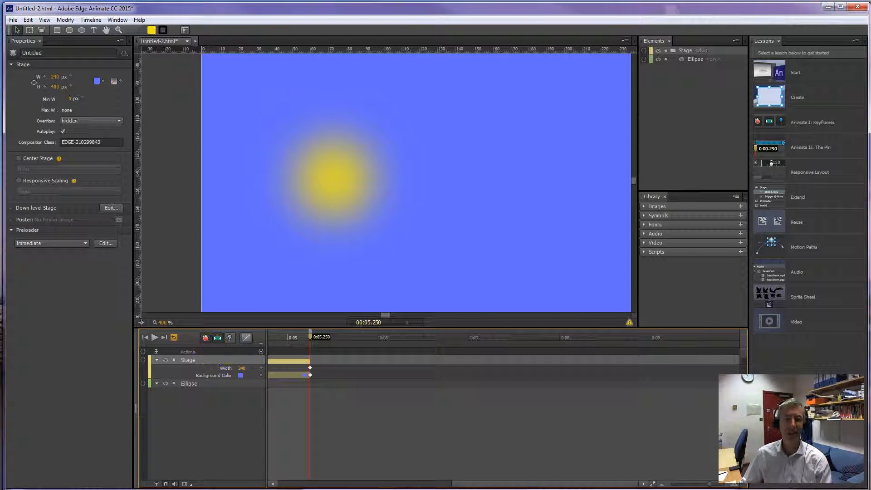
left_click_drag(443, 486, 296, 485)
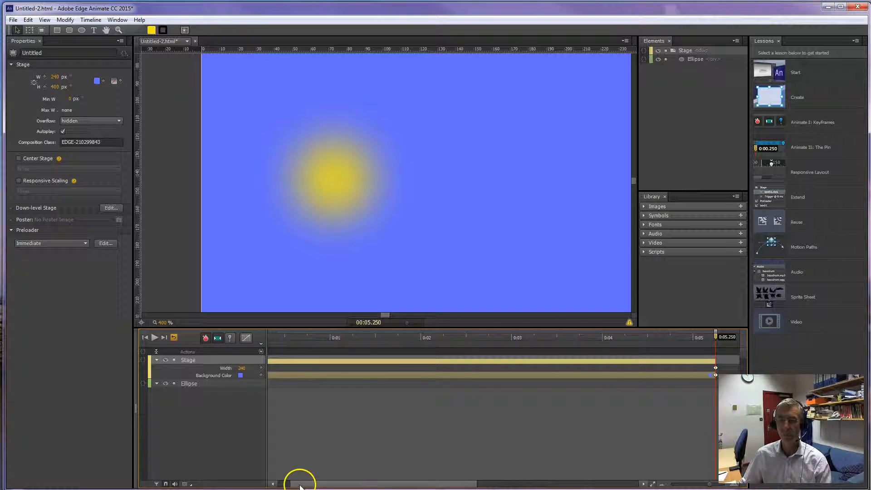
left_click_drag(709, 486, 708, 486)
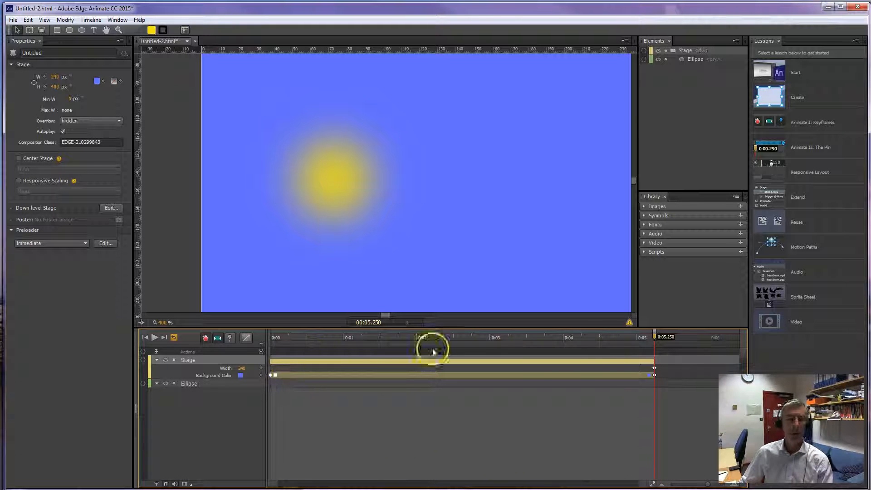
left_click_drag(655, 337, 258, 355)
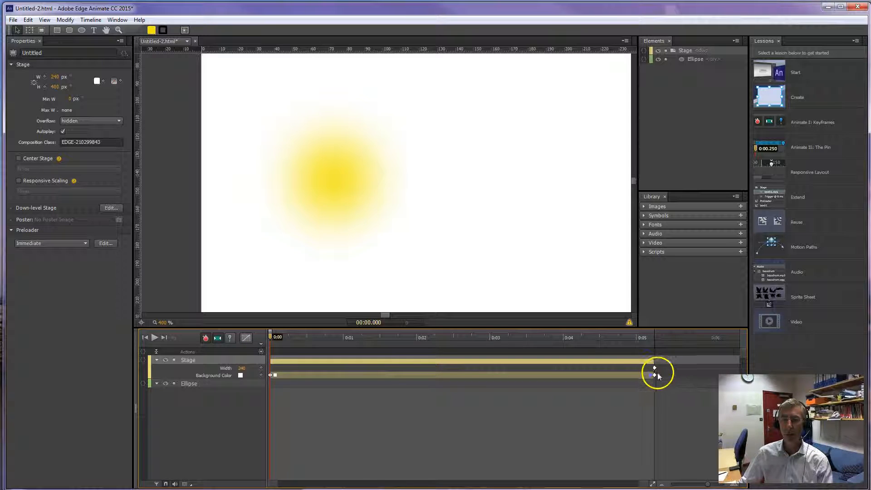
Remove the white background-colour keyframes and transition from the stage so it is blue from the start, and return the playhead to 0:00.
left_click(654, 375)
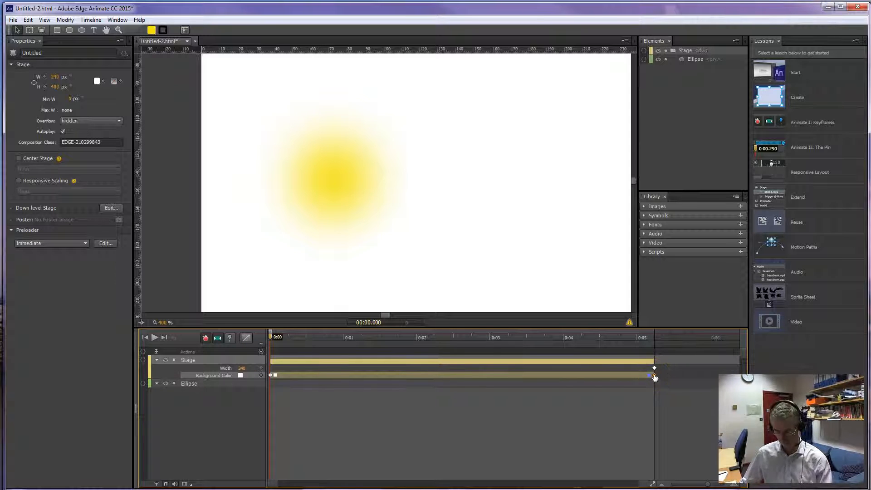
key("super")
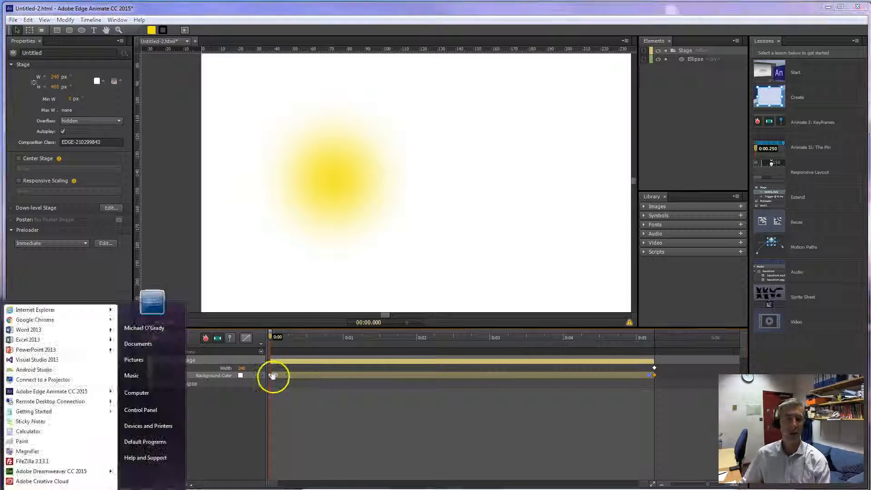
left_click(270, 375)
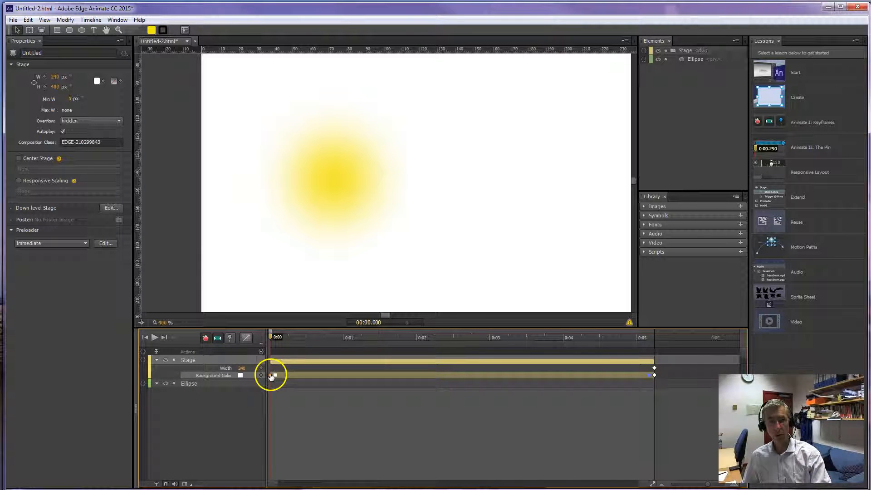
key("End")
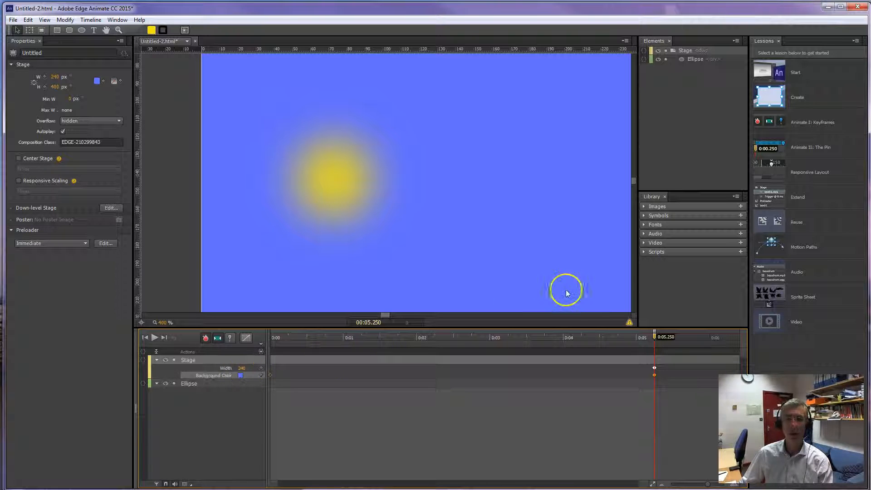
left_click_drag(656, 336, 264, 359)
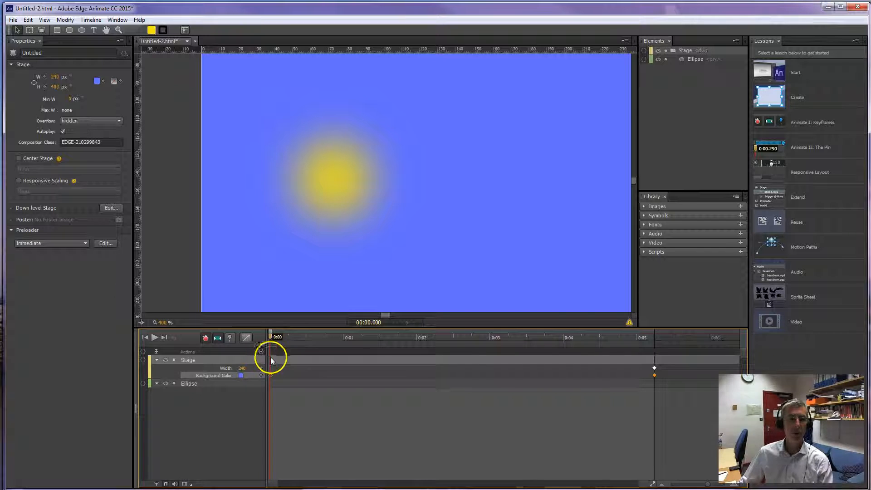
Rename the ellipse as Sun and move it off the stage's left edge to about X -42, Y 164 px.
double_click(188, 383)
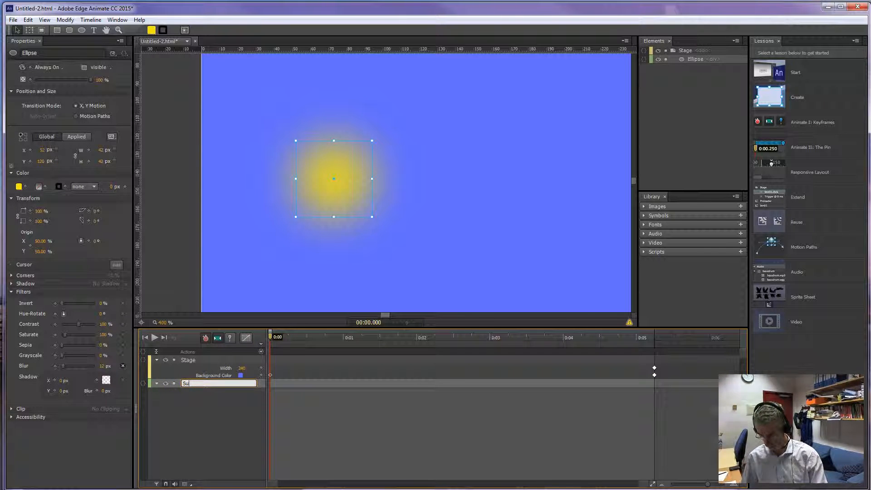
key("Return")
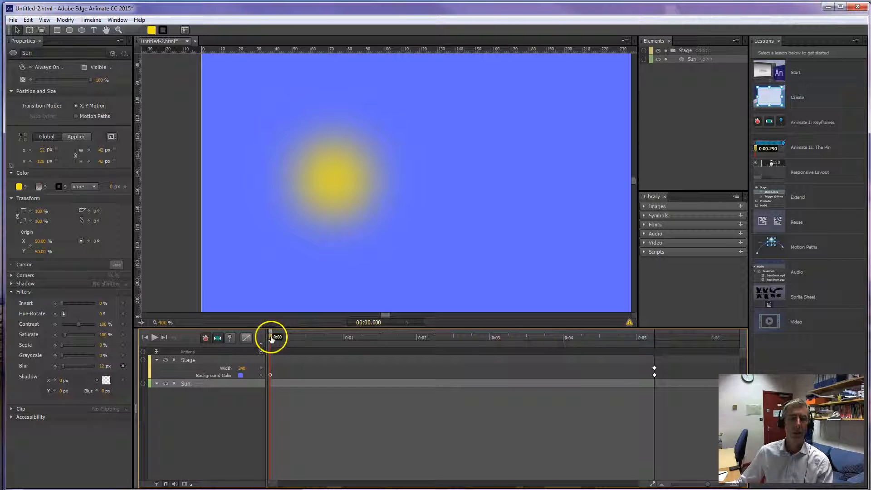
left_click_drag(331, 183, 164, 263)
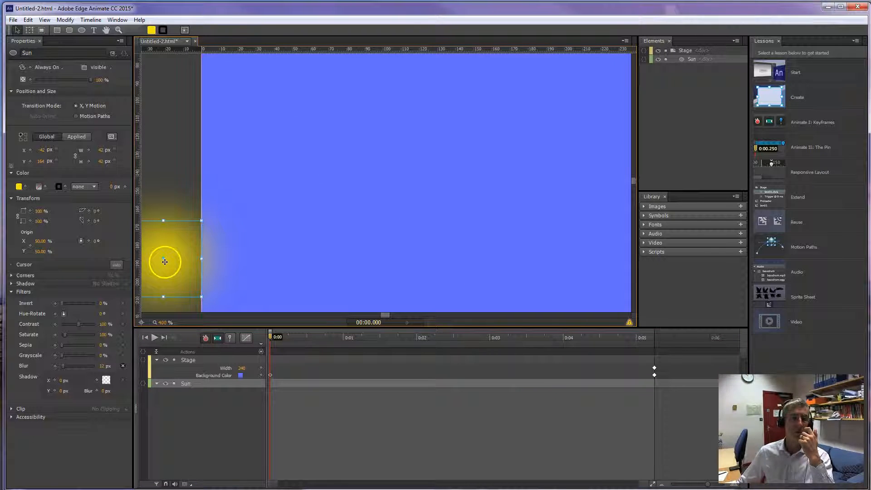
left_click(164, 246)
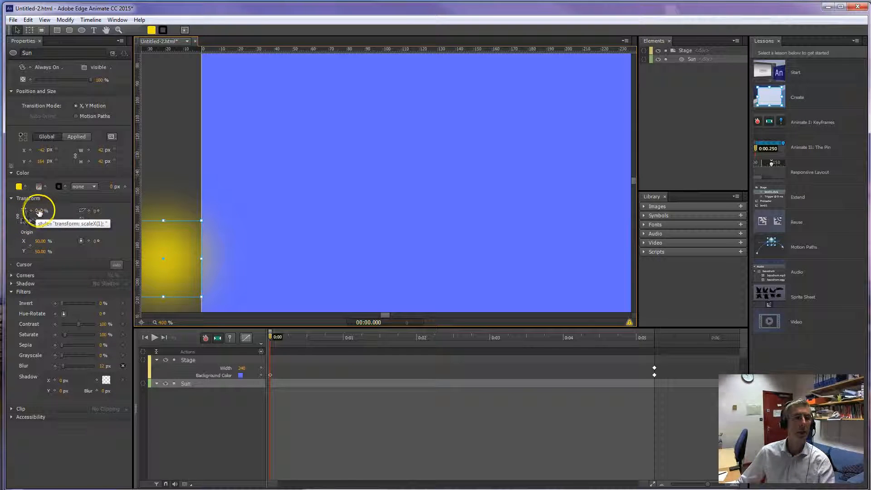
Scale the Sun to 50% and place it just outside the stage's left edge at about X -21, Y 169 px.
left_click_drag(38, 211, 18, 213)
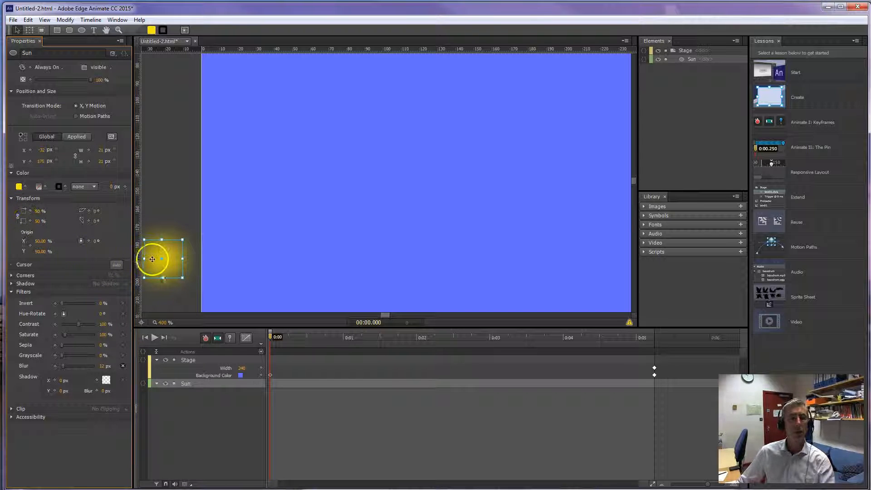
mouse_move(162, 258)
left_mouse_down()
mouse_move(172, 203)
mouse_move(169, 245)
mouse_move(180, 211)
mouse_move(214, 182)
mouse_move(288, 137)
mouse_move(388, 98)
mouse_move(480, 104)
mouse_move(620, 162)
mouse_move(693, 217)
mouse_move(614, 157)
mouse_move(255, 138)
mouse_move(193, 207)
mouse_move(172, 255)
left_mouse_up()
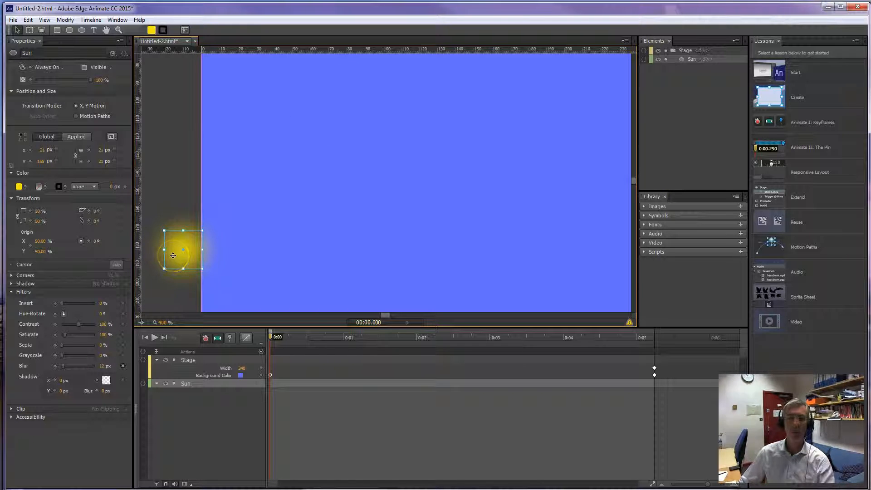
left_click(161, 250)
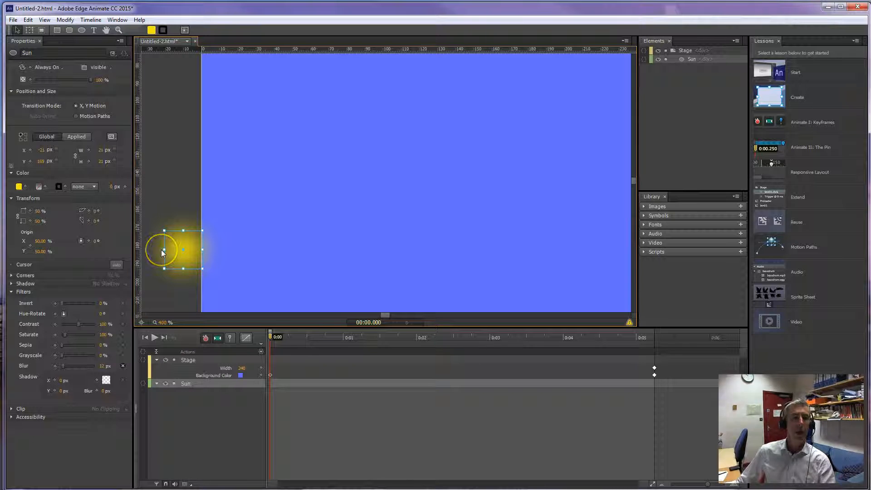
Switch the Sun's transition mode to Motion Paths and add a Location keyframe at 0:00.
left_click_drag(273, 335, 653, 353)
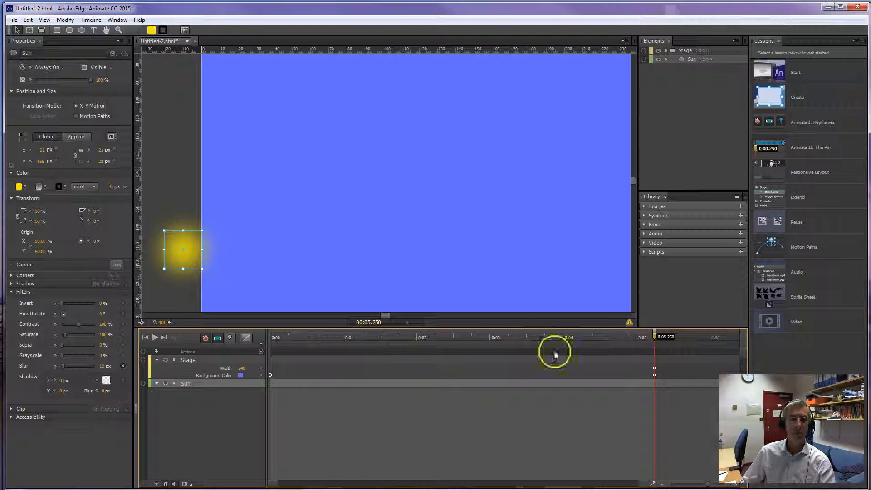
left_click_drag(655, 335, 213, 360)
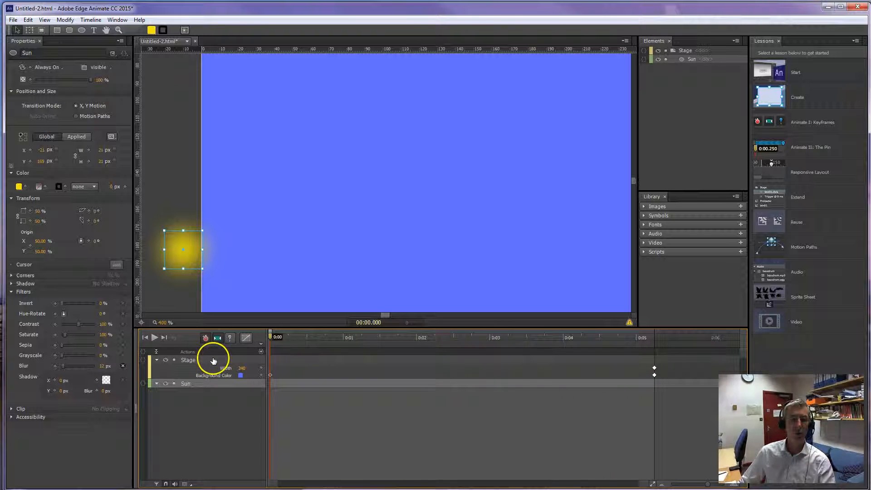
left_click(78, 117)
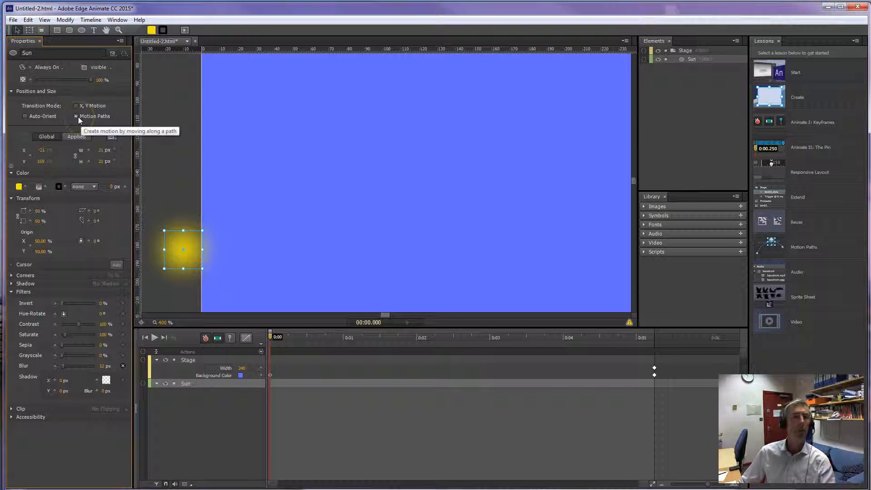
left_click(30, 156)
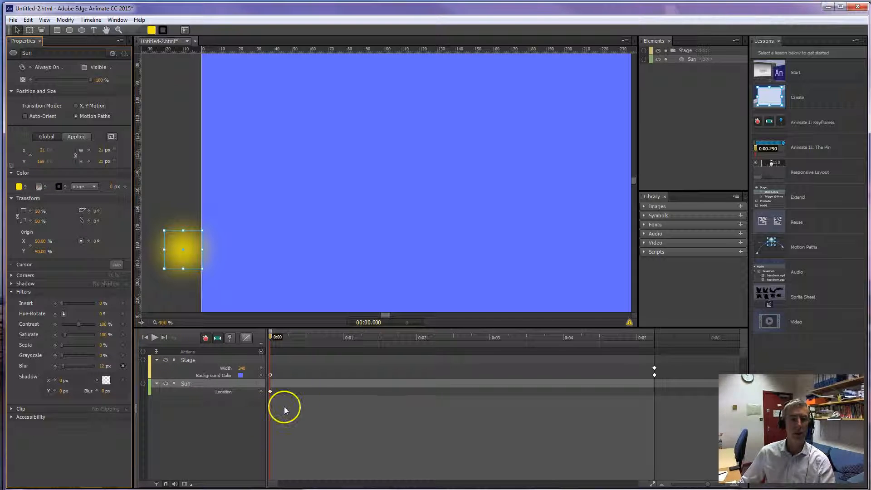
At 00:05.250, move the Sun past the stage's right edge to about X 241, Y 141 px, and bend its motion path into an arch.
left_click_drag(270, 336, 654, 357)
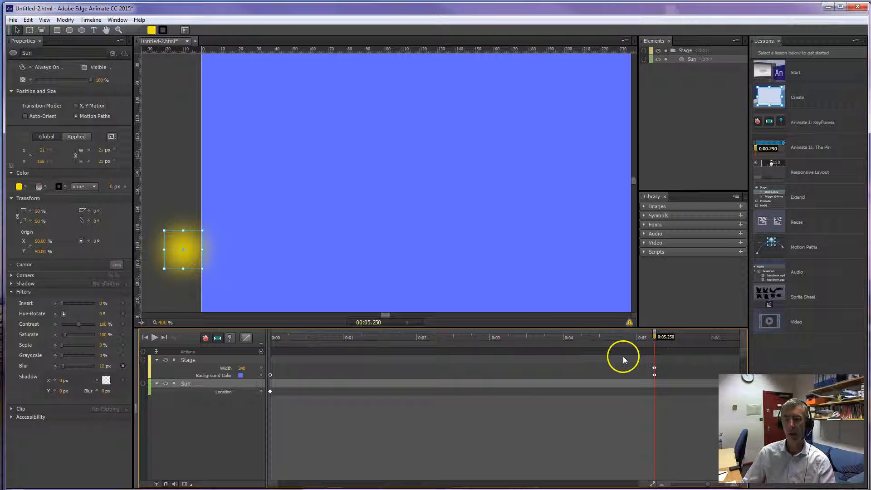
left_click_drag(178, 251, 640, 206)
left_click_drag(384, 315, 385, 314)
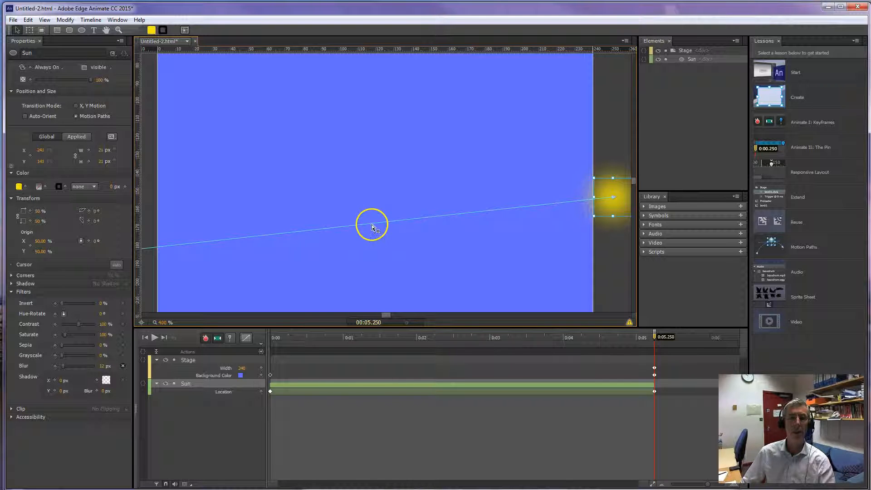
left_click_drag(372, 226, 369, 103)
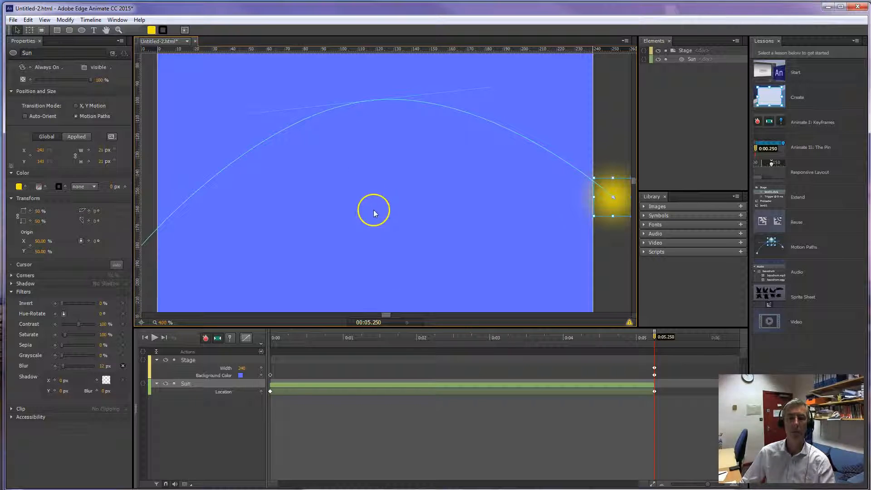
Scale the Sun to 100% in both directions near the top of its arc, at 00:02.676.
left_click_drag(655, 339, 465, 323)
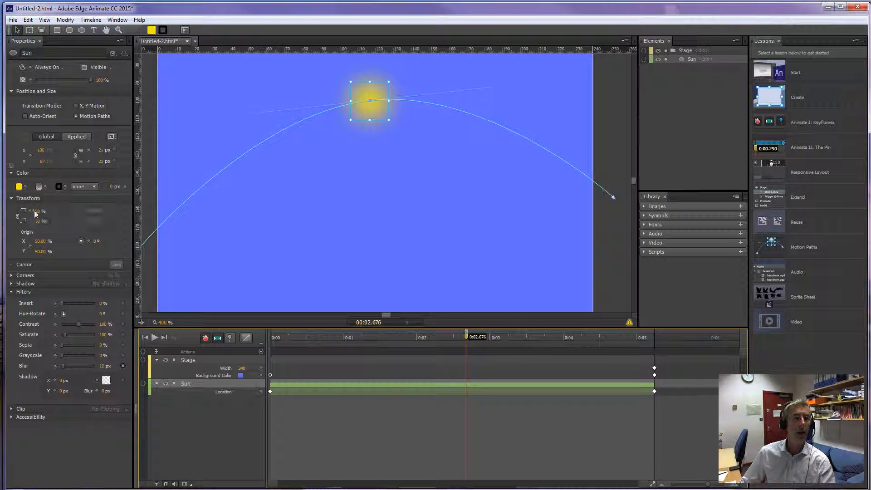
mouse_move(39, 211)
left_mouse_down()
mouse_move(72, 212)
mouse_move(47, 214)
mouse_move(53, 213)
left_mouse_up()
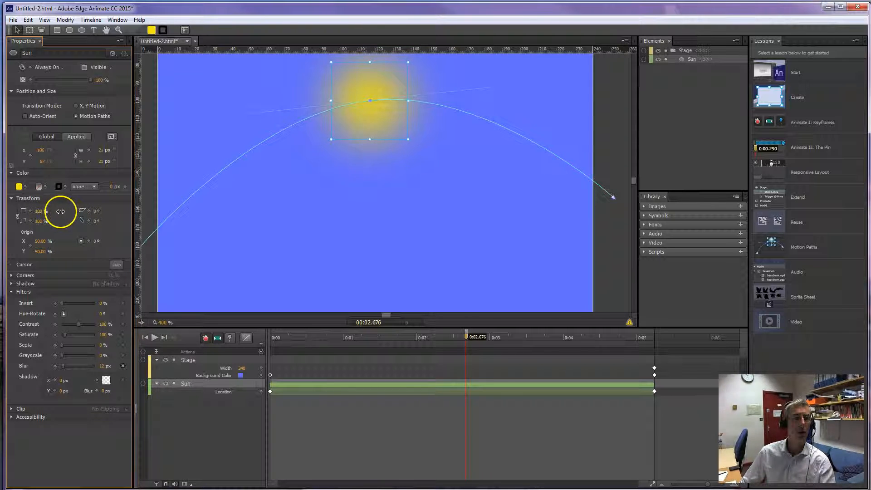
left_click_drag(60, 211, 60, 211)
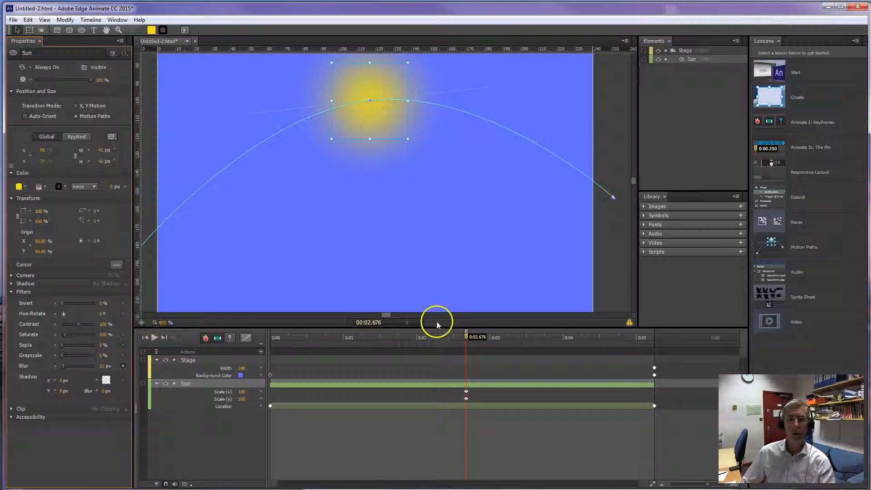
Add Scale (x) and Scale (y) keyframes for the Sun at 0:00 and set both to 50%.
left_click_drag(465, 337, 270, 362)
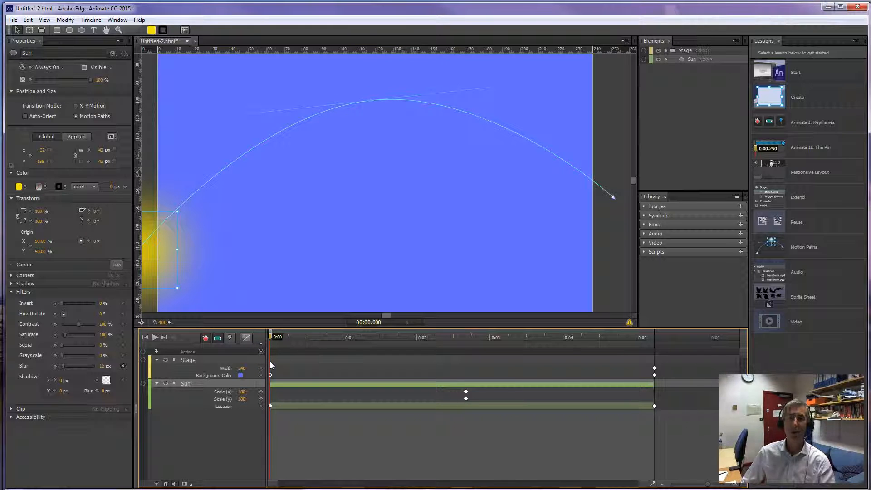
left_click(260, 391)
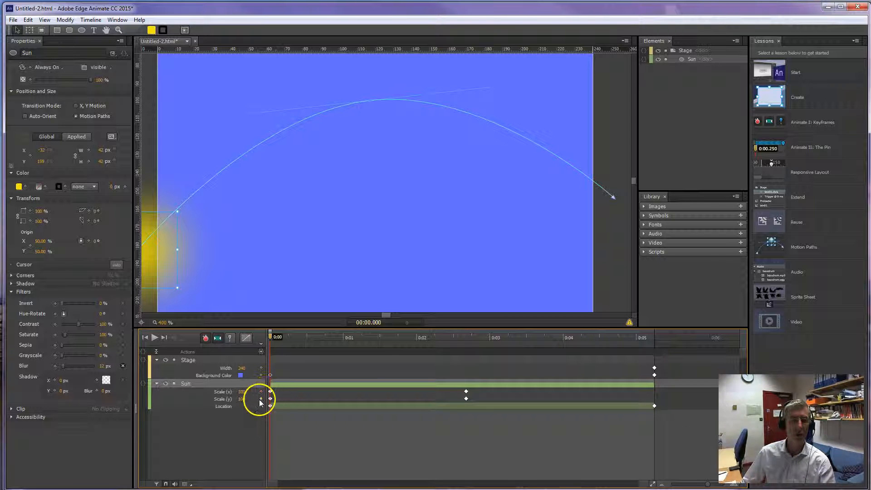
left_click(243, 391)
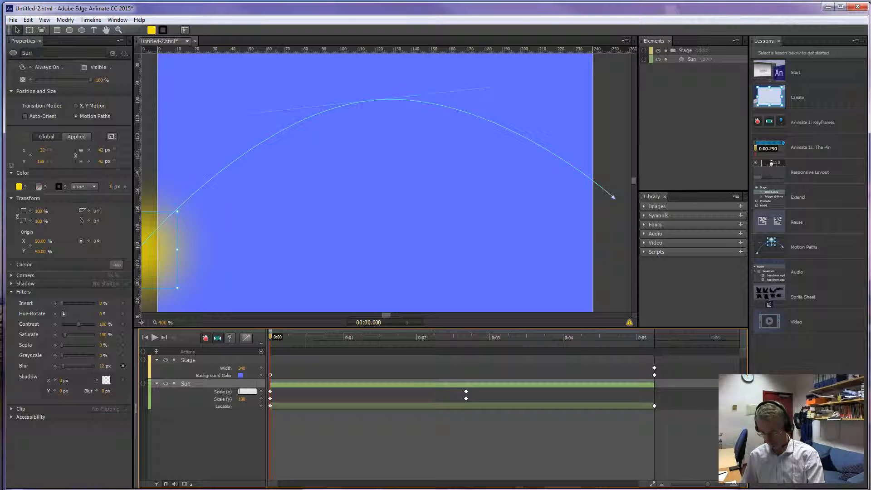
type("50")
key("Tab")
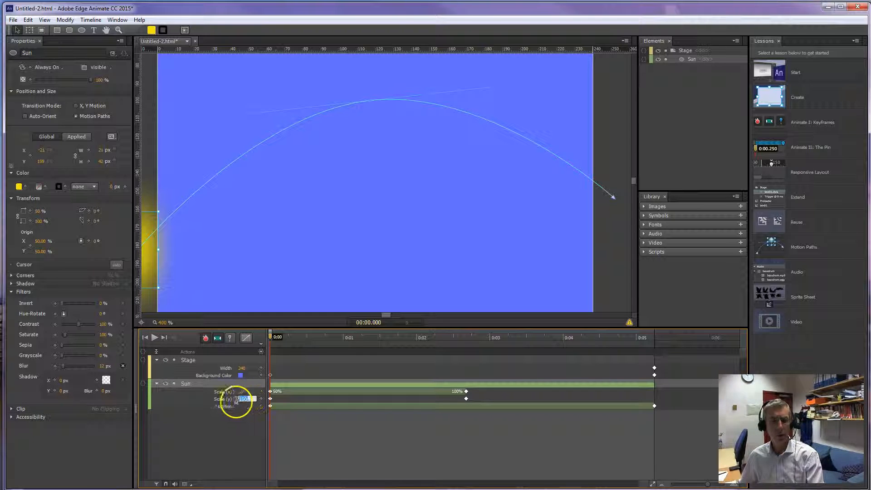
type("50")
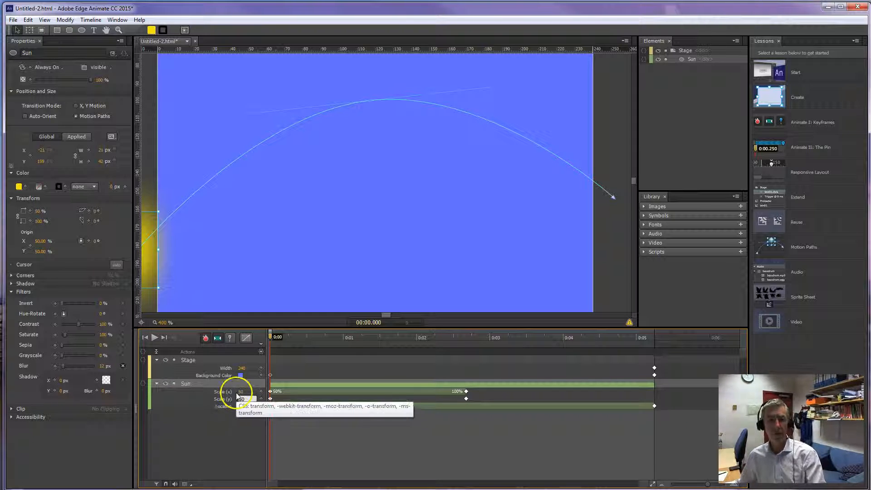
left_click(272, 415)
Select the Sun's Scale (x) and Scale (y) keyframes at 0:00.
left_click(270, 405)
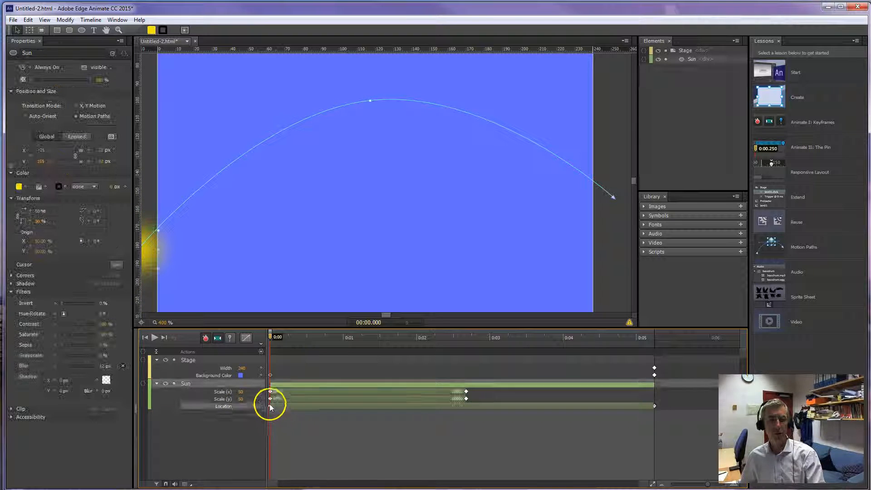
left_click(270, 399, "shift")
left_click(270, 391)
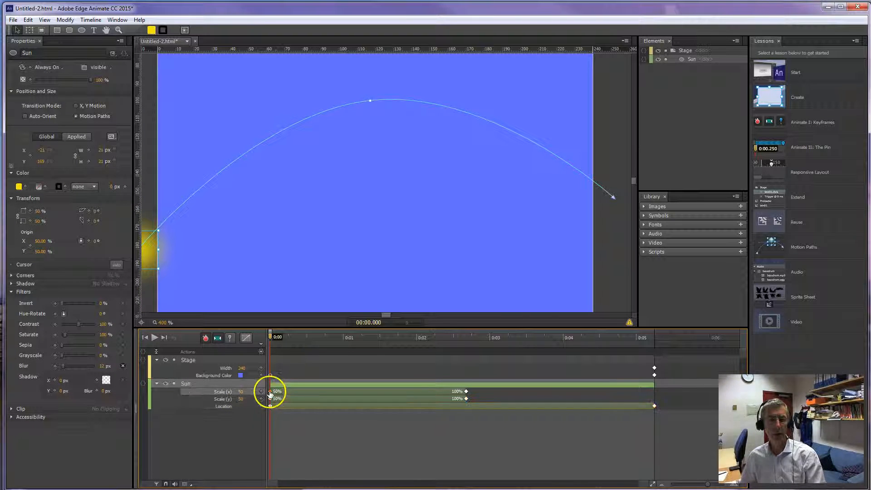
left_click(271, 398, "shift")
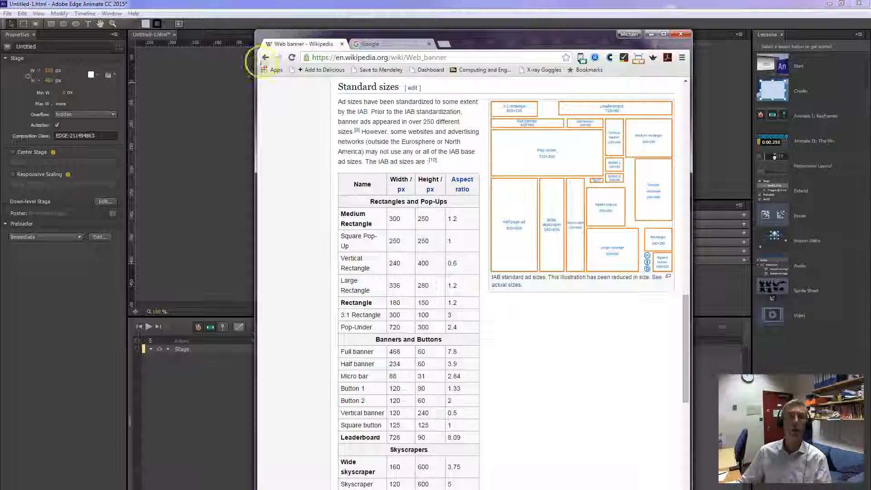
In Chrome, browse the image results for web ad sizes and examine the Wikipedia web banner size chart.
left_click(265, 58)
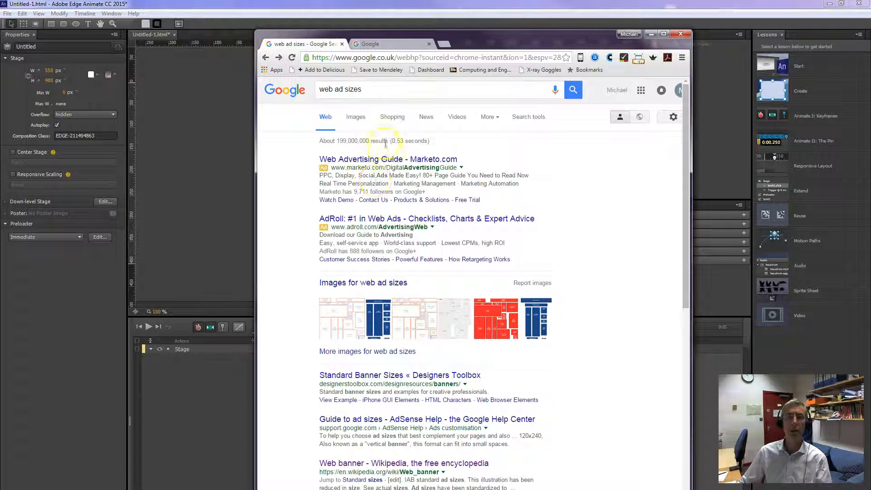
left_click(383, 92)
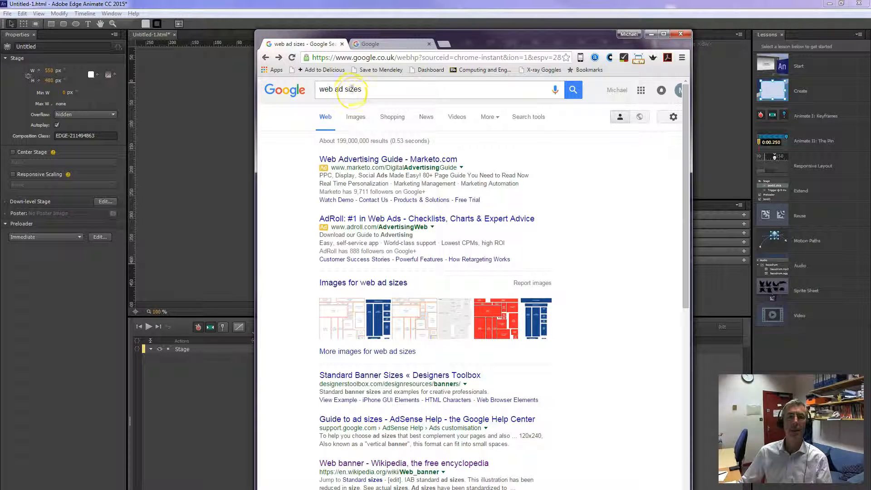
left_click(384, 313)
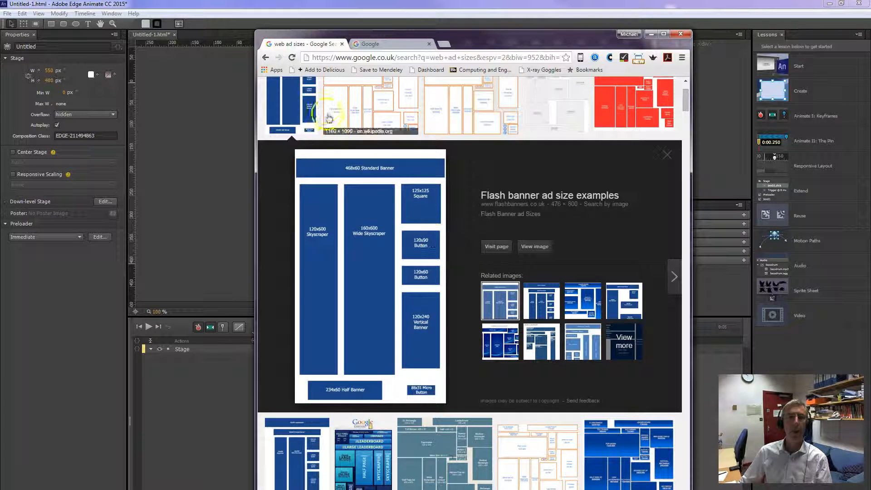
left_click(266, 57)
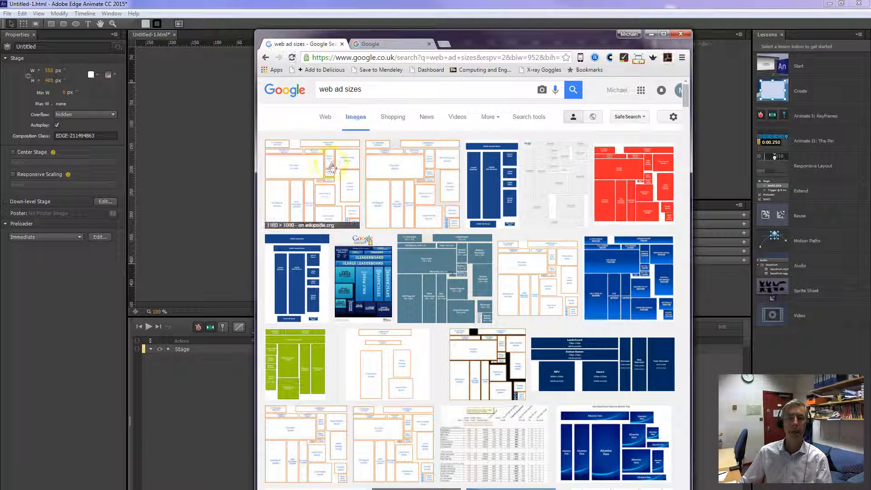
left_click(330, 166)
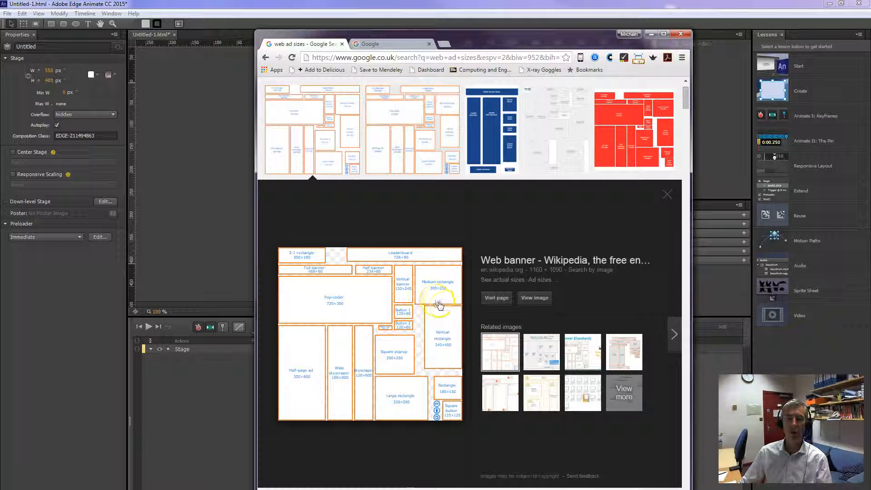
Return to Edge Animate and set the stage width to 240 px with a height of 400 px.
left_click_drag(503, 43, 870, 43)
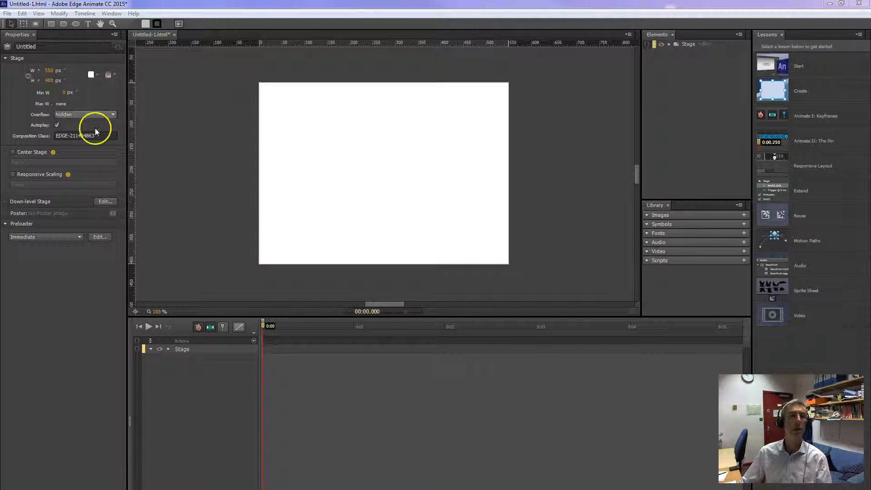
left_click(48, 70)
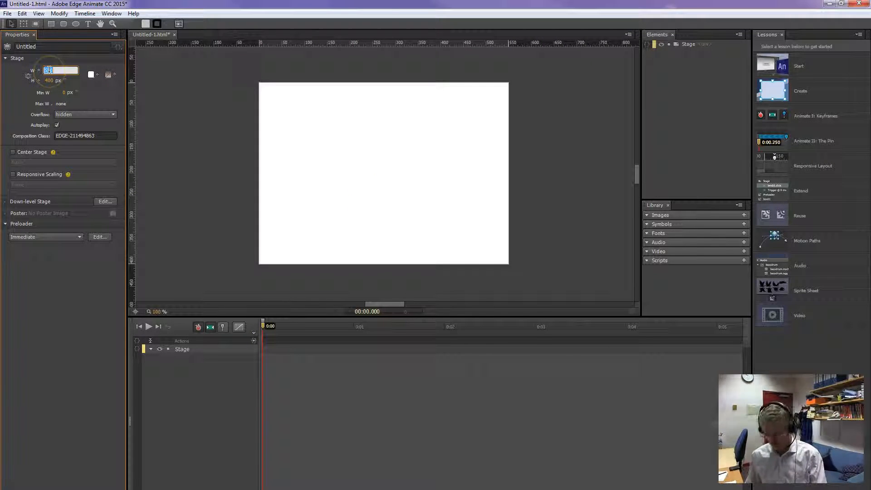
left_click(50, 82)
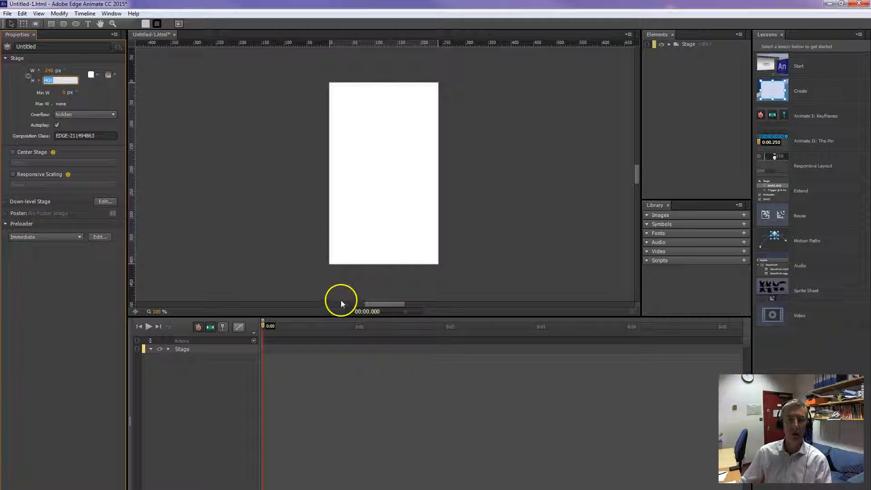
Shorten the timeline area and zoom the stage view to 150% with the stage's upper edge in view.
left_click_drag(340, 317, 342, 363)
scroll(310, 263, "down", 3)
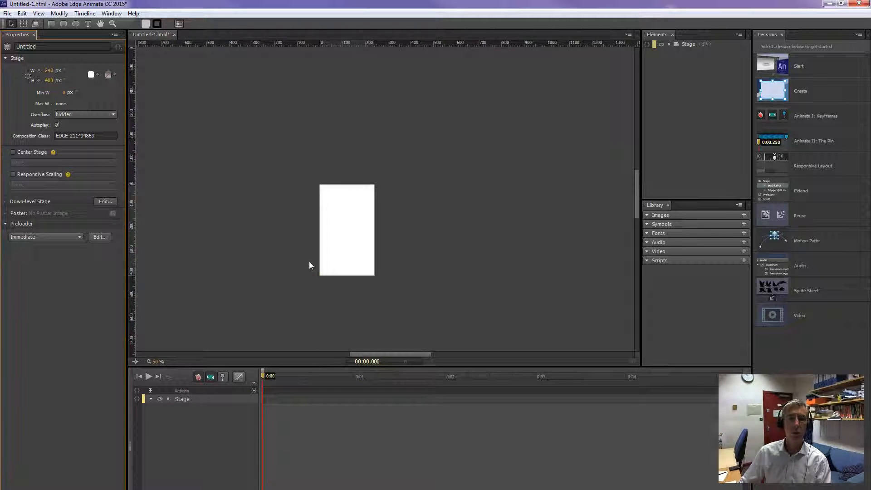
scroll(309, 263, "up", 4)
scroll(412, 187, "up", 2)
scroll(411, 186, "down", 2)
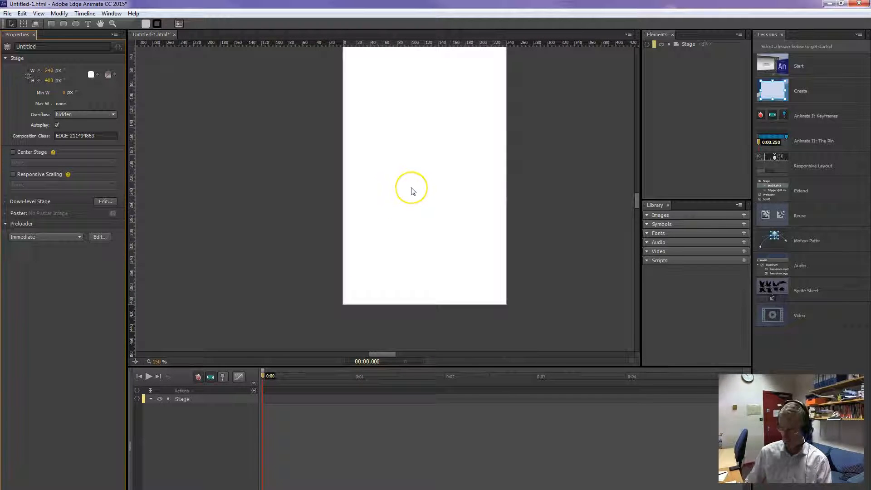
scroll(412, 191, "down", 1)
scroll(412, 190, "up", 1)
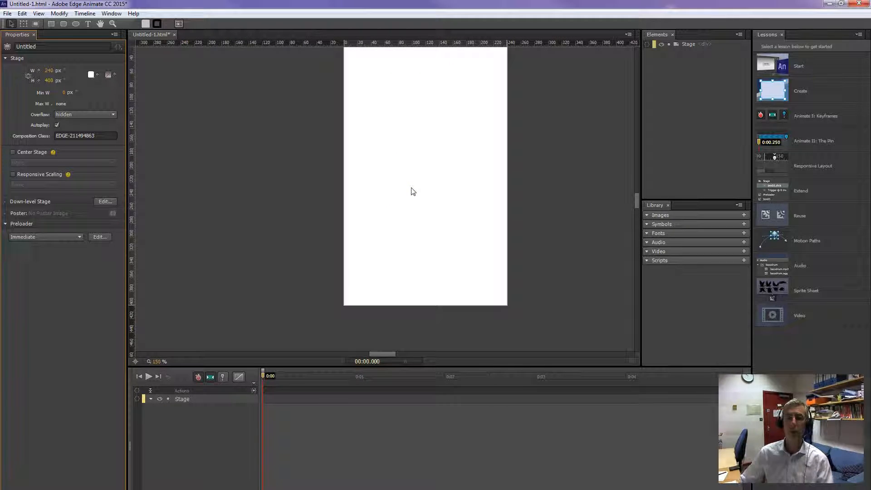
left_click_drag(638, 202, 637, 199)
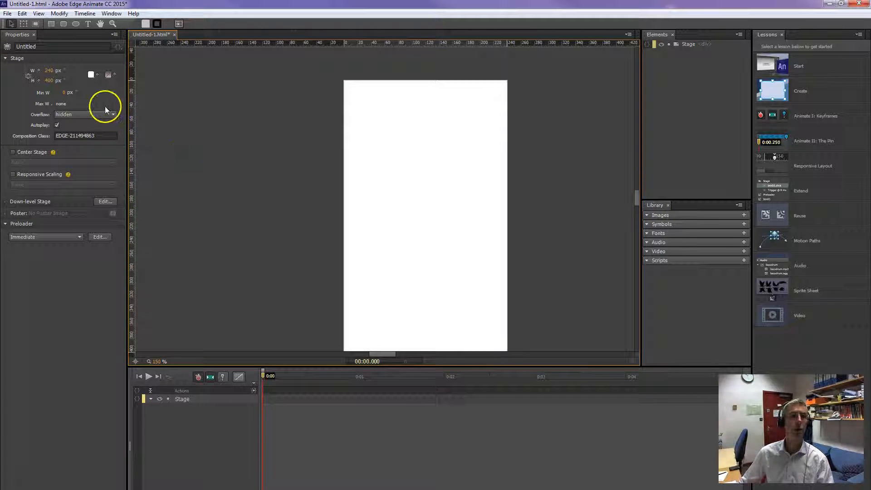
Set the stage background to a light blue, rgba(122,126,254,1.00).
left_click(90, 75)
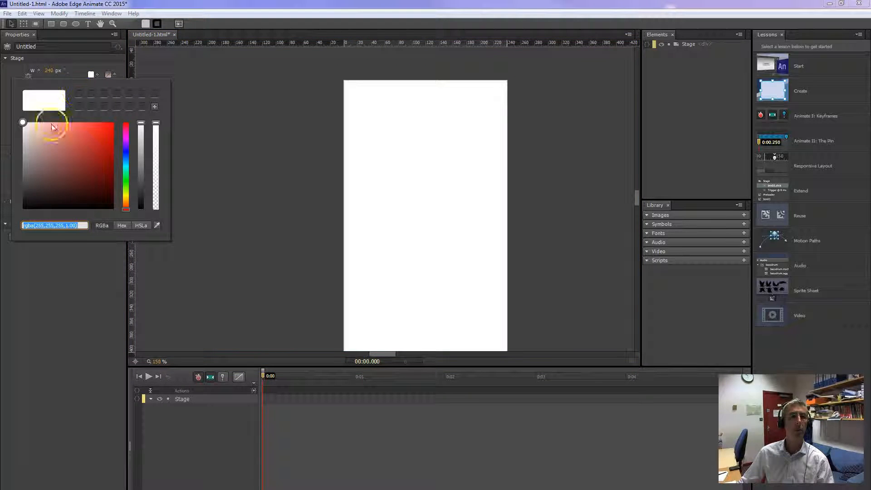
left_click(126, 154)
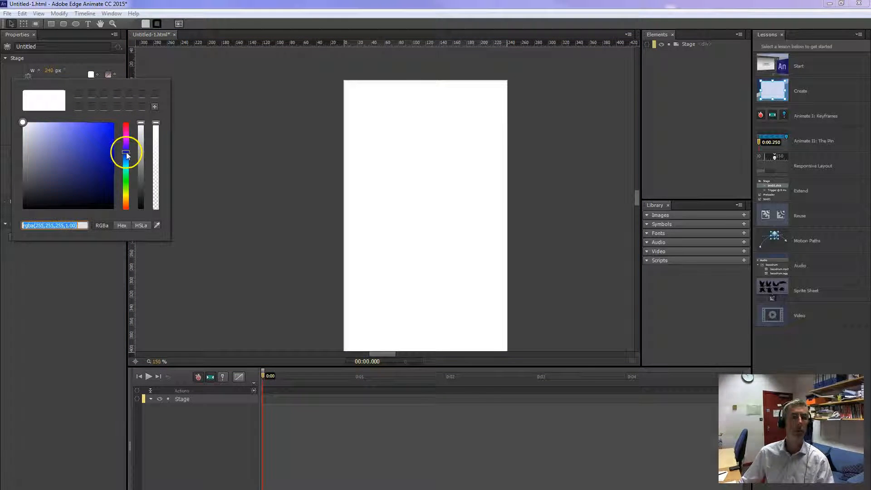
left_click(112, 124)
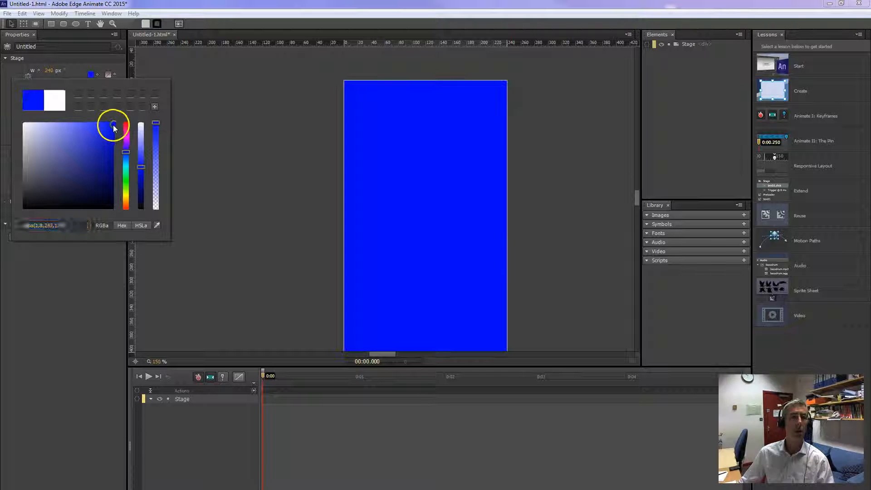
left_click_drag(142, 169, 141, 145)
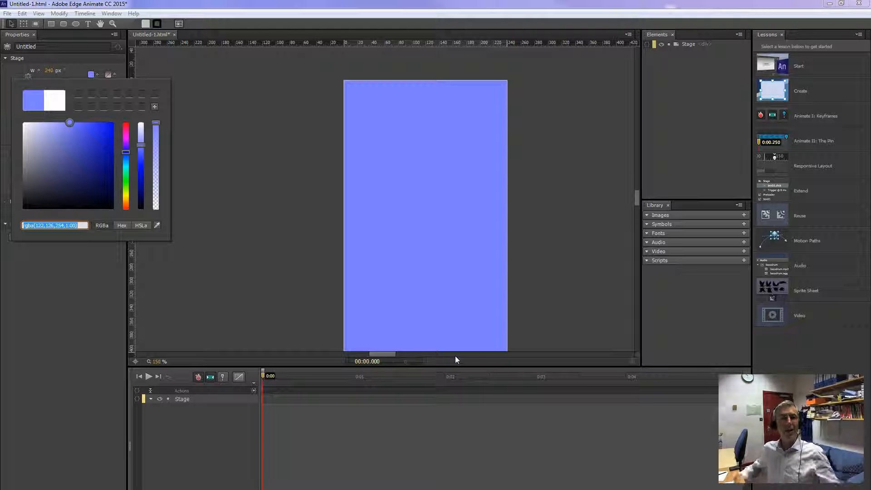
left_click(435, 348)
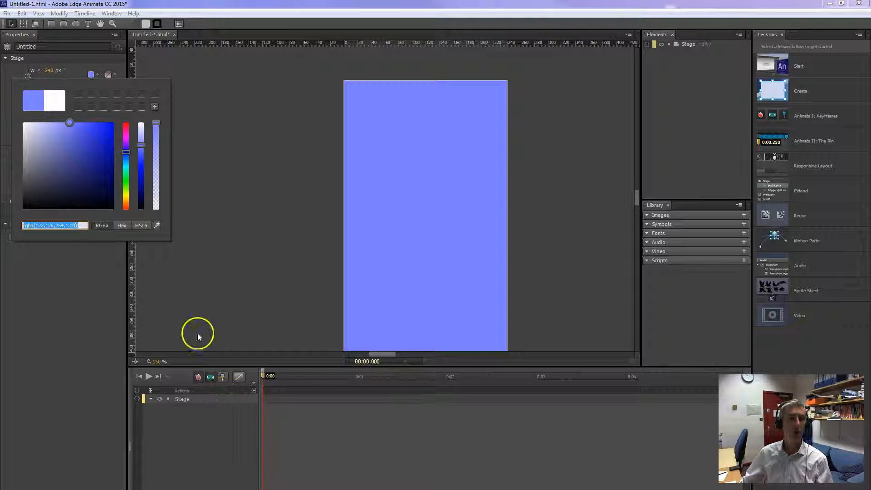
left_click(211, 268)
Draw a circle about 52 by 51 px outside the stage's left edge and fill it with golden yellow.
left_click(75, 23)
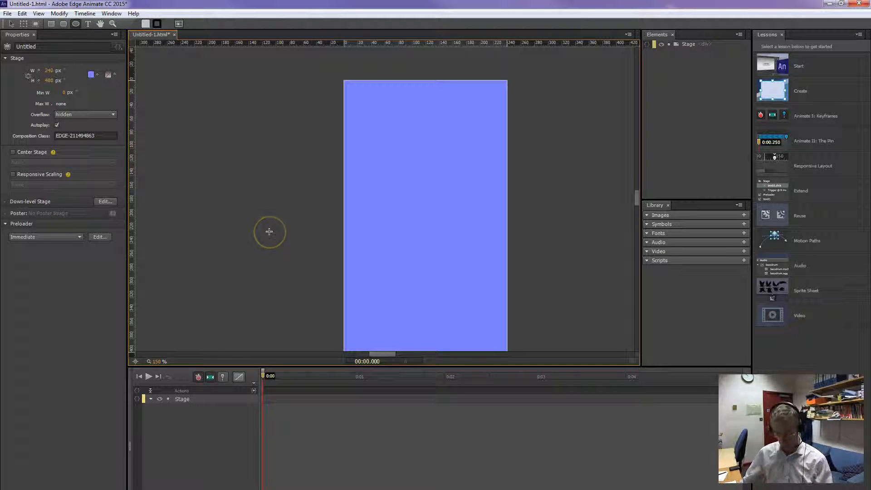
left_click_drag(257, 195, 289, 229)
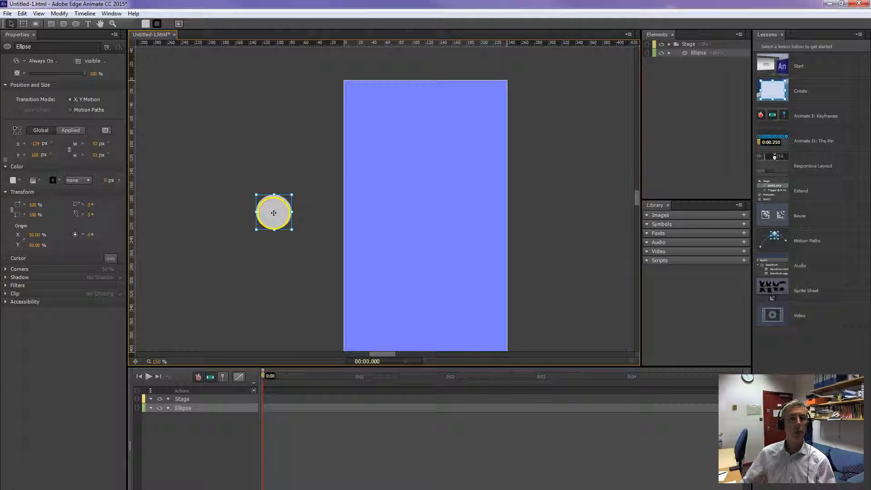
left_click(14, 180)
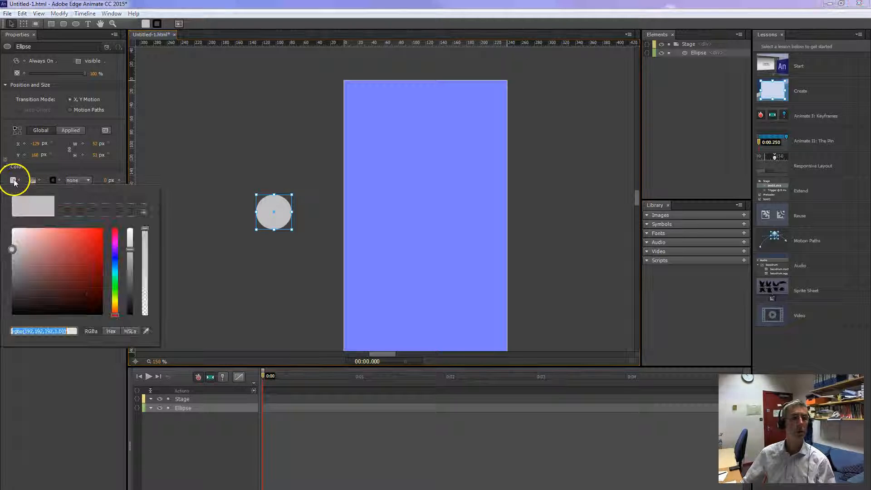
left_click(115, 300)
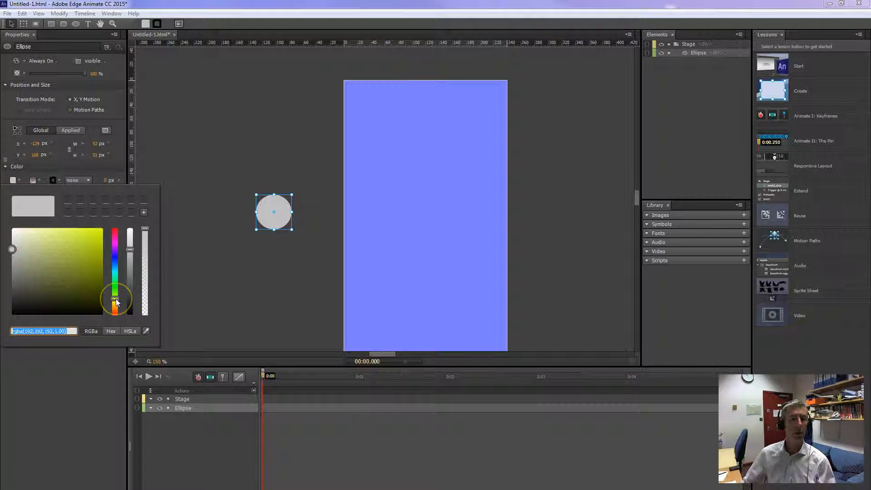
left_click_drag(87, 263, 96, 234)
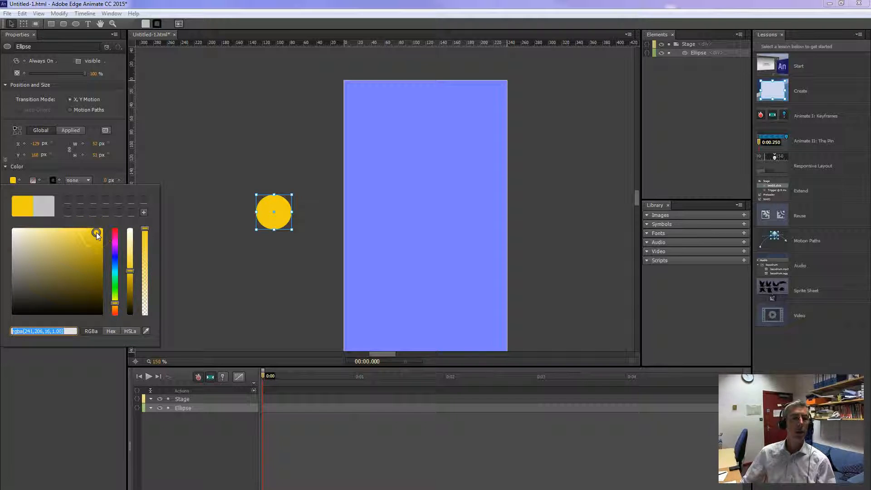
left_click(176, 232)
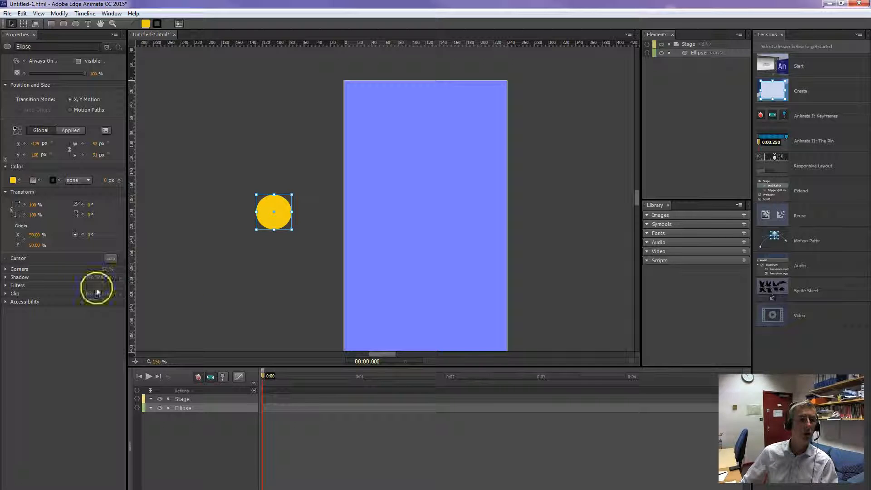
Apply a 12 px blur filter to the yellow circle and move it closer to the stage's left edge, to about X -78 px.
left_click(9, 285)
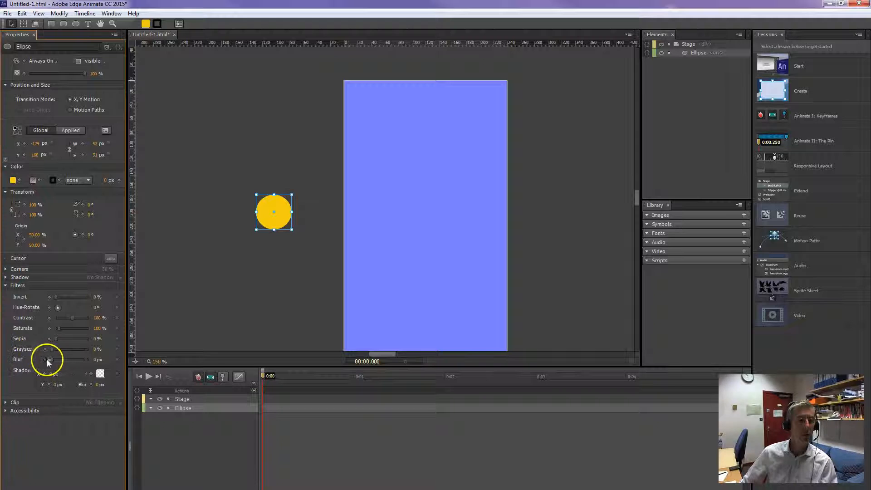
left_click_drag(54, 360, 57, 361)
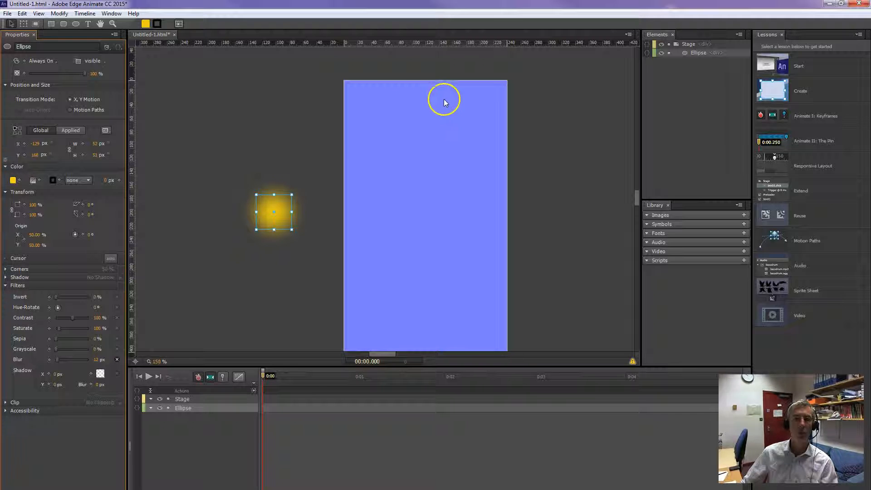
left_click(314, 286)
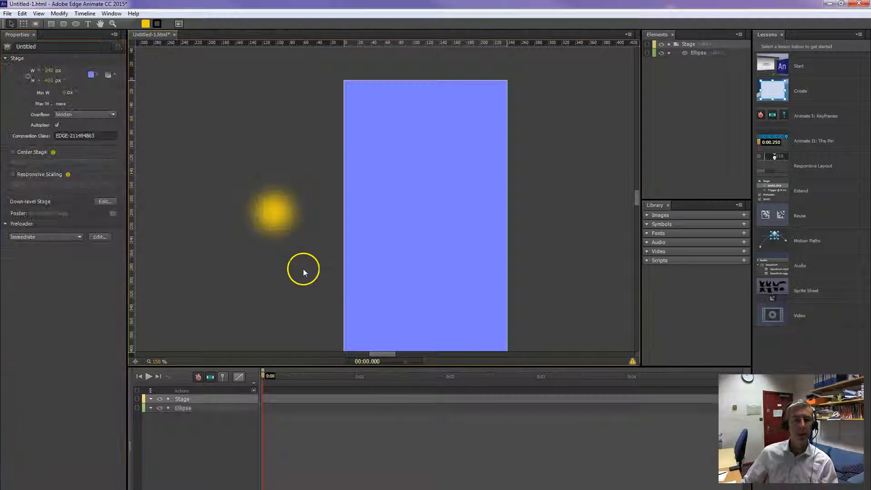
left_click(280, 211)
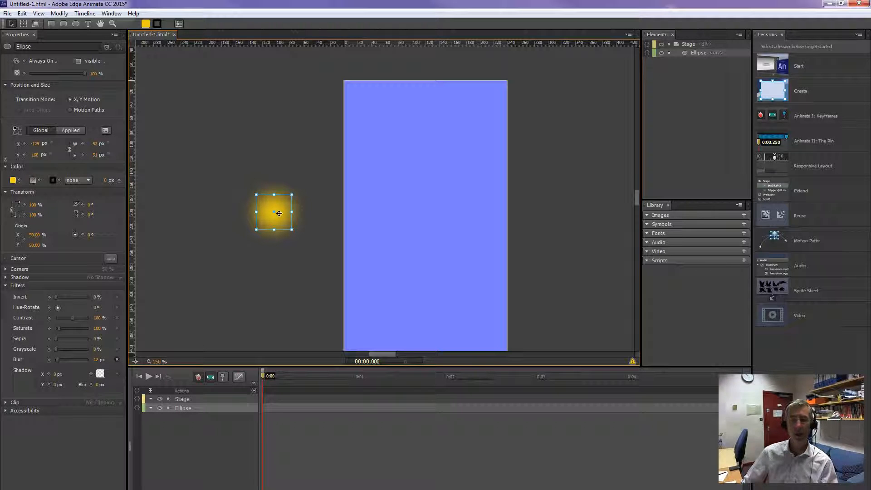
left_click_drag(279, 213, 313, 204)
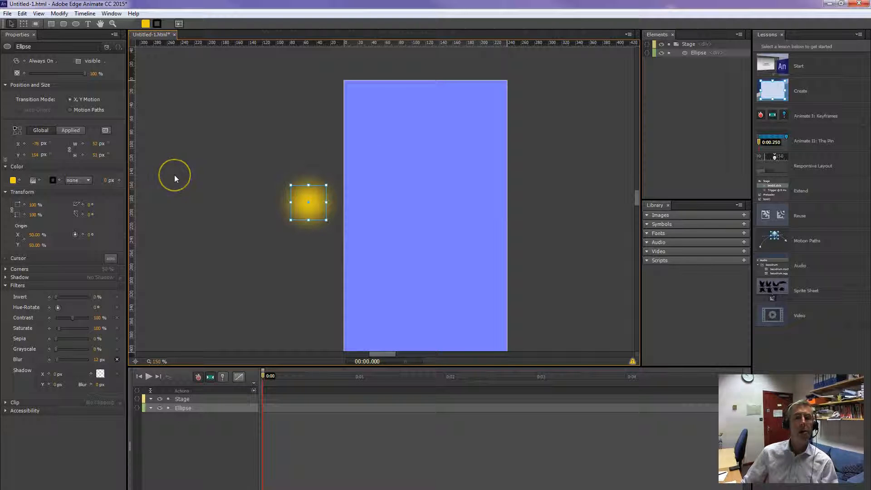
Switch the circle's transition mode to Motion Paths and add a Location keyframe at 0:00.
left_click(73, 110)
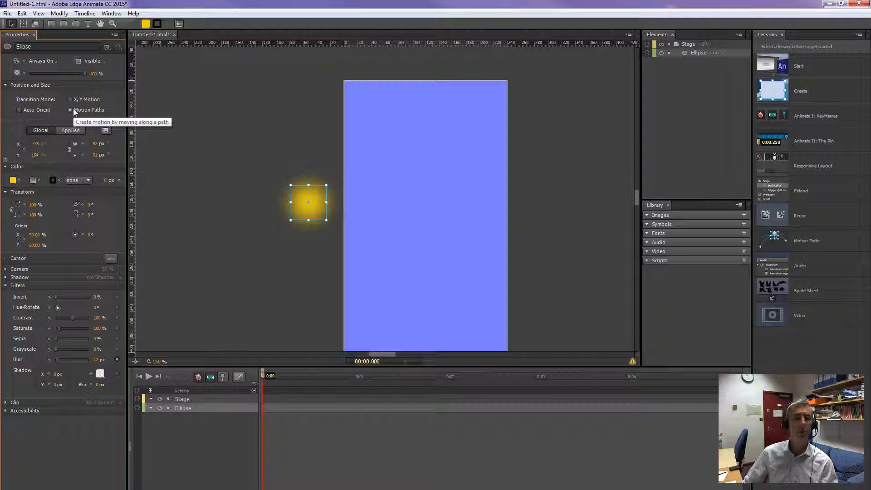
left_click_drag(263, 376, 254, 377)
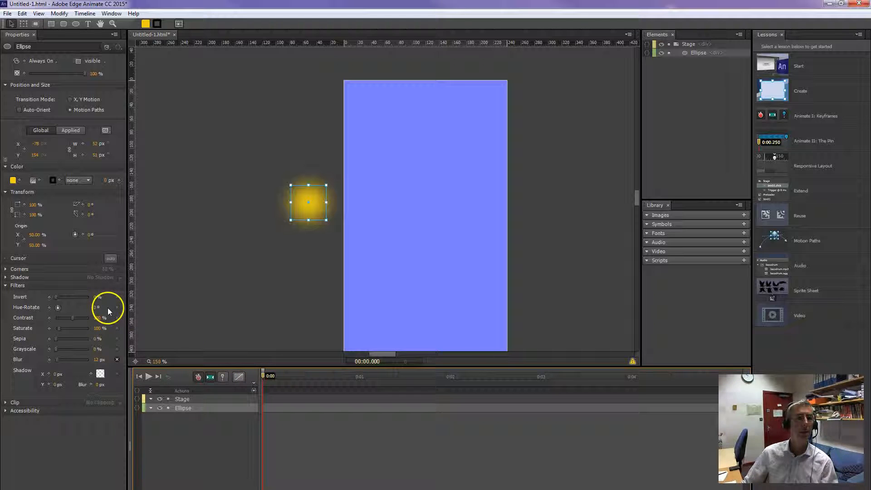
left_click(24, 148)
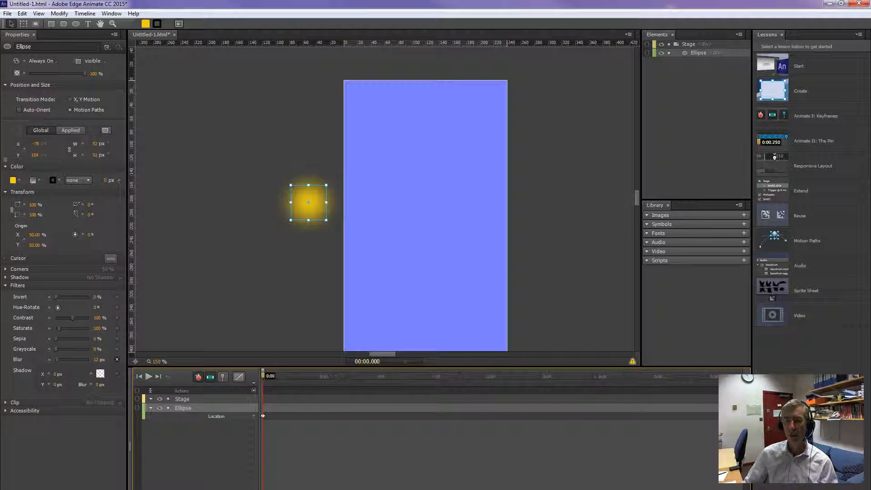
At 0:10, move the circle past the stage's right edge to about X 262 px and bend its motion path upward into an arc.
key("minus")
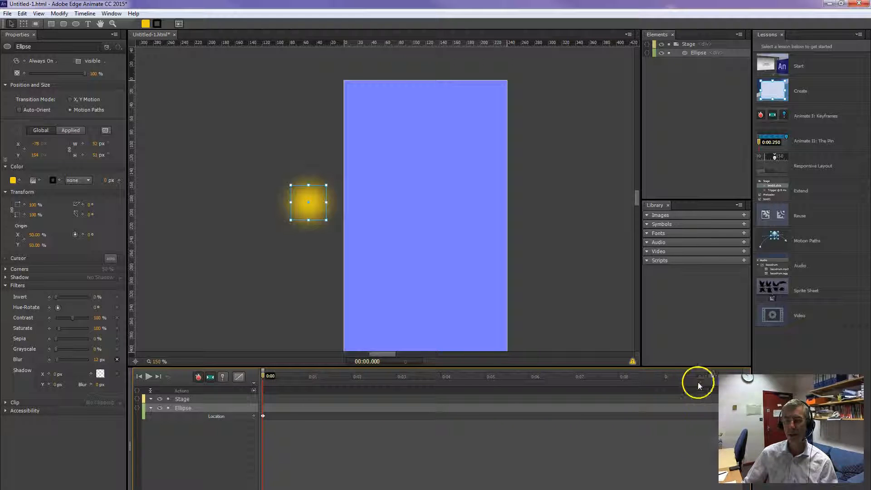
left_click_drag(266, 380, 709, 384)
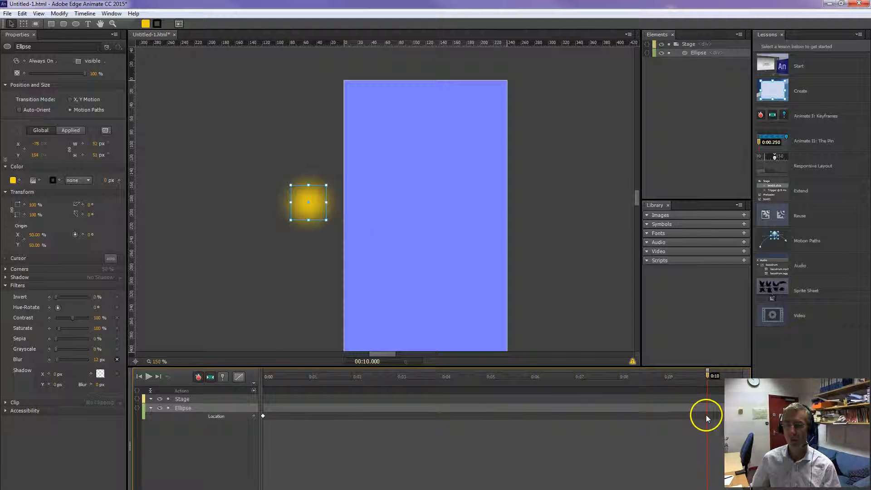
left_click_drag(305, 212, 537, 206)
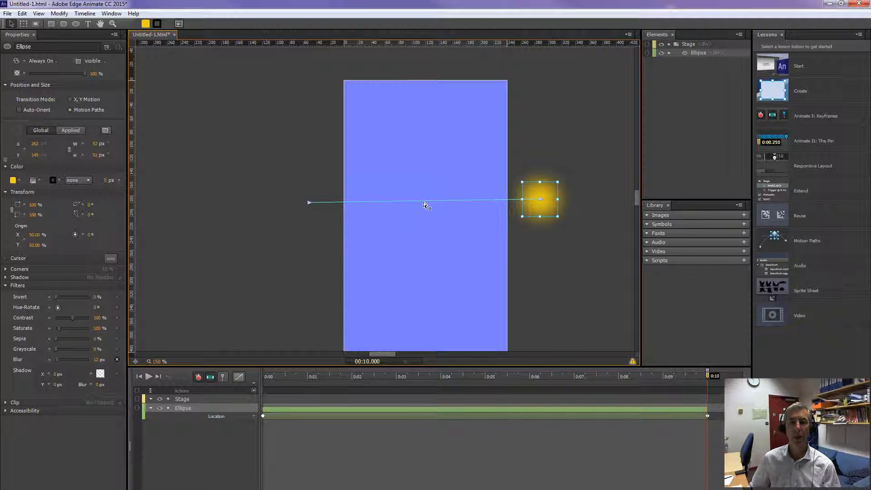
left_click_drag(424, 204, 423, 104)
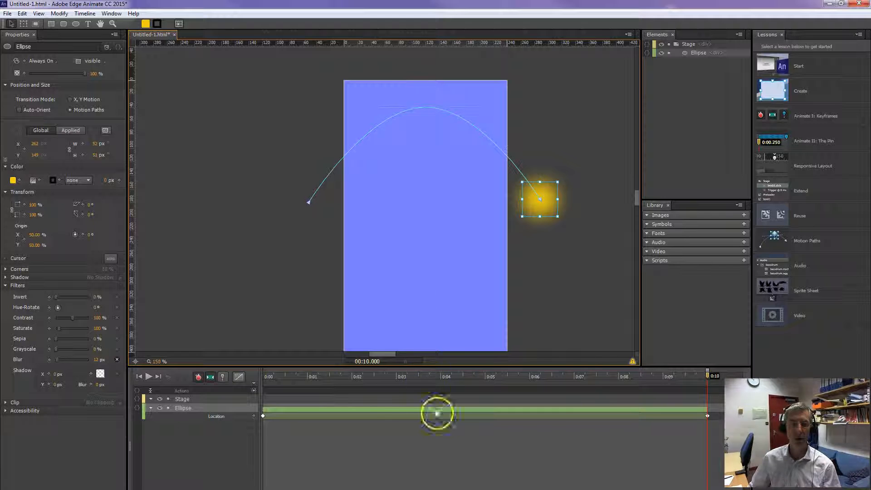
Add Scale (x) and Scale (y) keyframes for the circle at 0:00 and at 0:10.
left_click_drag(267, 376, 258, 394)
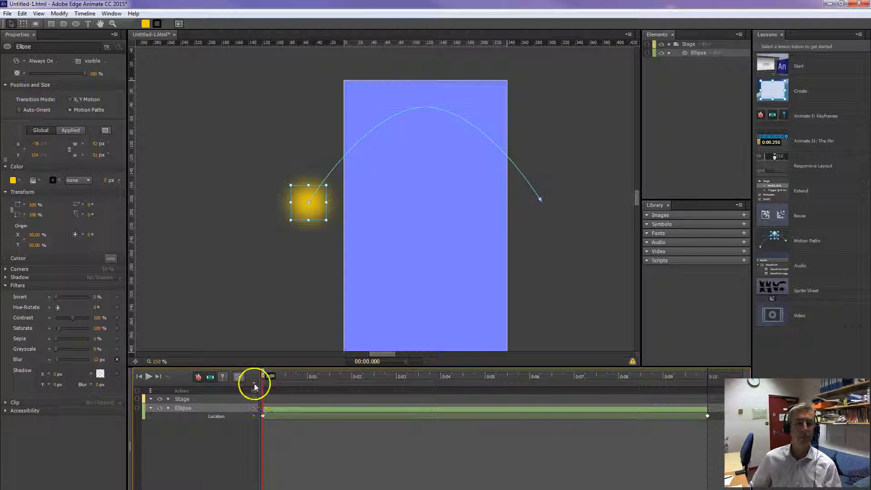
left_click(23, 213)
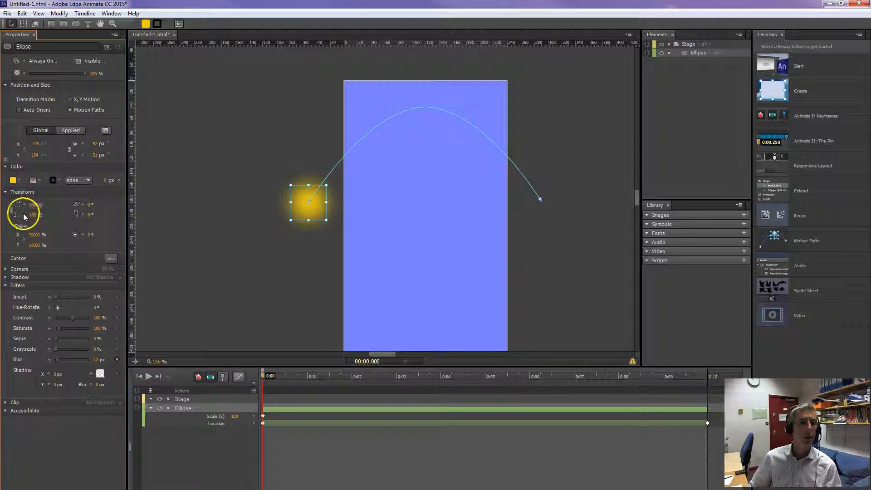
left_click(24, 214)
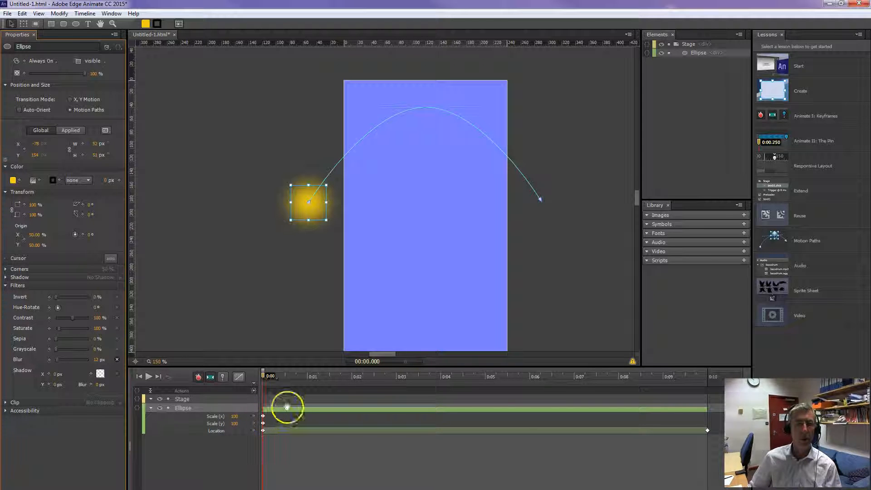
left_click_drag(262, 373, 704, 396)
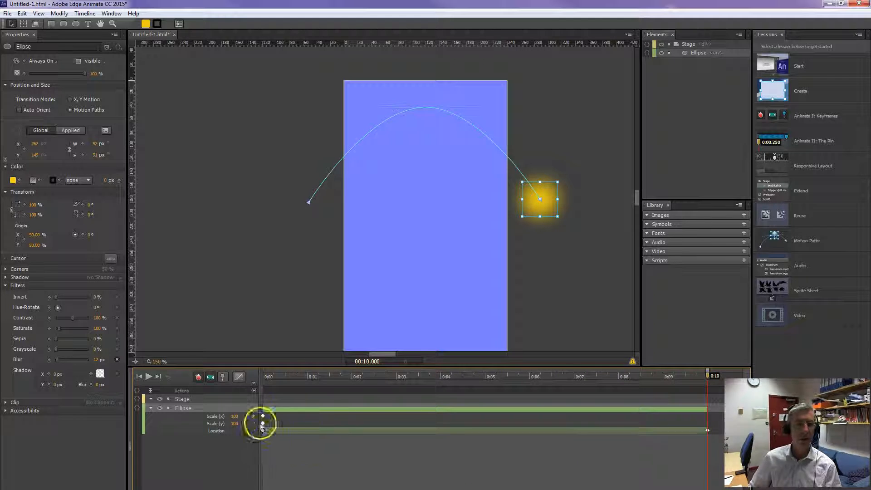
left_click(25, 204)
left_click(25, 215)
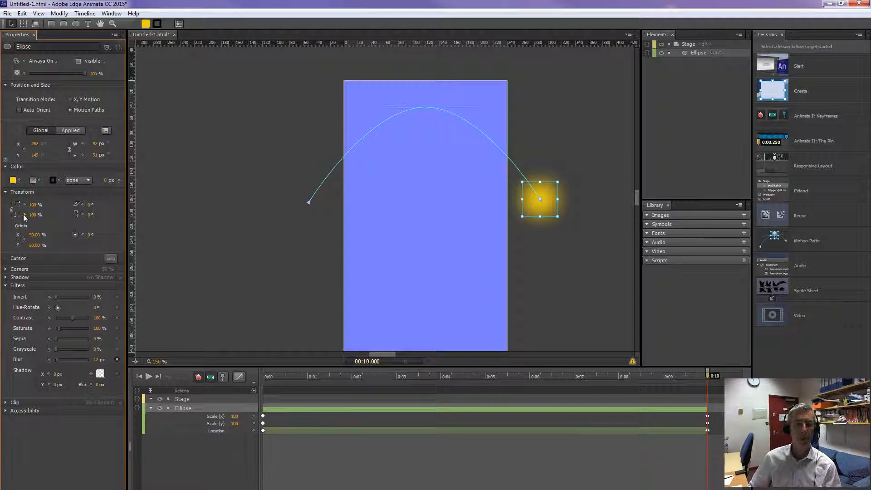
At 0:05, set the circle's Scale (x) and Scale (y) to 120%.
left_click(253, 417)
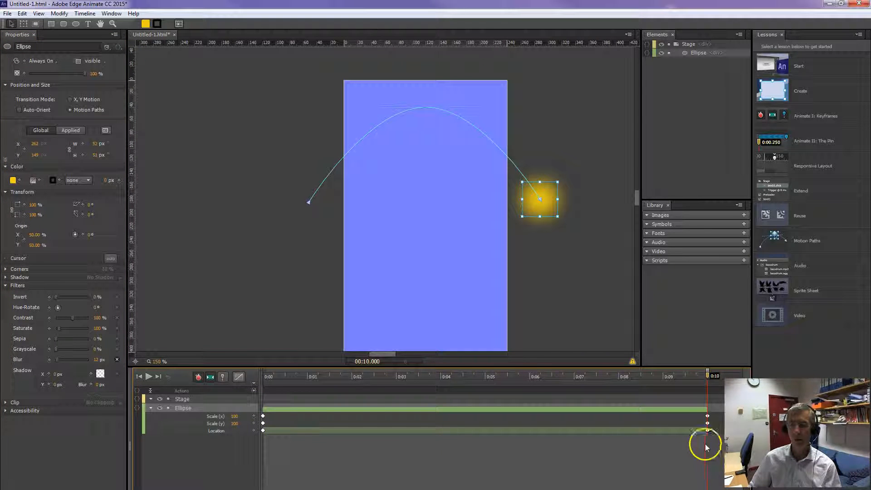
left_click_drag(707, 375, 485, 388)
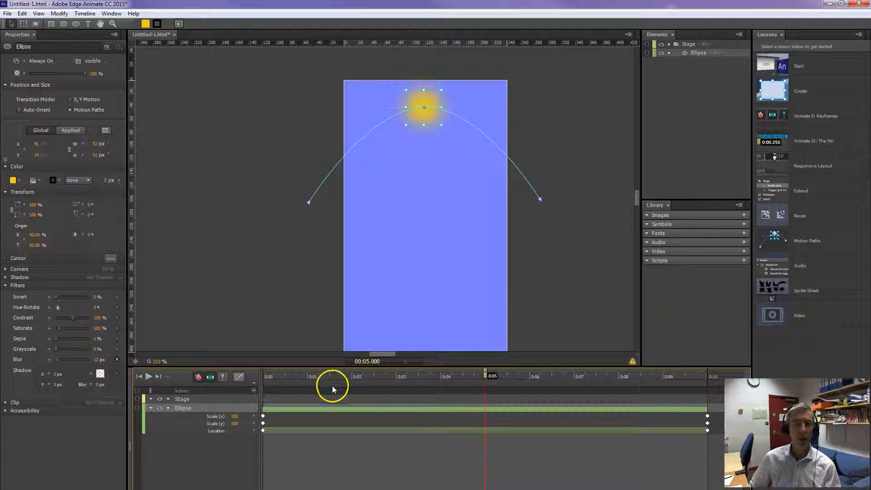
mouse_move(237, 416)
left_mouse_down()
mouse_move(245, 416)
mouse_move(234, 423)
mouse_move(243, 426)
left_mouse_up()
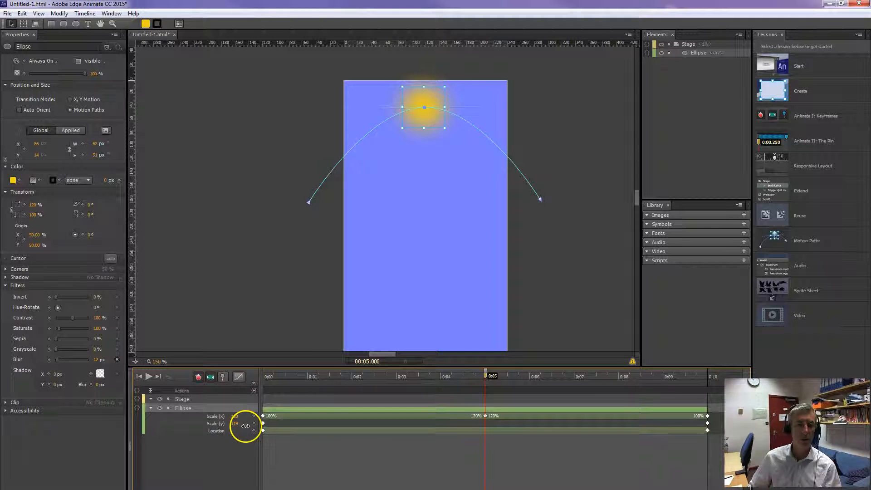
left_click_drag(245, 426, 249, 428)
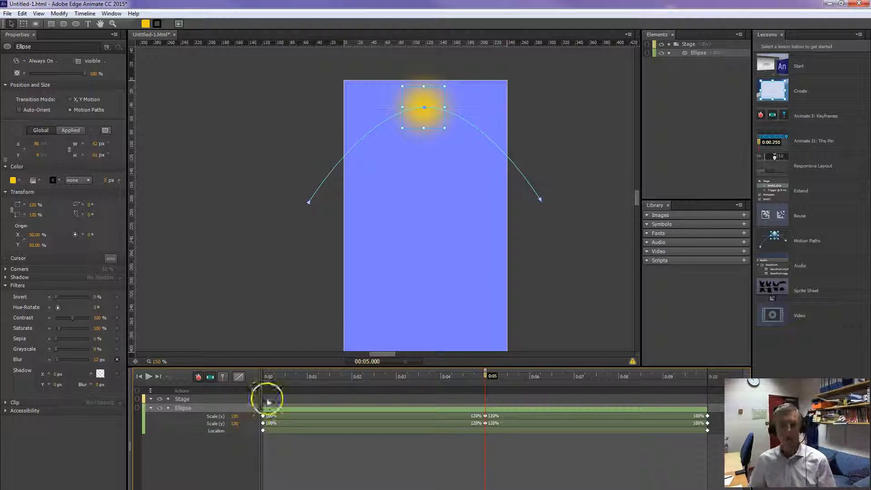
Scrub from the start to 0:05 to check the circle's growth, and raise its Scale (x) and Scale (y) there to 150%.
left_click(271, 377)
left_click_drag(270, 378, 484, 376)
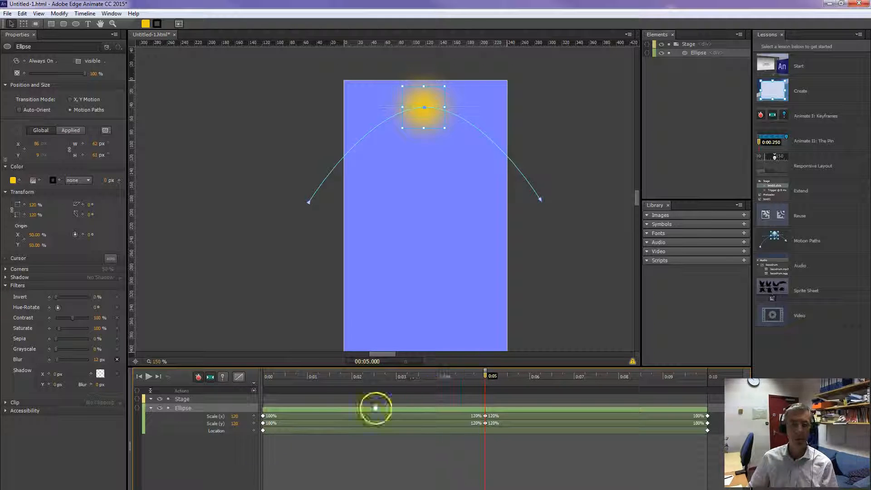
mouse_move(234, 416)
left_mouse_down()
mouse_move(248, 415)
mouse_move(235, 420)
mouse_move(249, 422)
mouse_move(236, 427)
mouse_move(244, 428)
left_mouse_up()
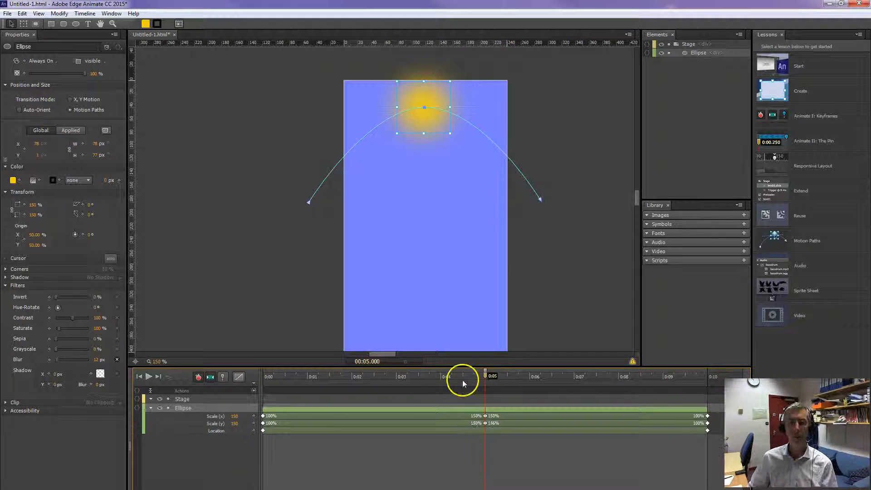
Play the animation from the start to check the circle's arc and size change.
left_click_drag(485, 374, 605, 419)
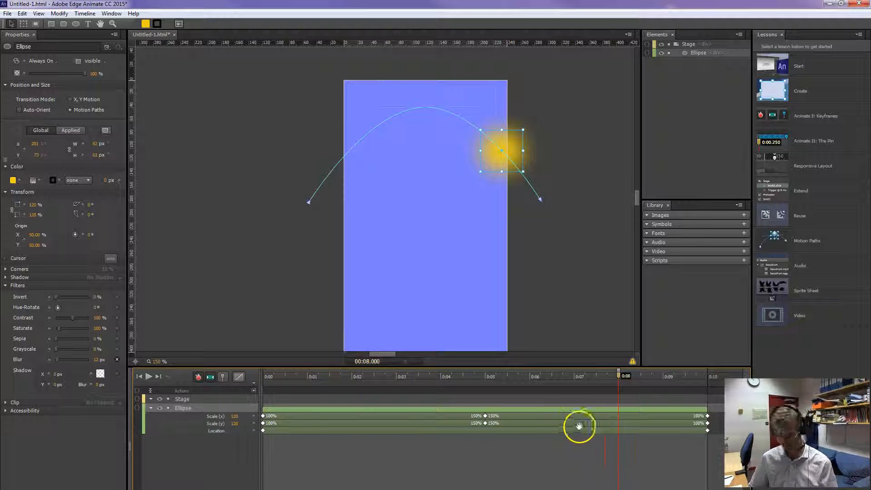
left_click(264, 376)
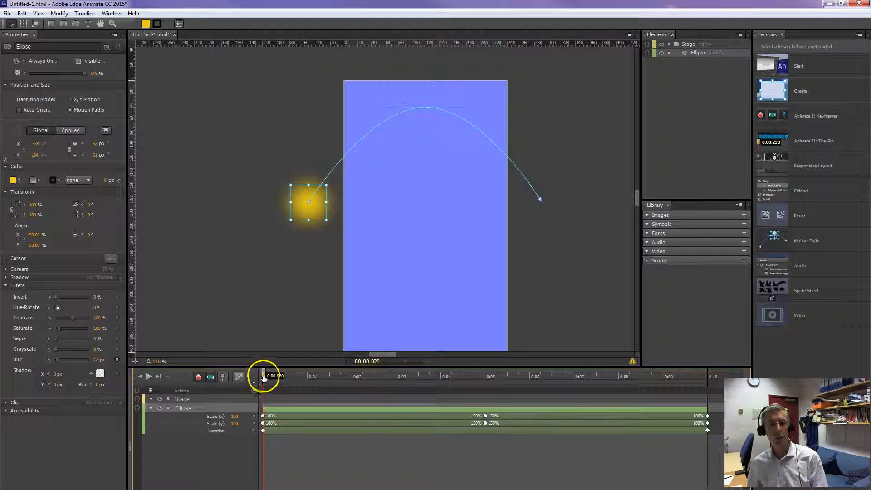
key("space")
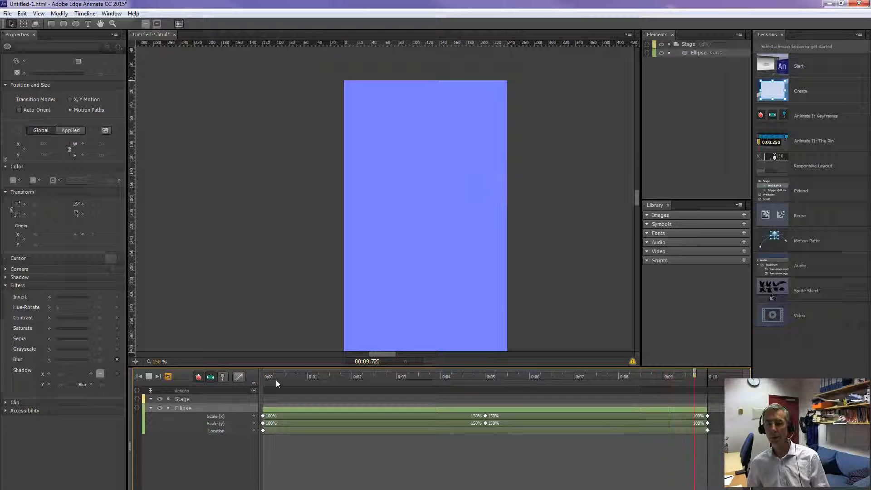
left_click(279, 379)
left_click(401, 406)
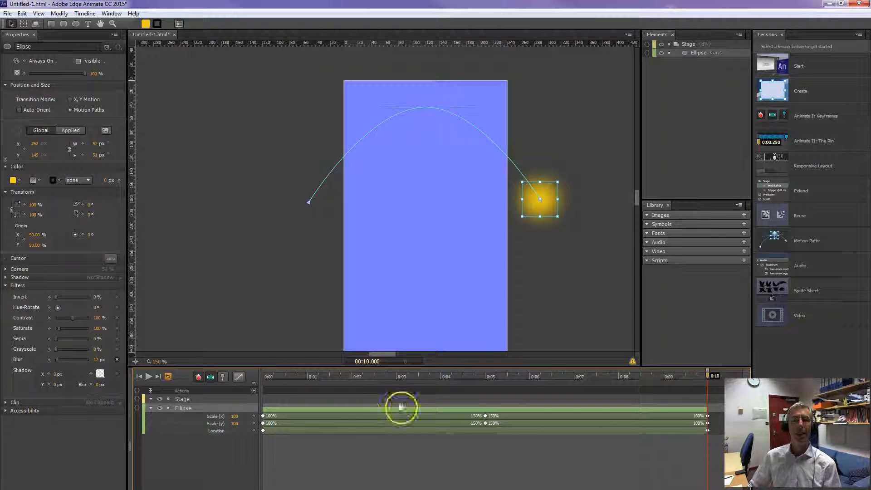
Lock the animated circle and hide it from the stage.
left_click(159, 407)
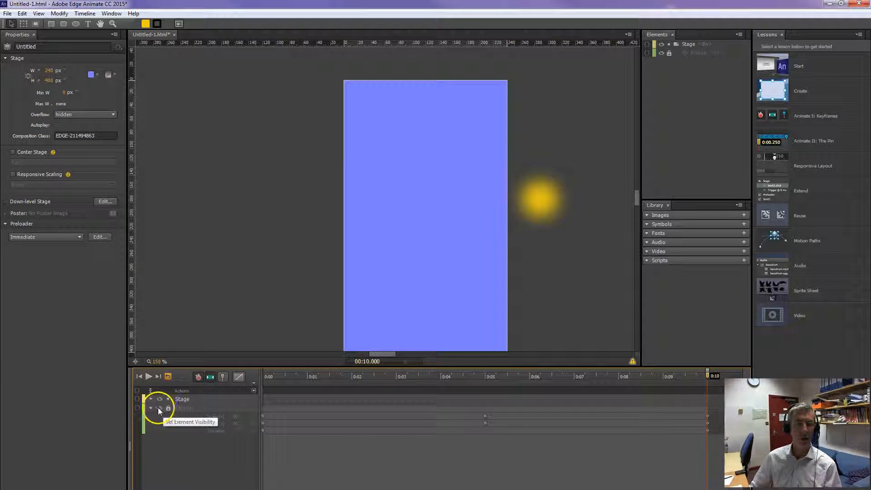
left_click(158, 407)
left_click(159, 407)
left_click(159, 407)
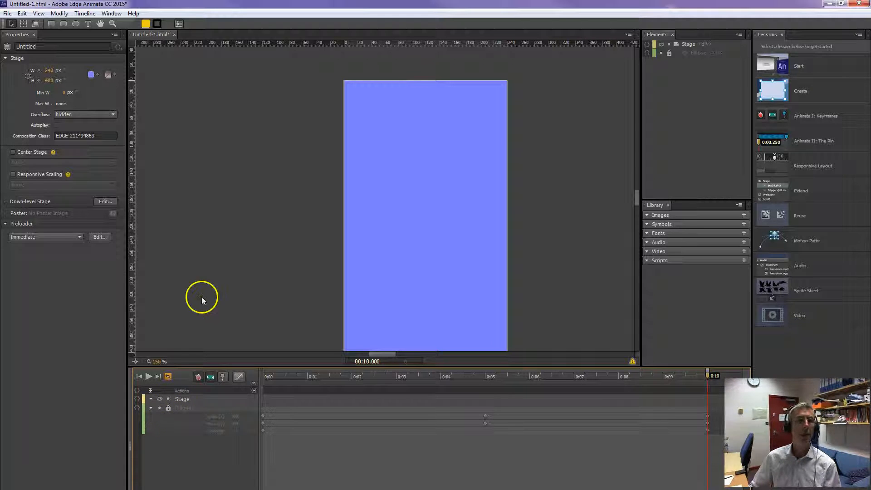
Draw an ellipse about 66 by 35 px outside the stage's left edge and fill it white.
left_click(76, 23)
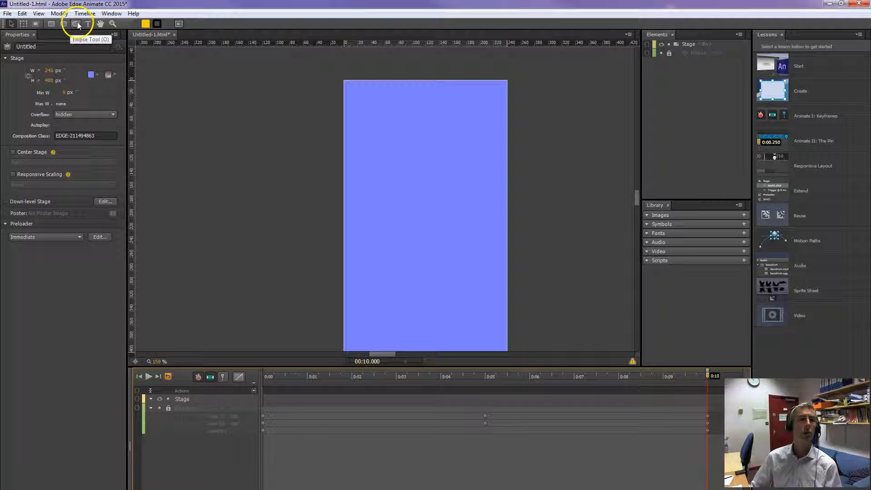
left_click_drag(240, 122, 286, 146)
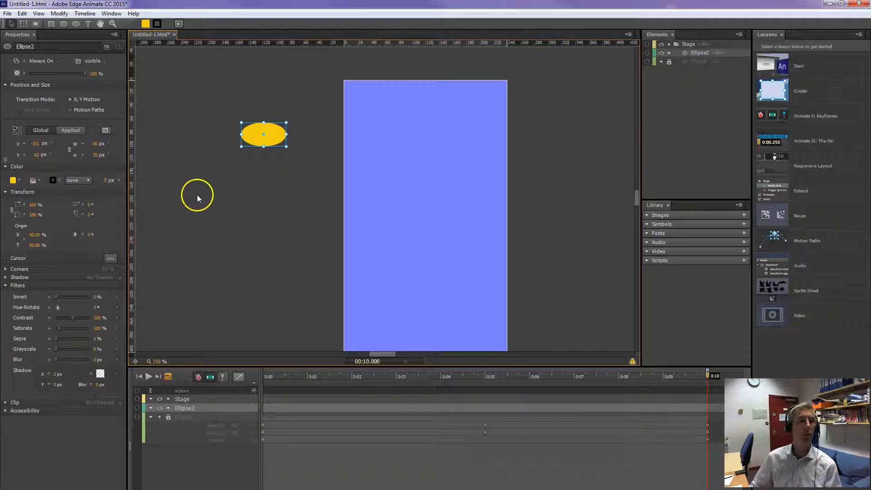
left_click(13, 180)
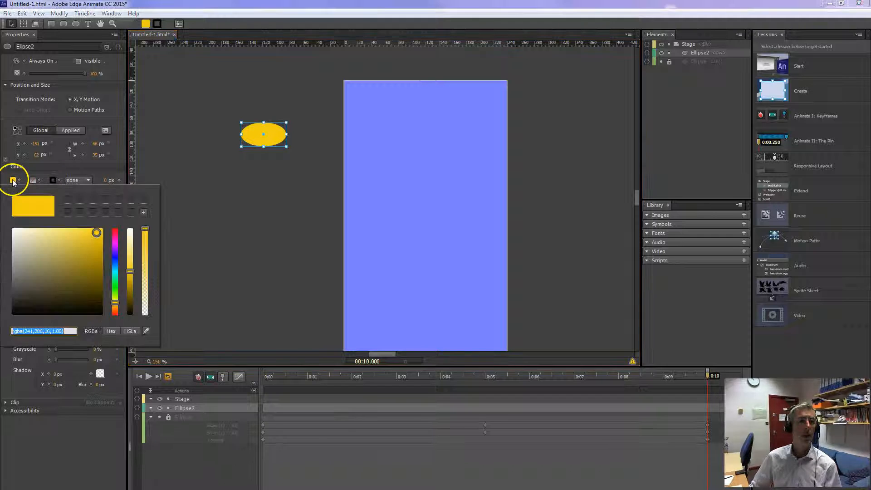
left_click_drag(33, 243, 13, 230)
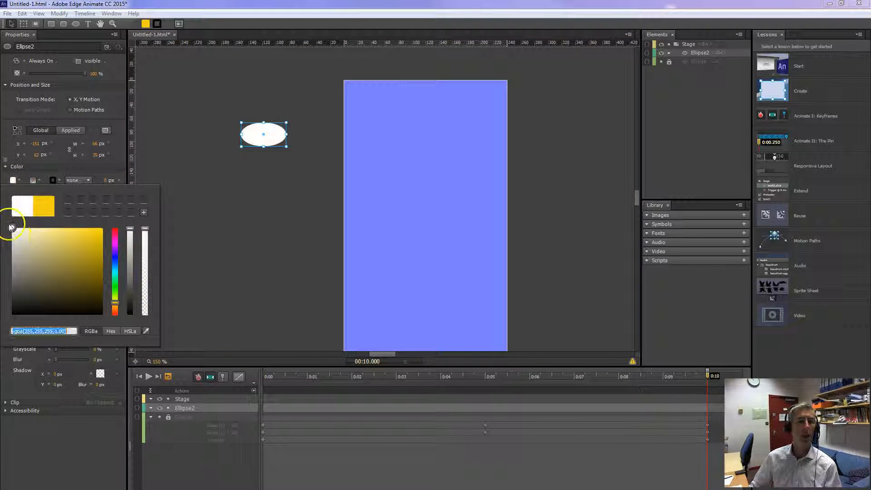
left_click(186, 134)
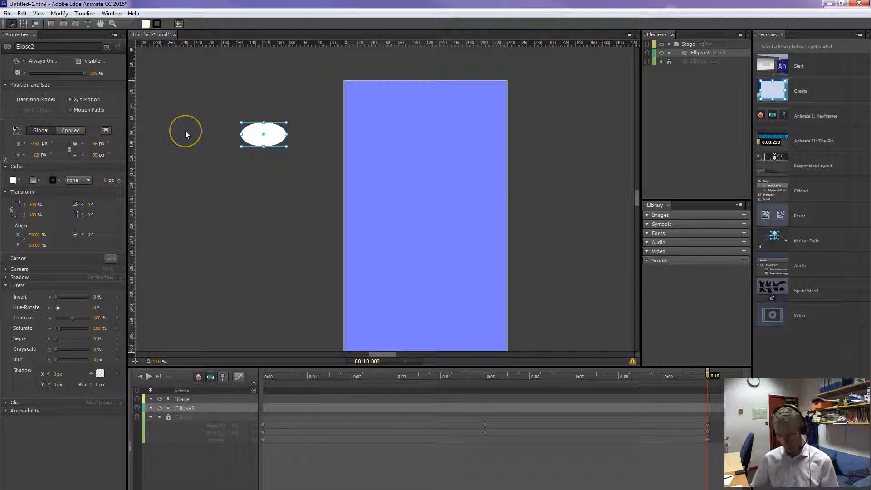
Start a cloud by placing three narrower duplicates of the white ellipse, about 43 to 52 px wide, overlapping to its left.
key("ctrl+d")
mouse_move(251, 132)
left_mouse_down()
mouse_move(224, 137)
mouse_move(243, 133)
left_mouse_up()
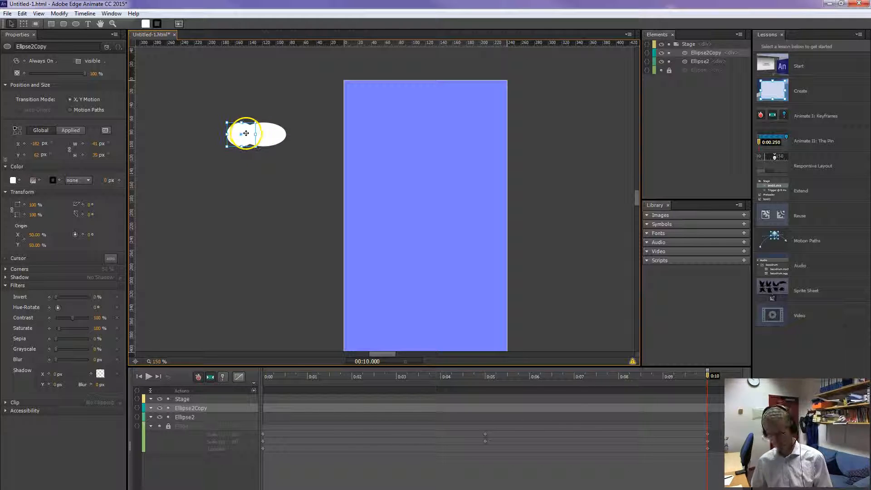
left_click(276, 131)
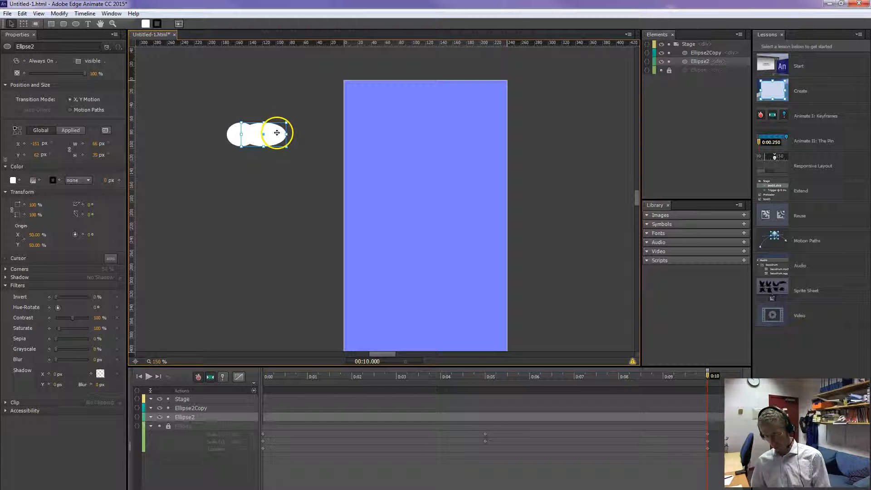
key("ctrl+d")
left_click_drag(277, 132, 200, 123)
key("ctrl+d")
left_click_drag(214, 126, 206, 143)
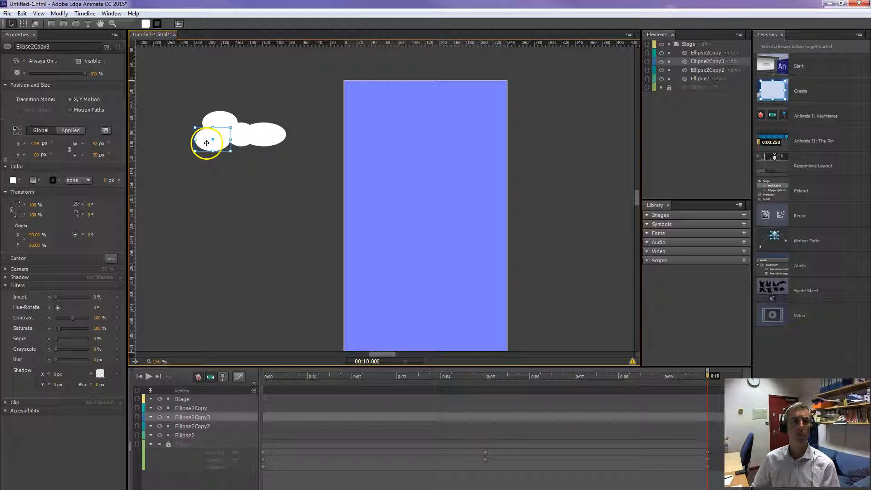
Add two more duplicate ellipses along the cloud's underside to complete its outline.
left_click(218, 145)
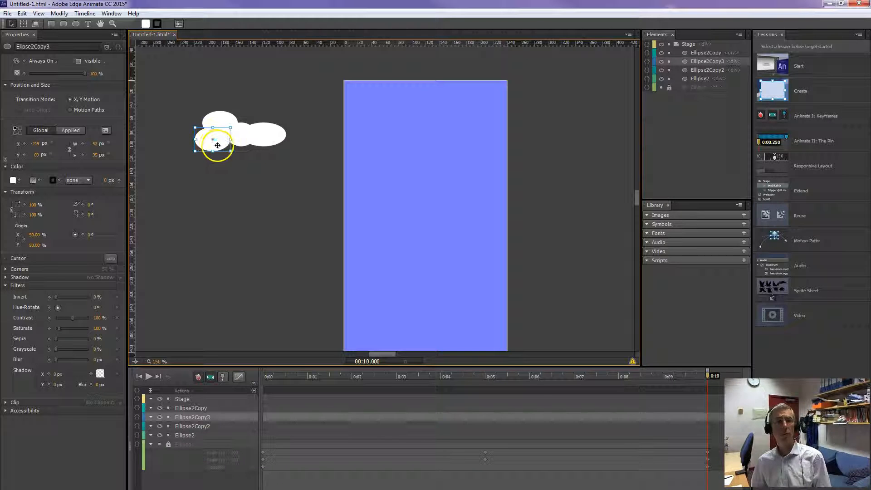
key("ctrl+d")
left_click_drag(217, 146, 275, 151)
key("ctrl+d")
left_click(272, 179)
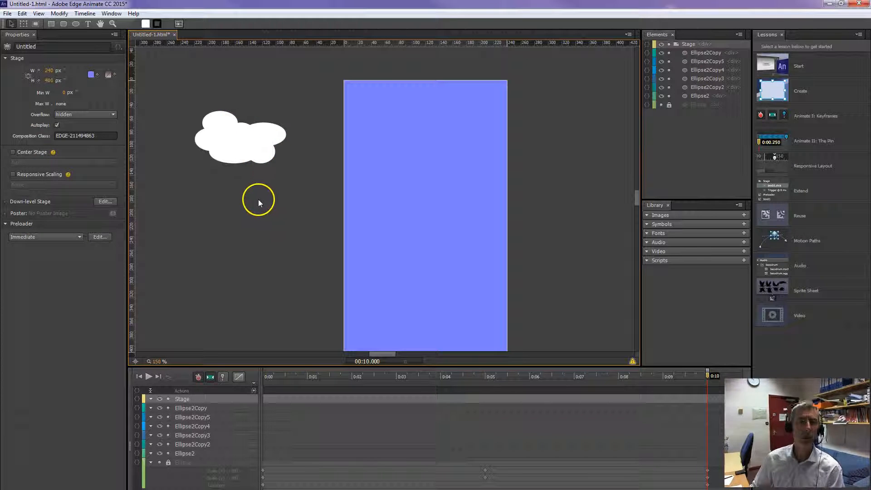
Select the six cloud ellipses and dock the Elements panel beside Lessons with Elements in front.
left_click_drag(174, 99, 303, 178)
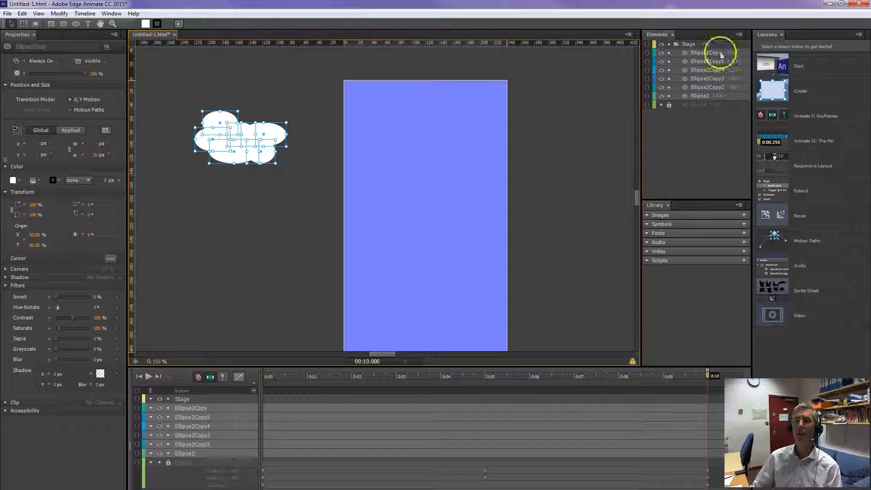
left_click_drag(715, 90, 717, 73)
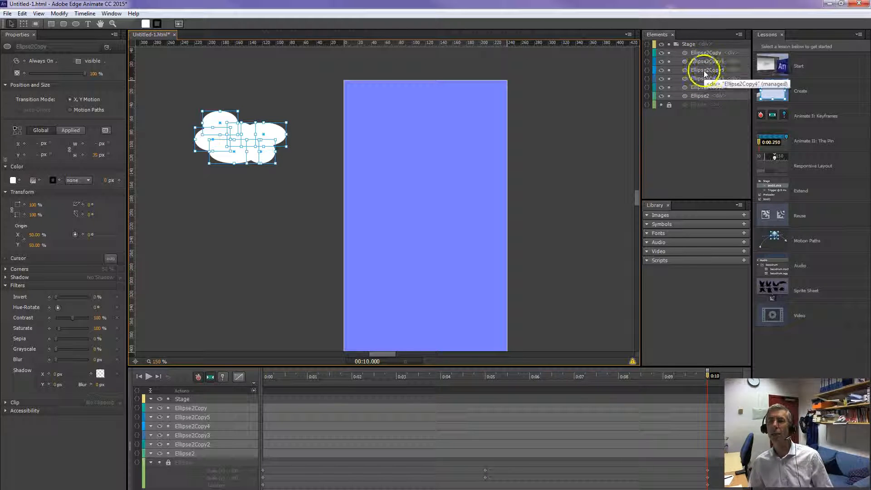
left_click_drag(657, 35, 793, 35)
left_click(798, 36)
left_click(776, 34)
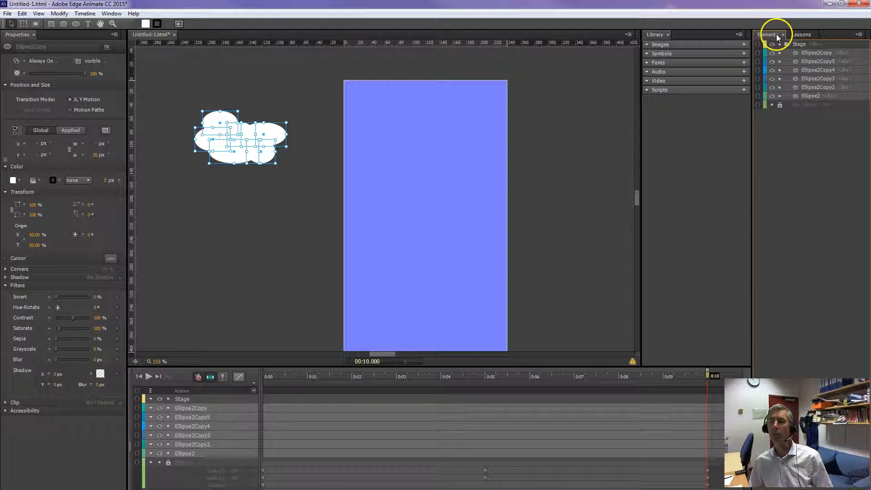
Unlock the yellow circle's element and rename it Sun.
left_click(779, 105)
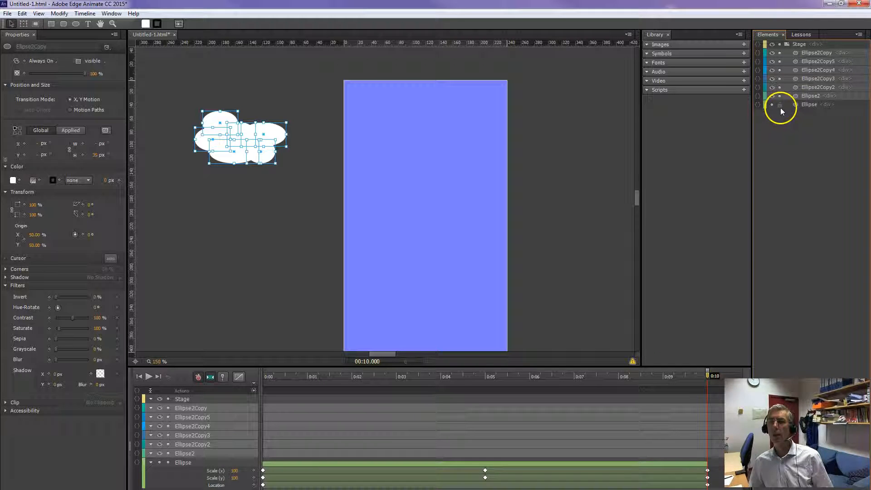
double_click(808, 105)
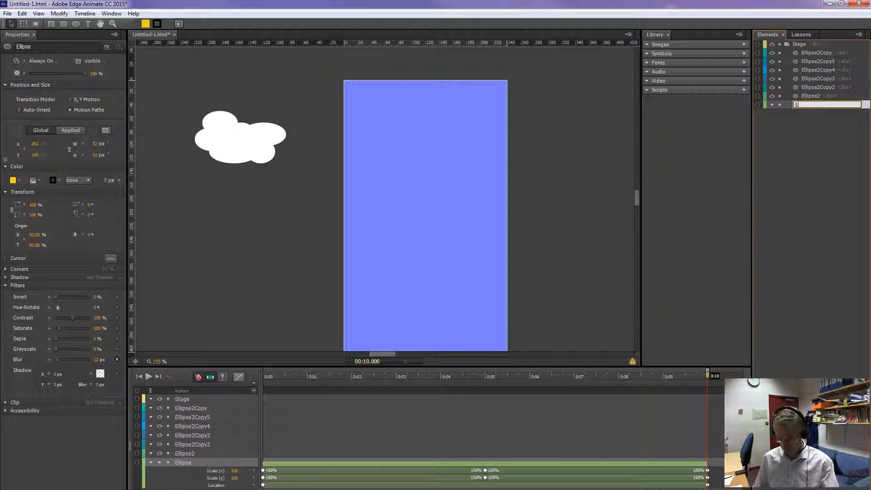
key("Return")
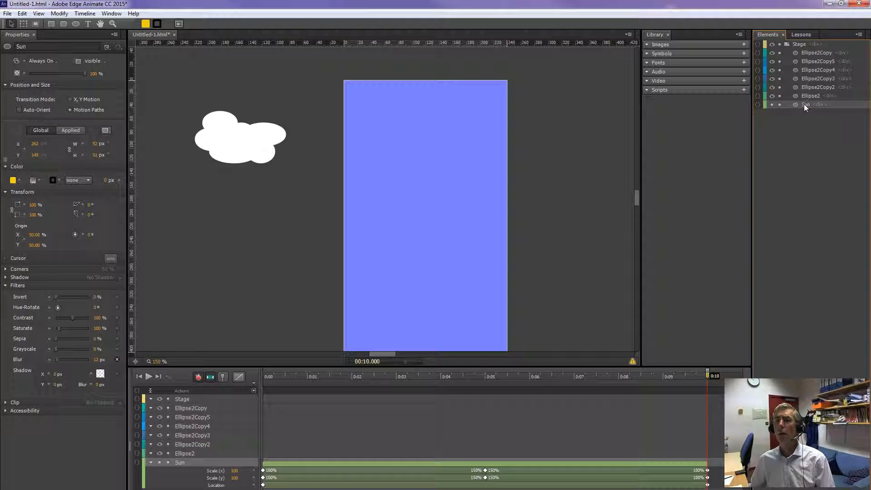
left_click(799, 105)
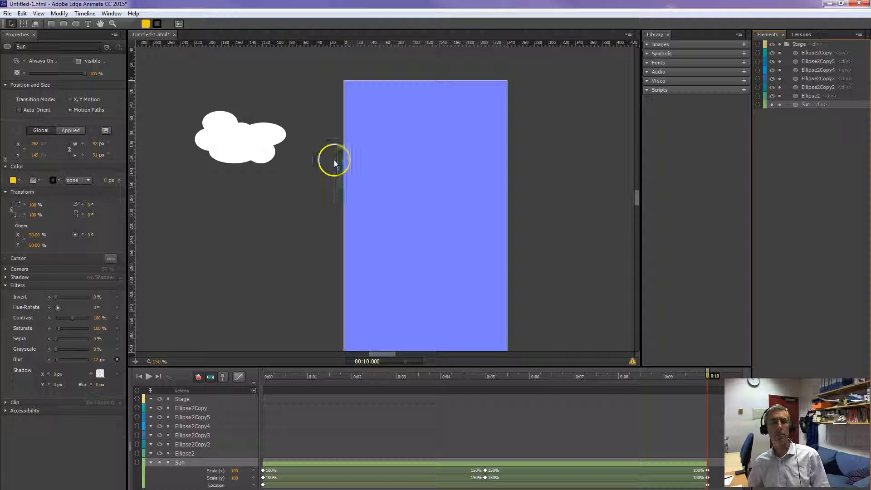
Select all six white cloud ellipses and group them in a DIV.
left_click_drag(188, 99, 300, 183)
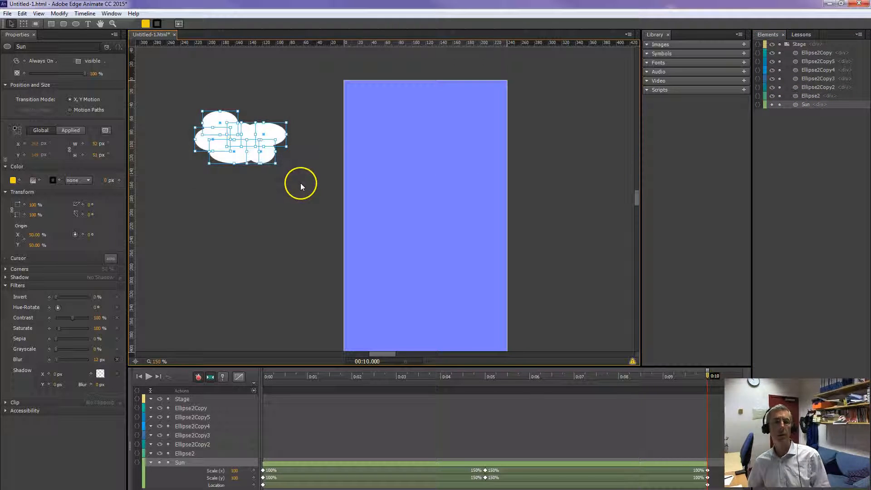
right_click(253, 131)
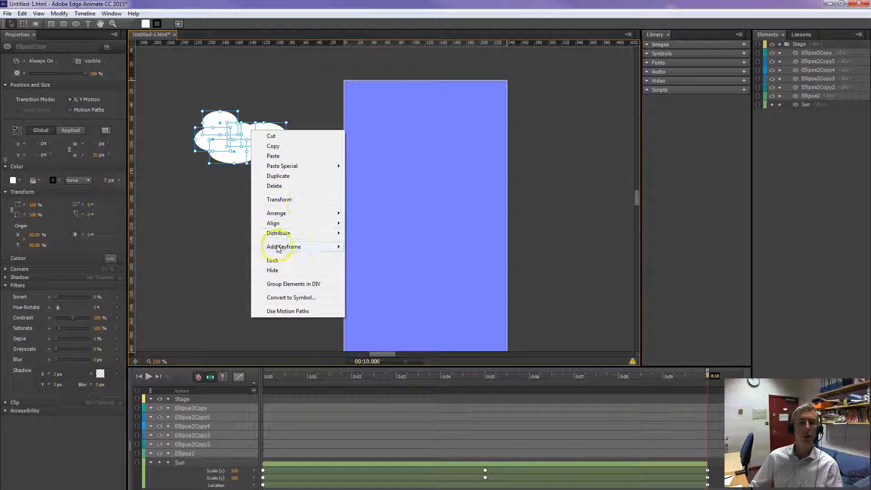
mouse_move(277, 227)
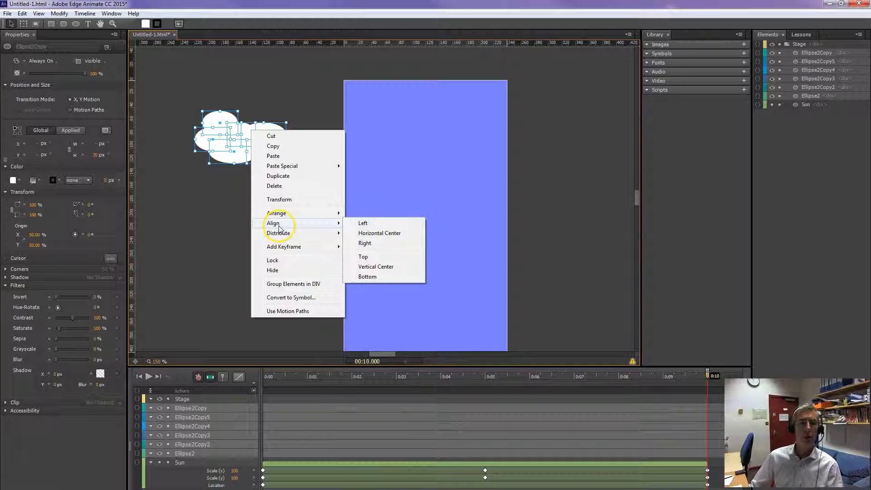
left_click(287, 284)
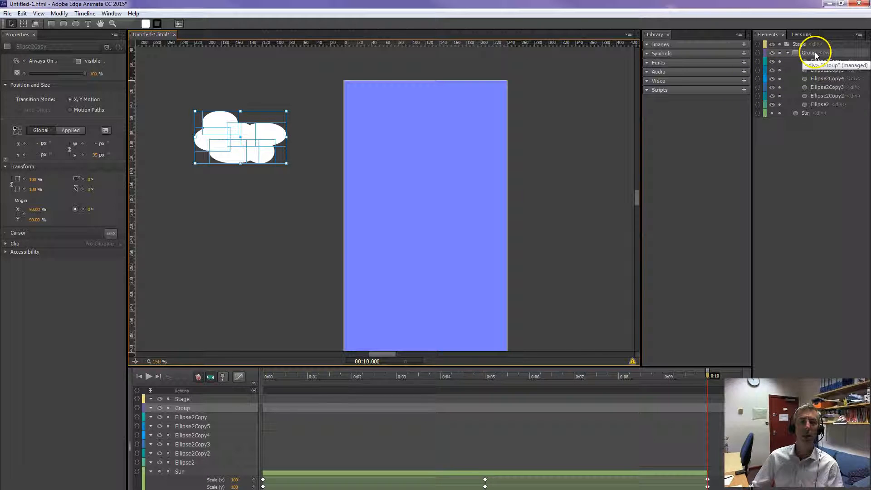
Move the cloud group onto the stage so that it straddles the upper part of its right edge.
left_click(282, 239)
left_click_drag(239, 142, 257, 200)
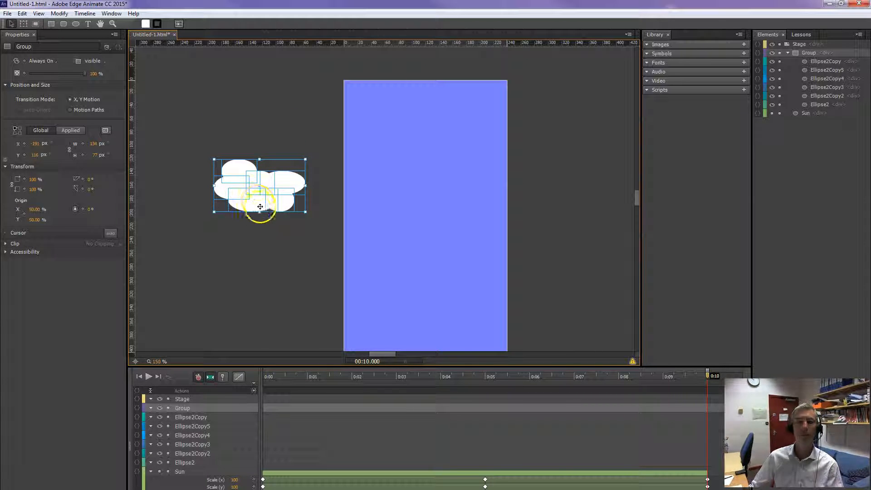
right_click(254, 207)
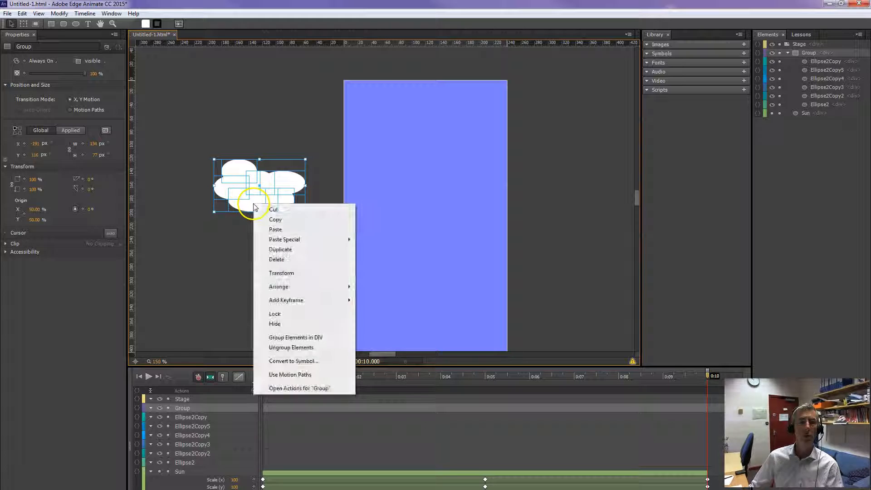
left_click(283, 182)
left_click_drag(283, 181, 542, 114)
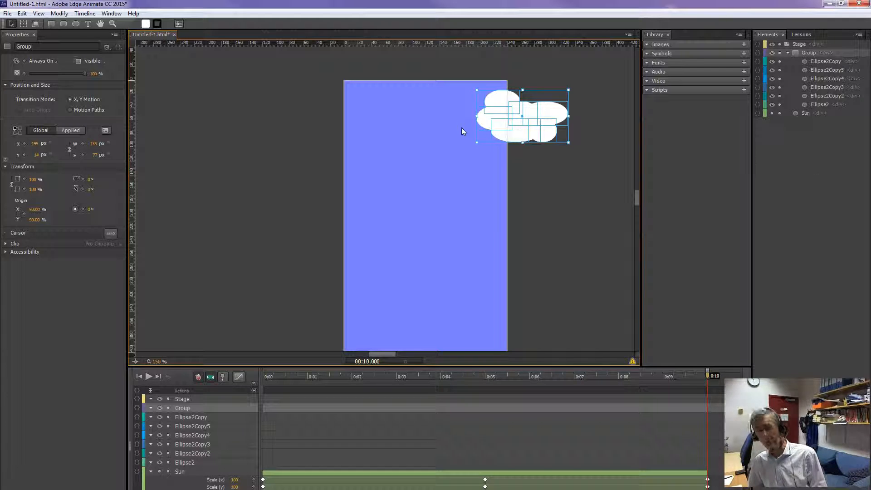
Paste a copy of the cloud group, place it within the stage's upper part, and delete the original group.
key("ctrl+v")
left_click_drag(519, 132, 429, 167)
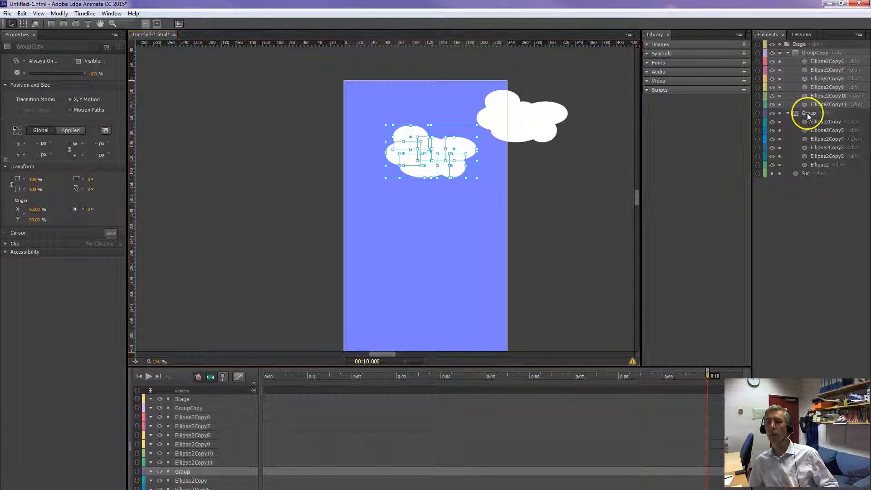
left_click(806, 113)
key("Delete")
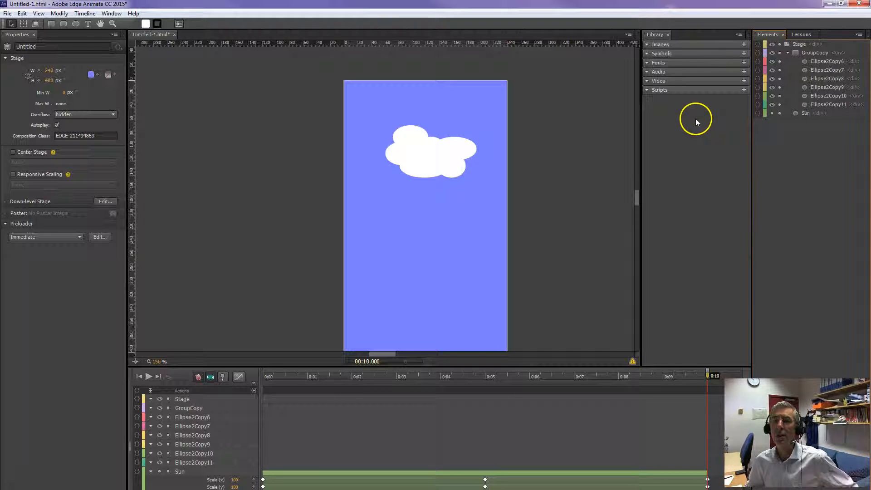
Convert the copied cloud group into a symbol named cloud1 with an autoplaying timeline and expand its library preview.
left_click(646, 53)
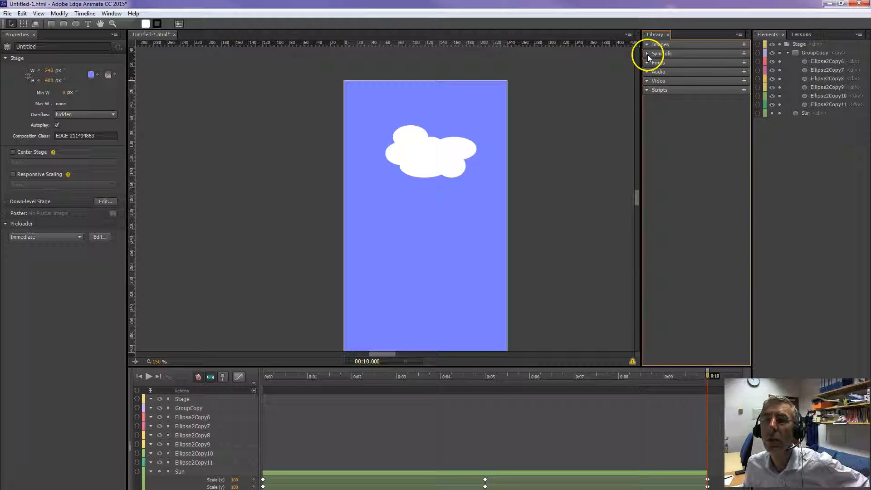
left_click(422, 155)
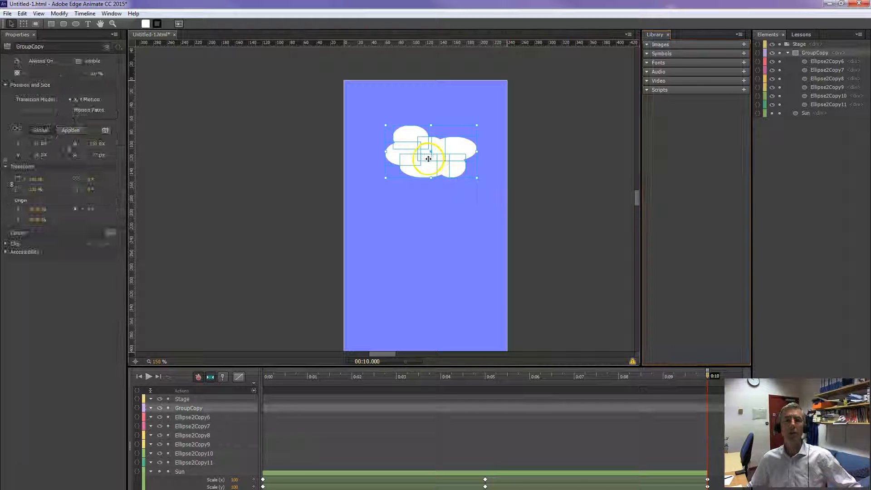
right_click(406, 155)
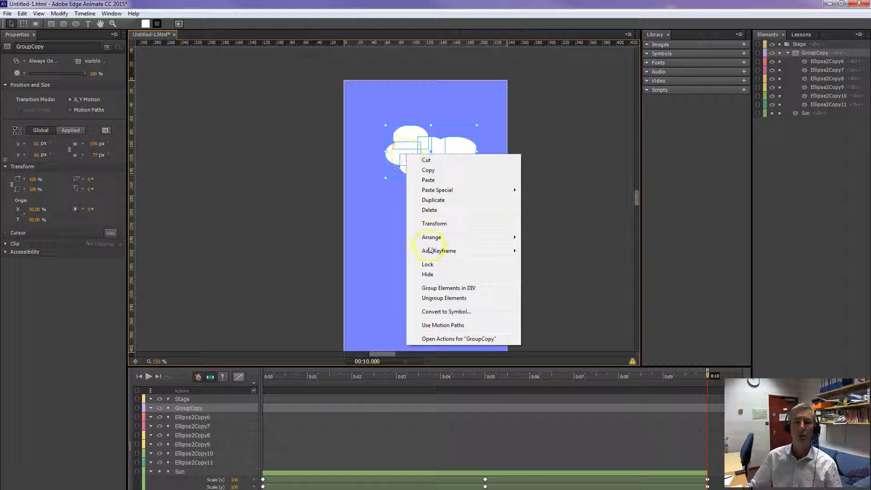
left_click(450, 311)
type("cloud1")
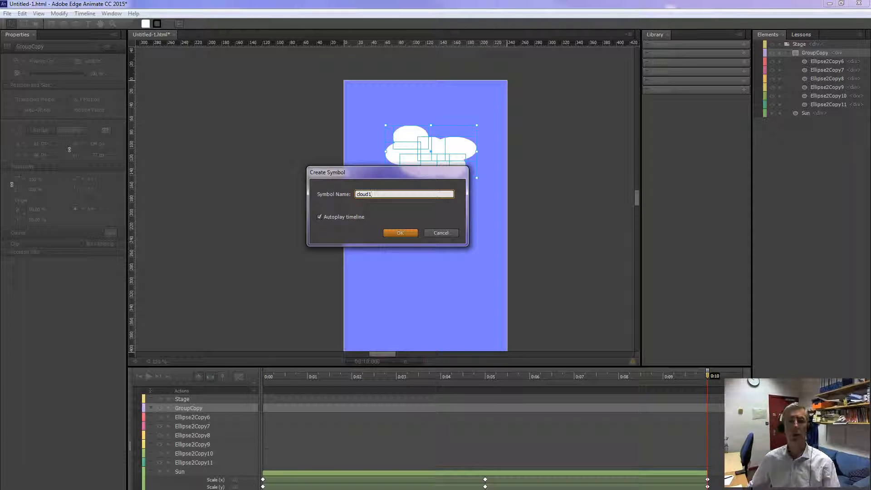
left_click(408, 232)
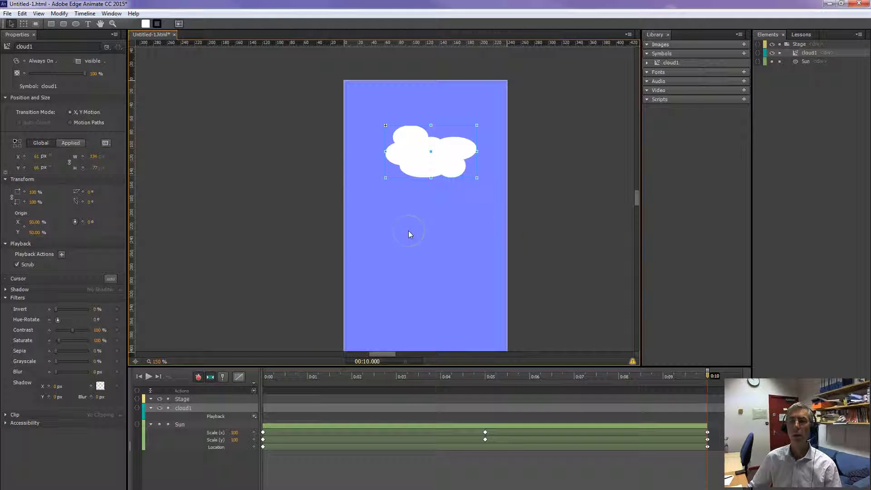
left_click(646, 62)
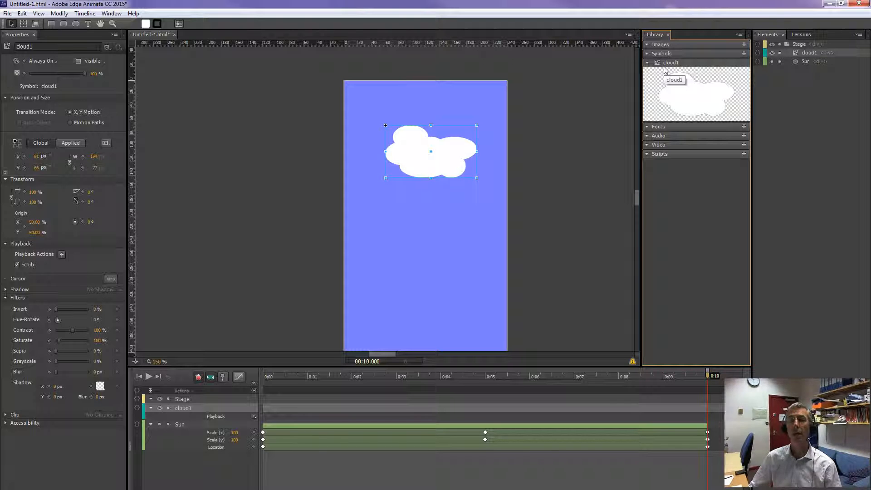
Delete the cloud from the stage and place three instances of the cloud1 symbol across the stage's upper part.
left_click(443, 155)
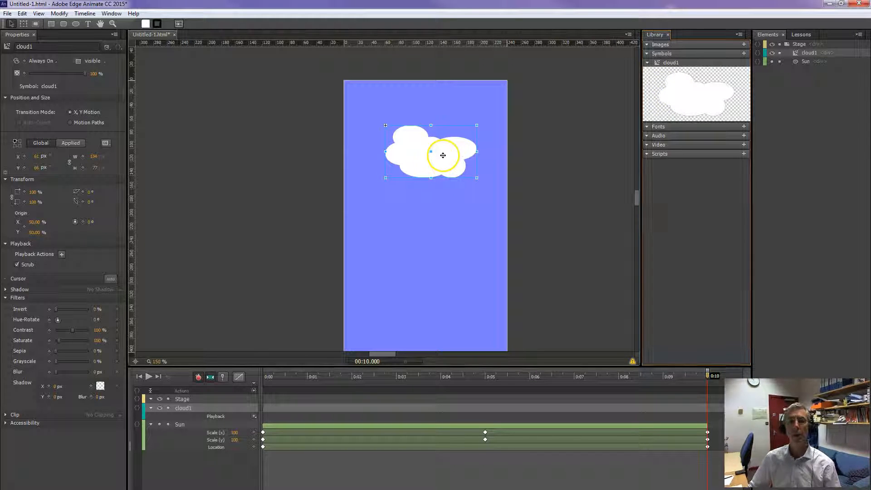
key("Delete")
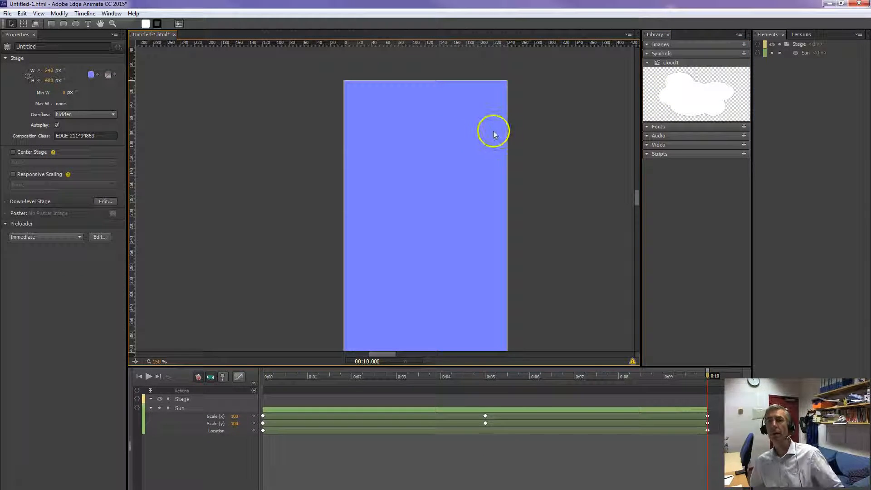
left_click(679, 93)
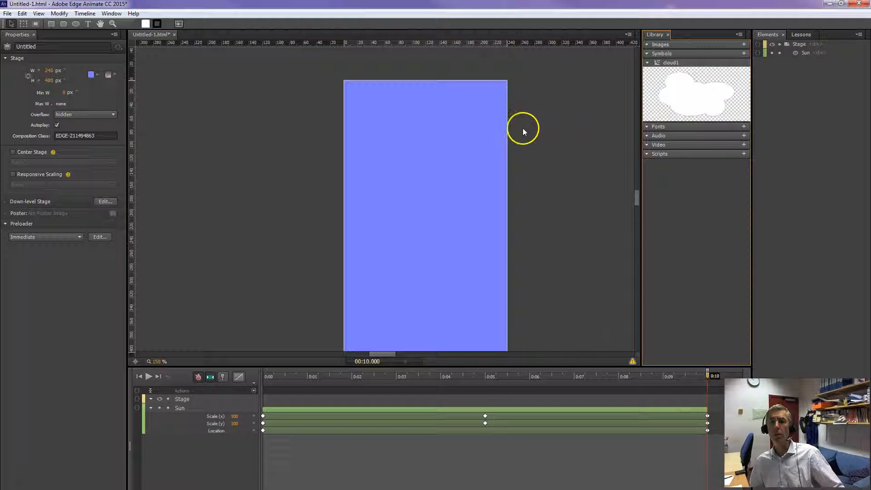
left_click_drag(679, 96, 487, 130)
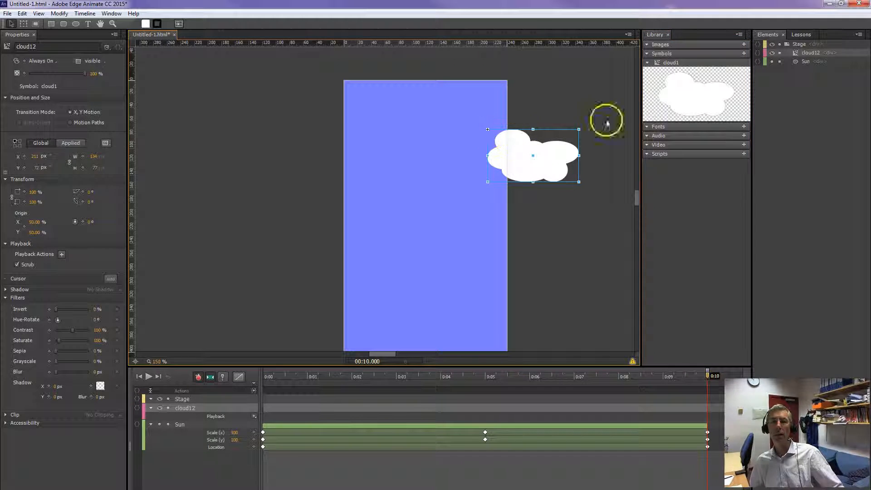
left_click_drag(670, 63, 416, 125)
left_click_drag(670, 62, 358, 171)
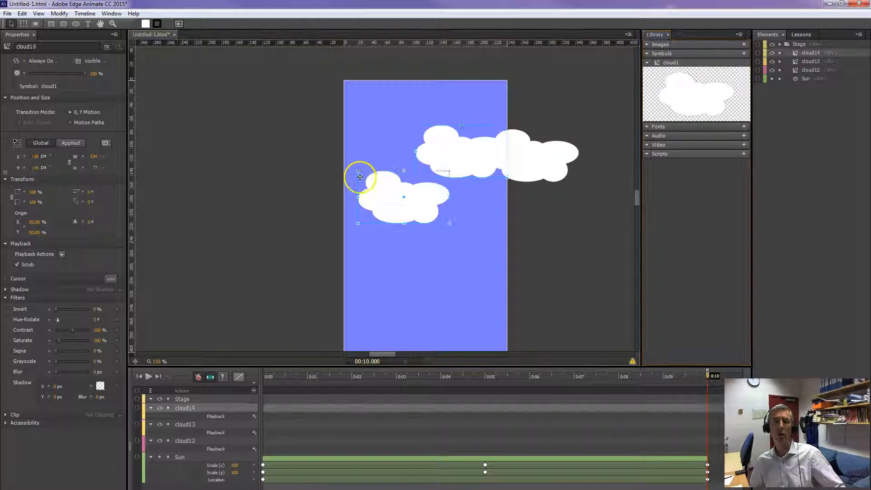
left_click_drag(389, 198, 374, 174)
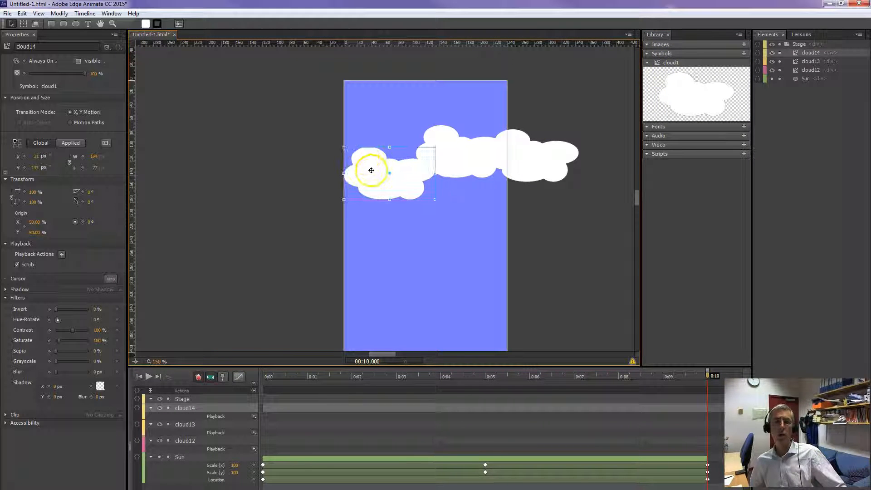
Rotate the leftmost cloud instance to about 204° and scale it to about 135% by 152%.
left_click(23, 24)
left_click_drag(439, 201, 352, 121)
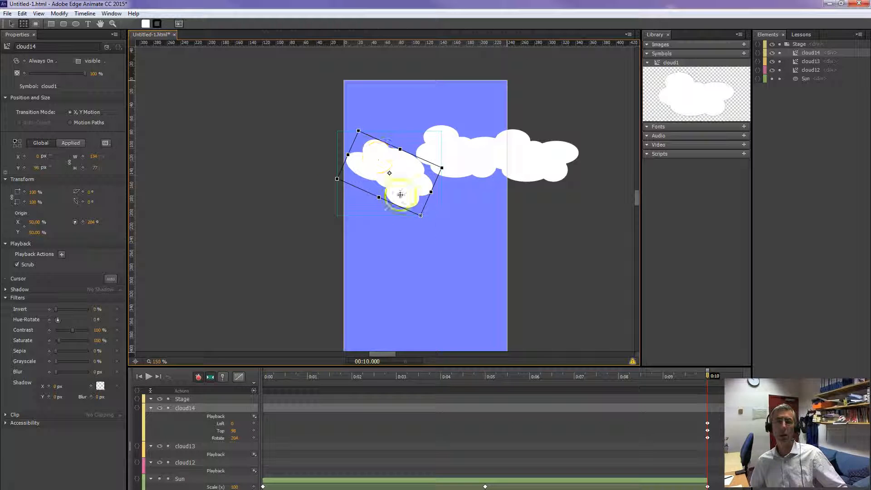
left_click_drag(419, 215, 429, 234)
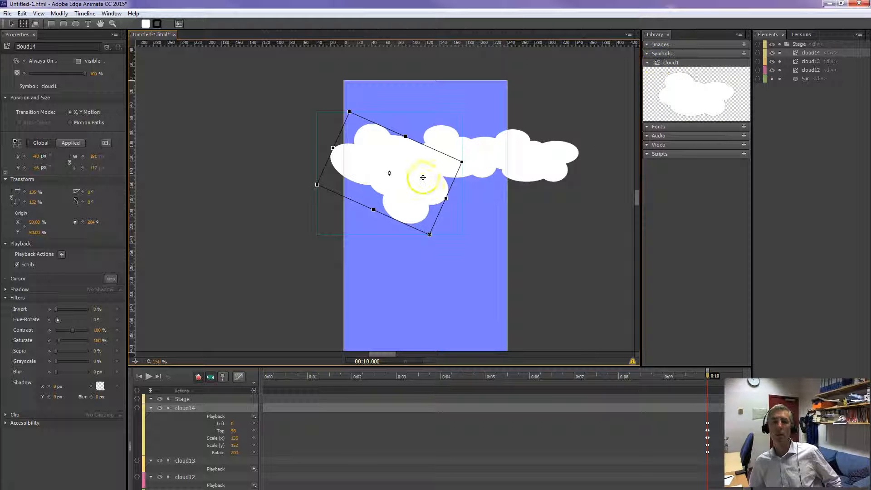
Open the cloud1 symbol for editing from the library, look at its contents, and return to the Stage.
left_click_drag(662, 64, 665, 81)
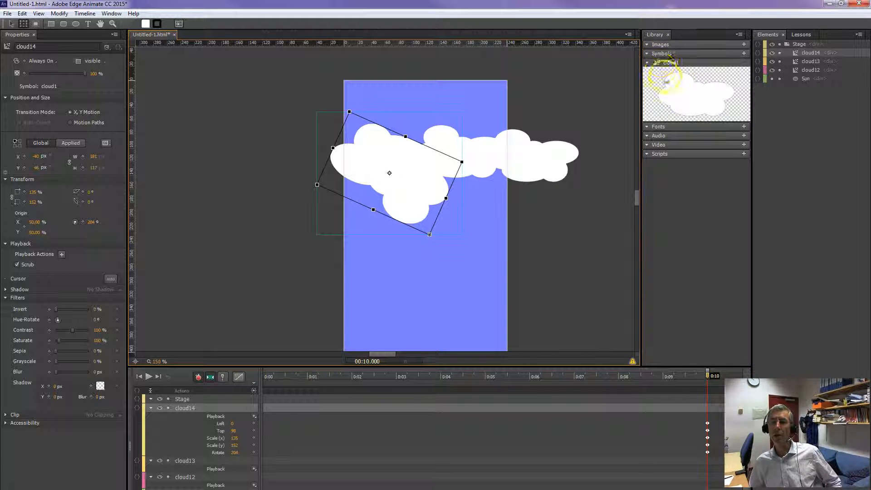
double_click(660, 63)
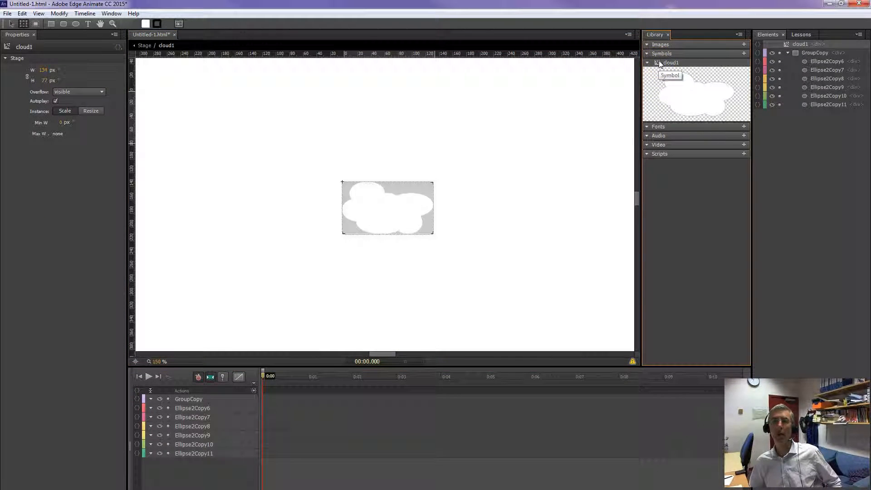
double_click(670, 63)
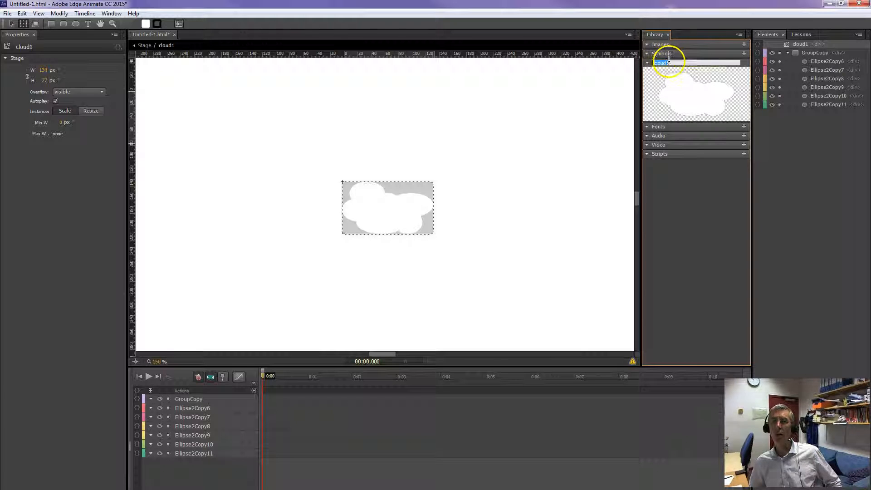
left_click(658, 64)
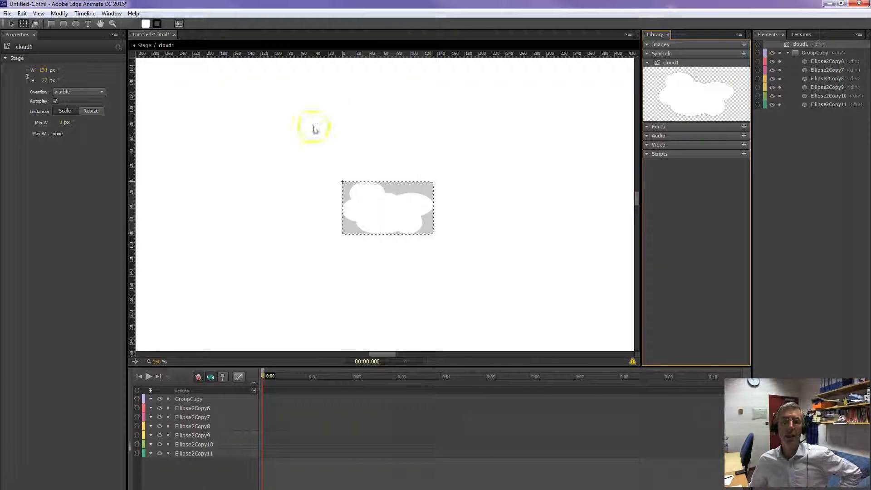
left_click(145, 47)
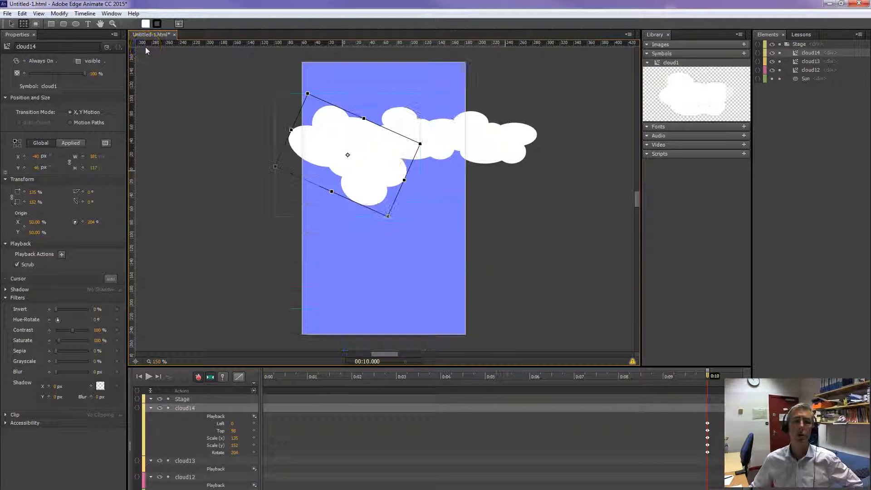
Open the cloud1 symbol for editing and ungroup its ellipses.
double_click(659, 63)
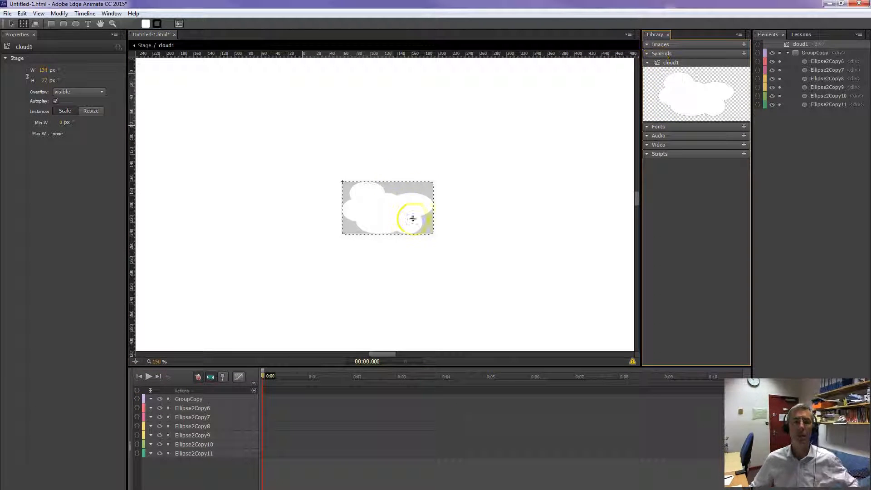
left_click(384, 207)
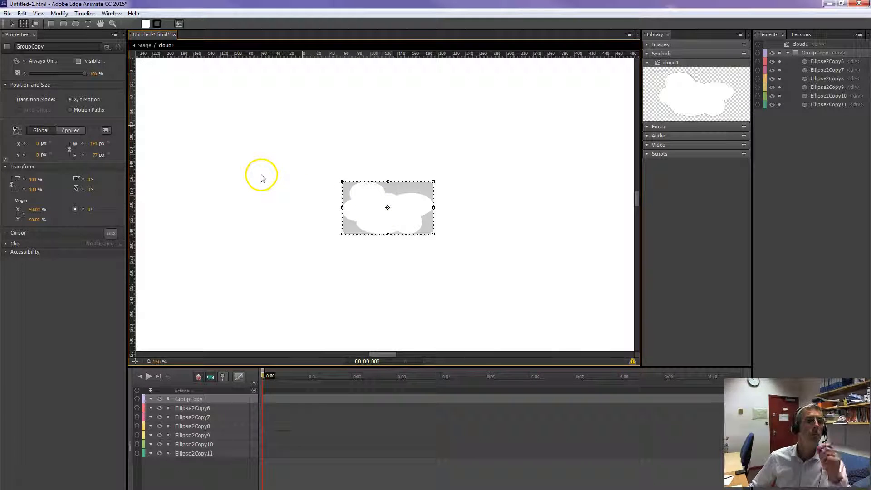
right_click(372, 211)
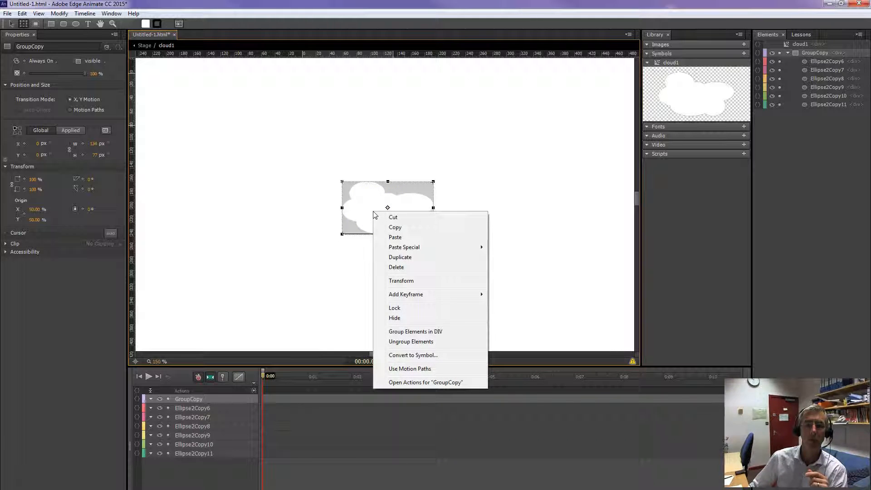
left_click(409, 310)
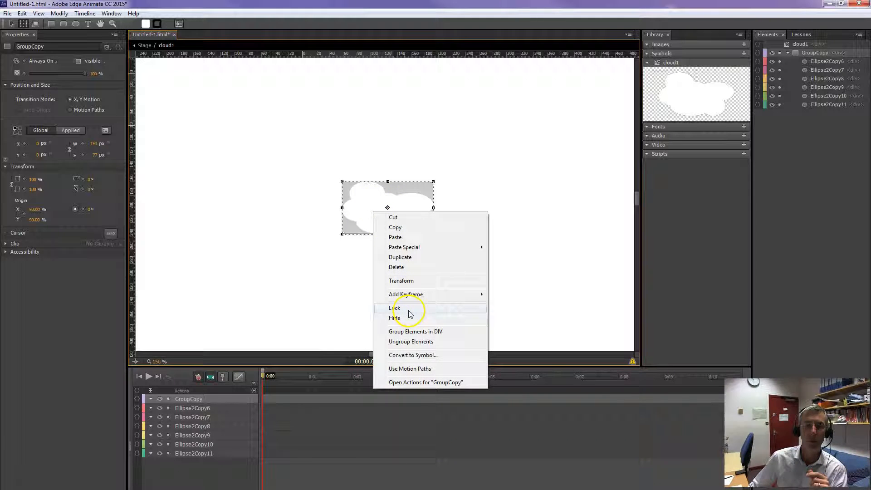
left_click(411, 341)
left_click(371, 240)
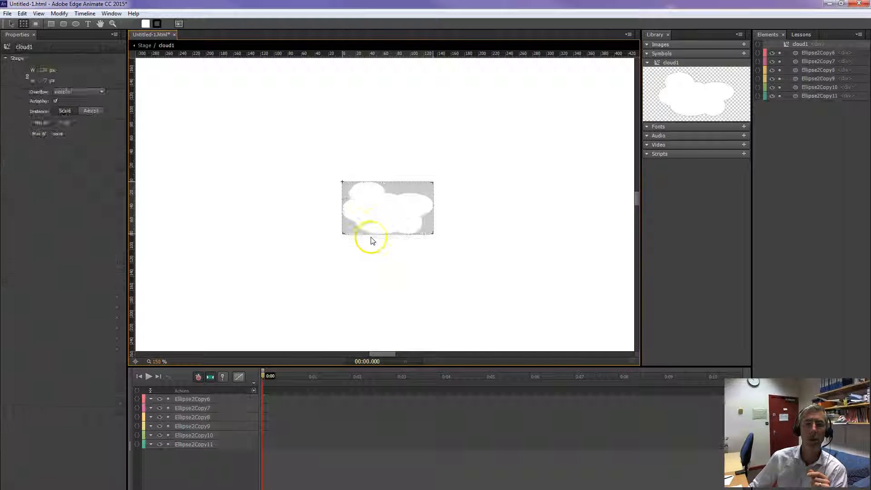
Fill the cloud symbol's upper-left ellipse with light grey and return to the Stage.
left_click(364, 190)
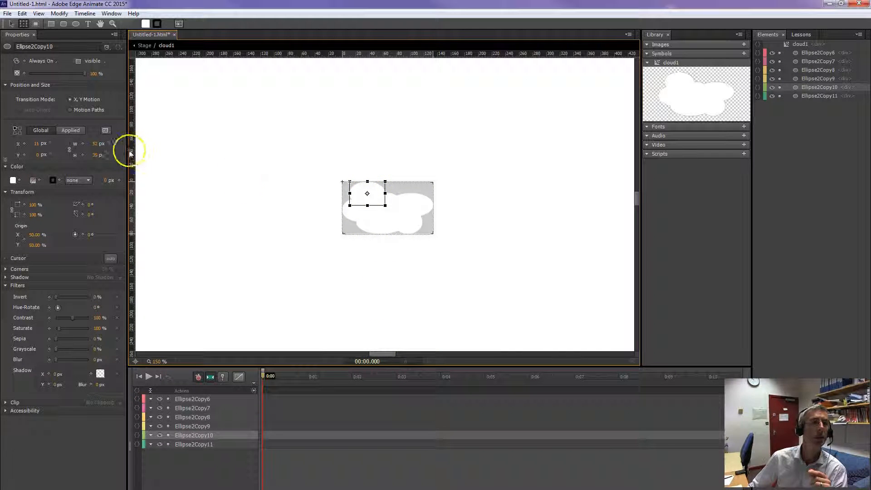
left_click(13, 180)
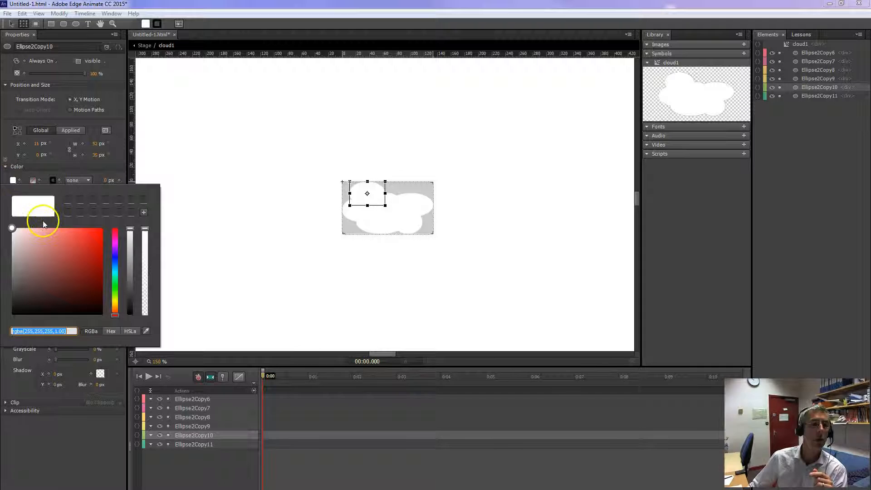
left_click_drag(15, 230, 15, 246)
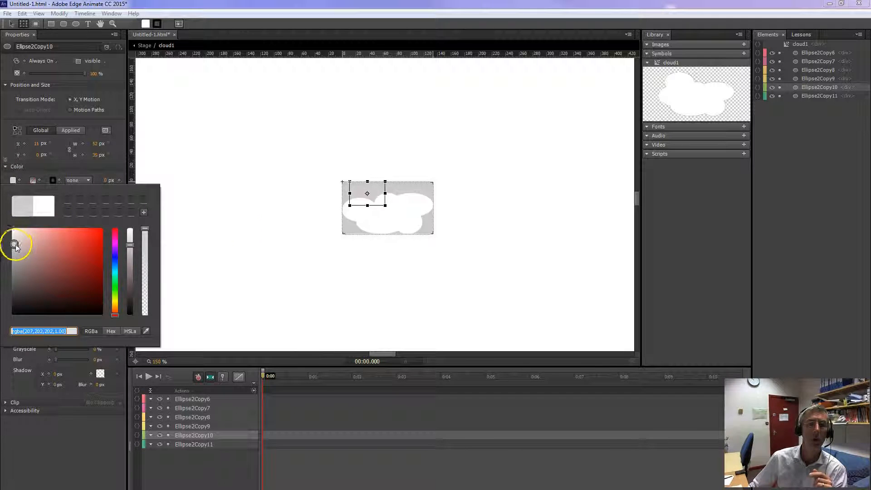
left_click(252, 219)
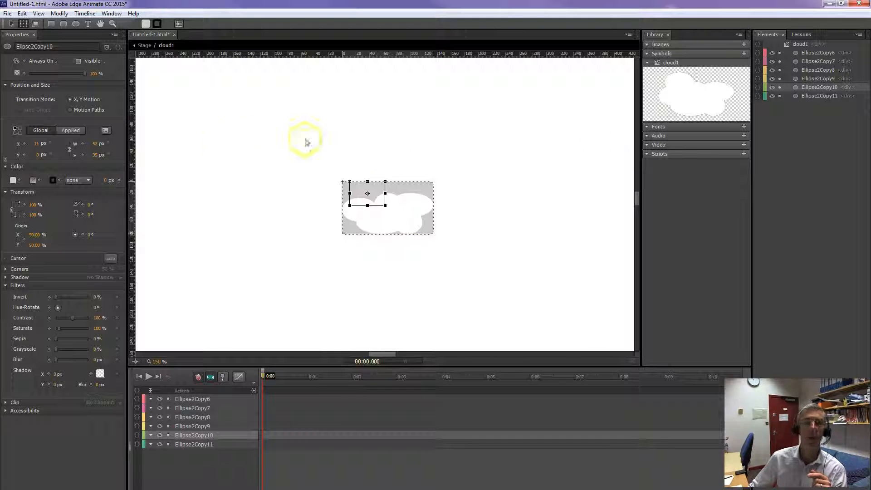
left_click(148, 45)
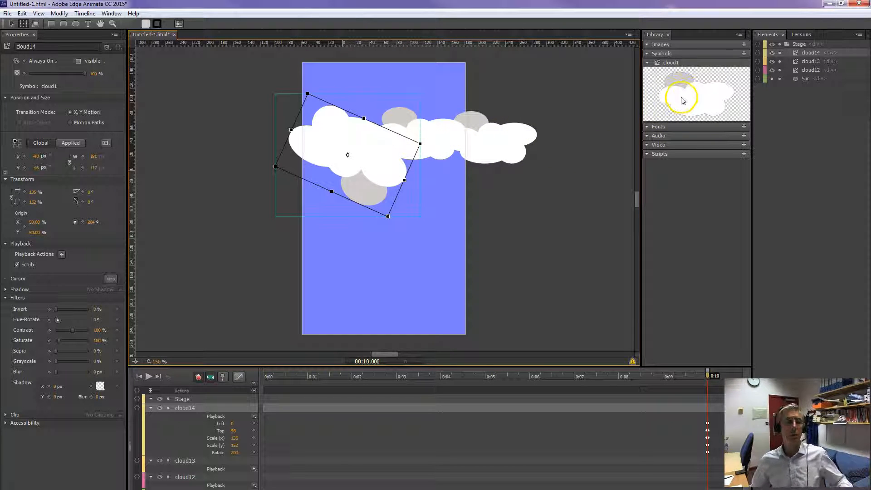
Move the two unrotated cloud instances apart, placing the middle one at about X 128 px, Y 21 px.
left_click(499, 160)
left_click_drag(498, 160, 452, 111)
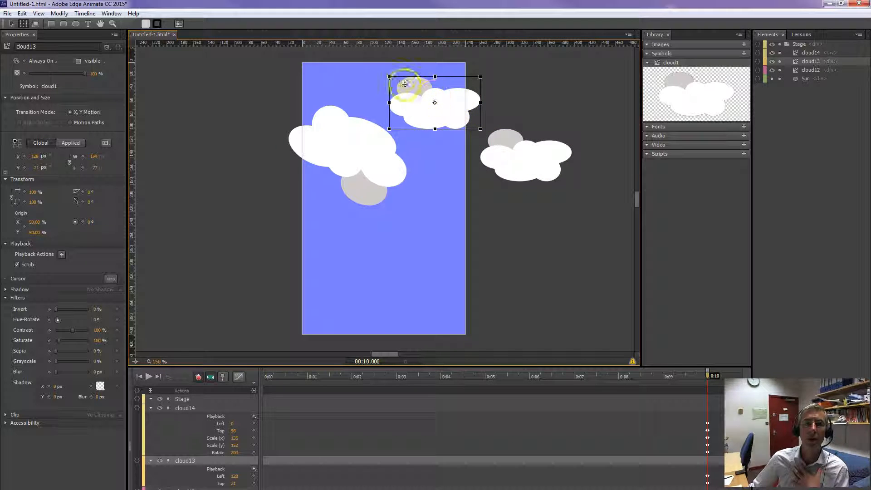
Shrink the upper cloud to about 54 by 48%, and place the off-stage cloud at about X 136 px, Y 43 px, rotated 31°.
left_click_drag(388, 76, 420, 85)
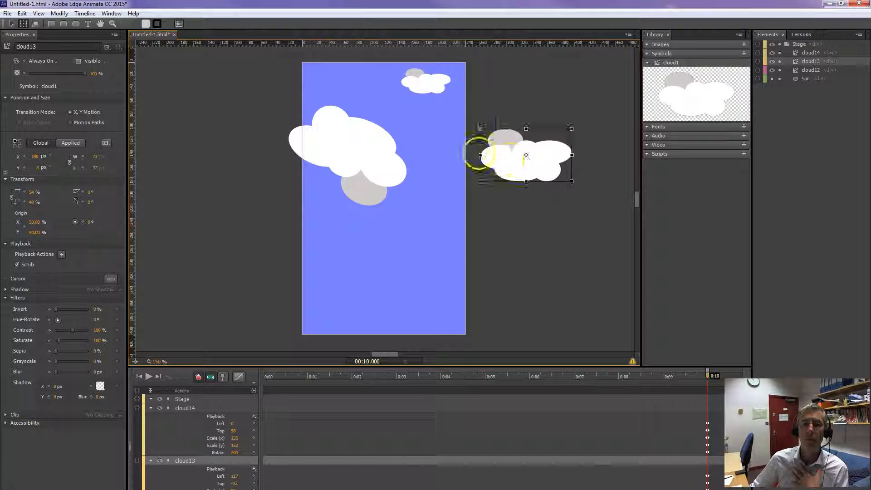
left_click_drag(476, 152, 431, 140)
left_click_drag(499, 169, 471, 185)
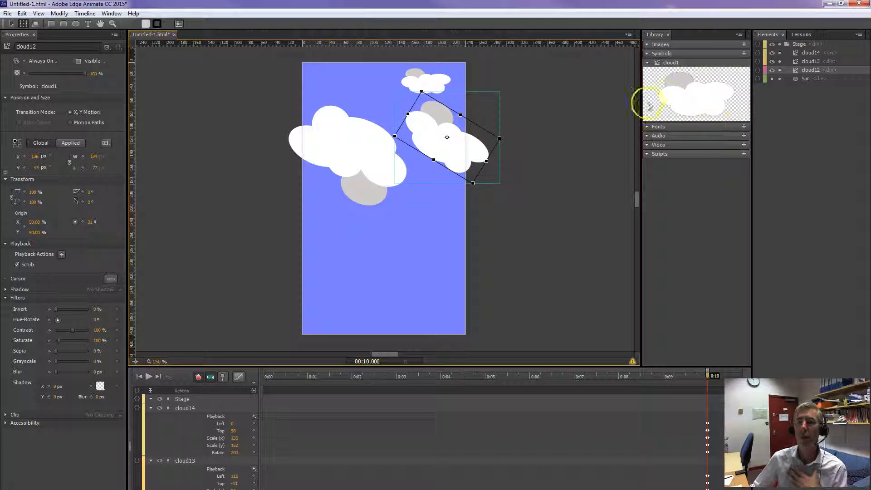
Open the cloud1 symbol from the library to check its contents, and return to the Stage.
double_click(659, 63)
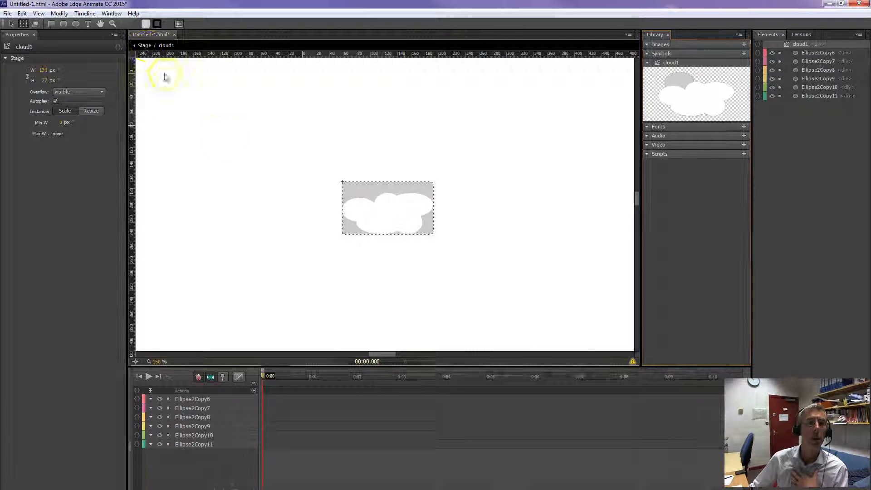
left_click(144, 45)
left_click(385, 249)
left_click(135, 361)
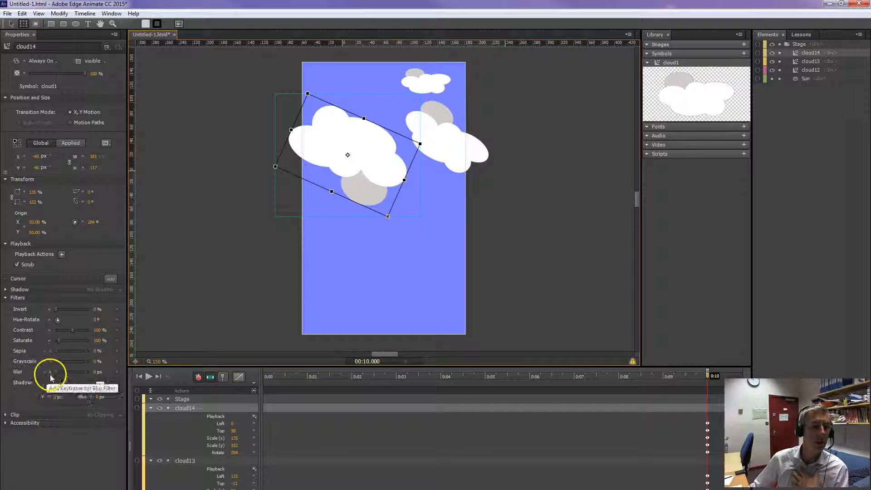
Blur the large cloud by about 5 px, the rotated middle cloud by 8 px and the small upper cloud by 21 px.
left_click_drag(97, 371, 97, 372)
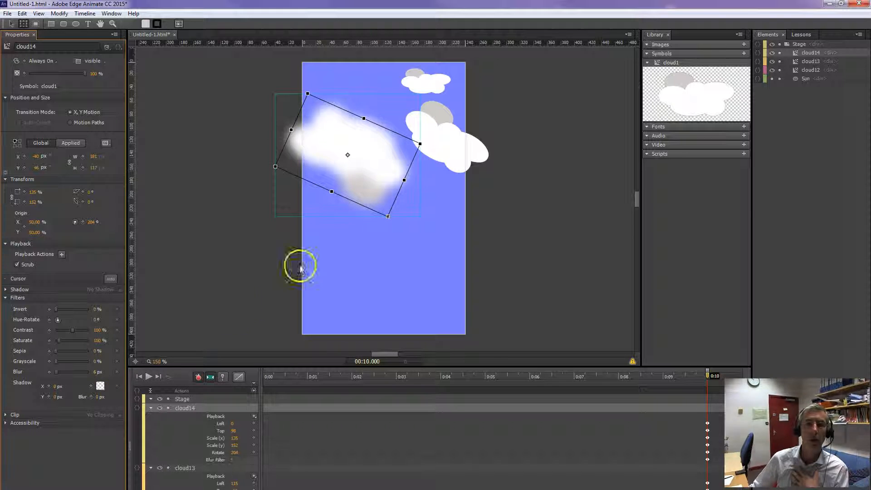
left_click(443, 142)
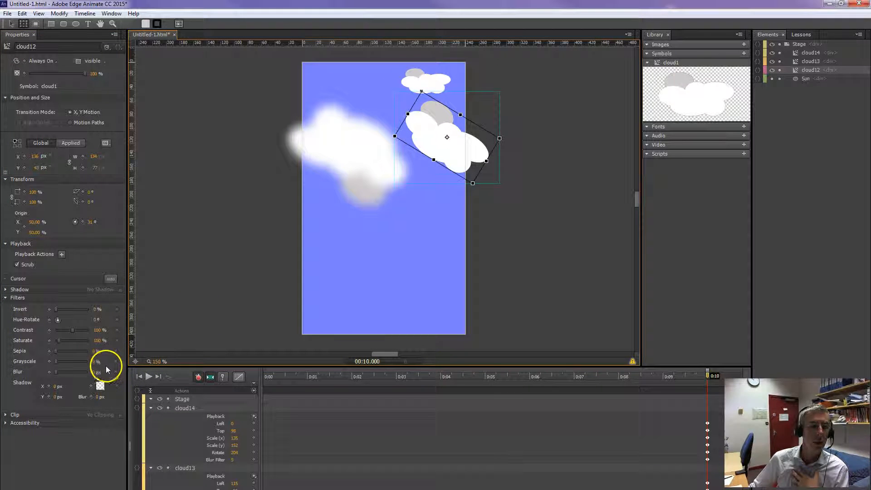
left_click_drag(94, 371, 99, 371)
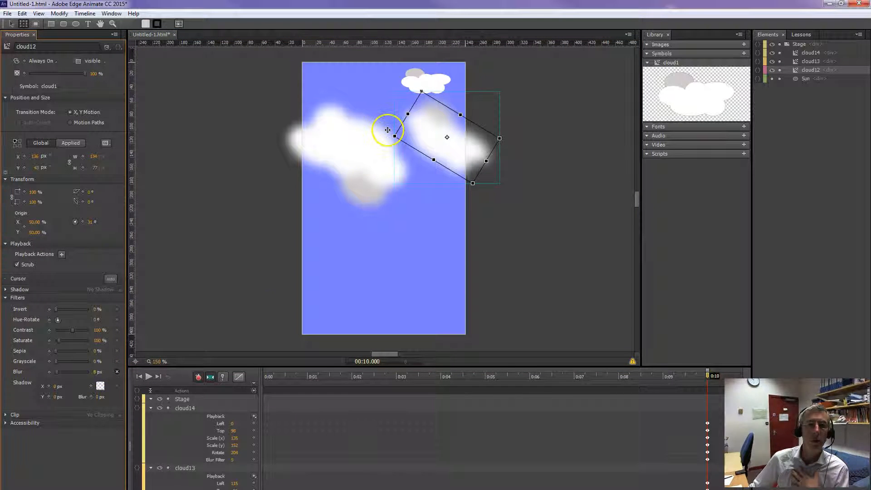
left_click(420, 77)
left_click(150, 379)
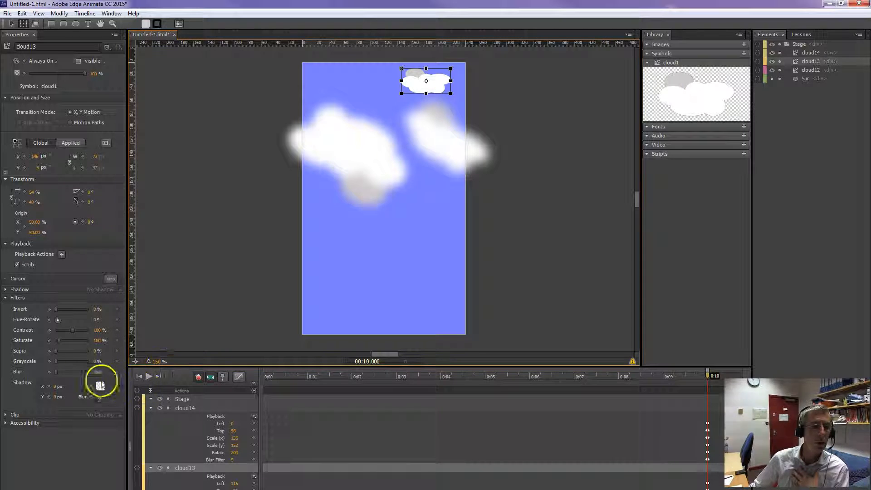
left_click_drag(56, 372, 57, 372)
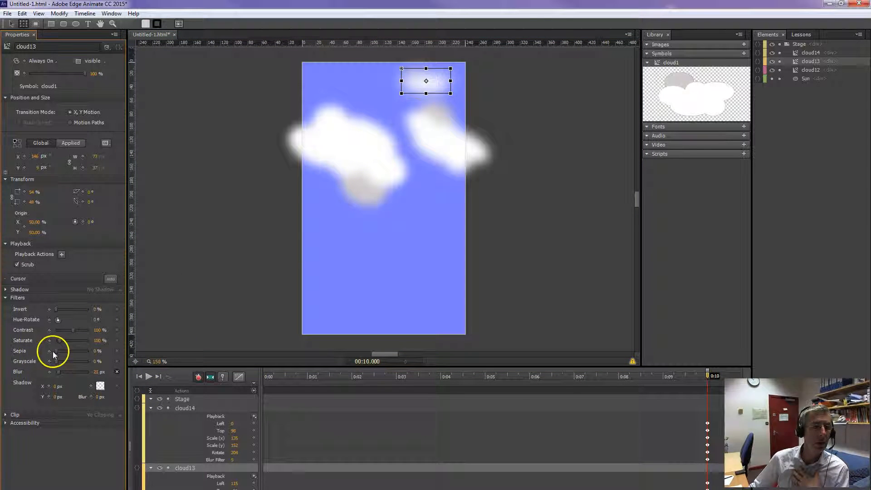
Try 100% sepia on the small upper cloud and reset it to 0%.
left_click_drag(80, 351, 87, 351)
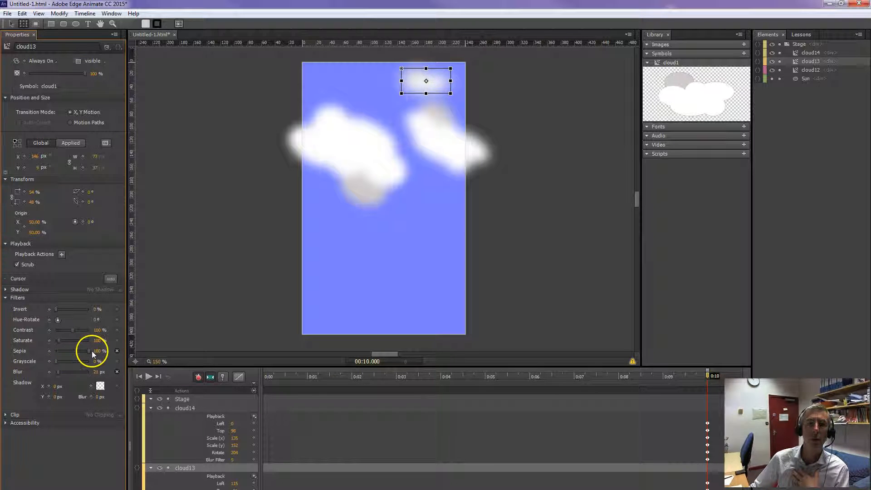
left_click_drag(88, 350, 48, 353)
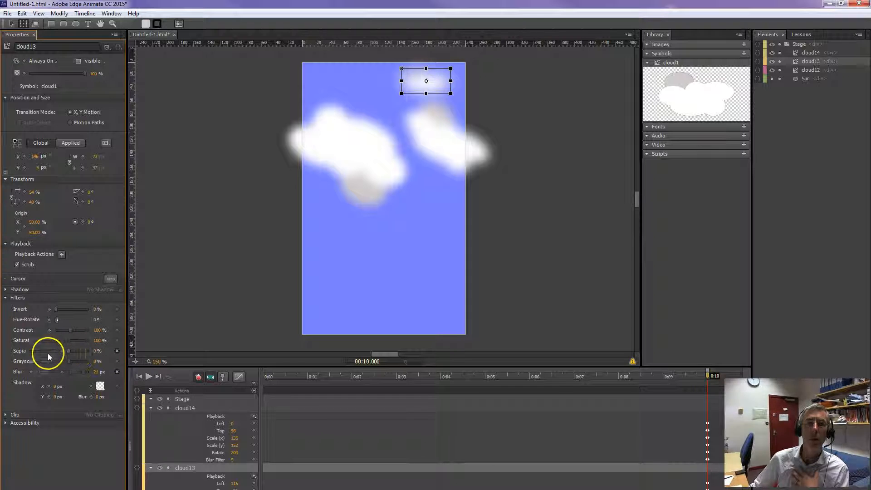
Move the playhead to 3 seconds and resize the program window so that the whole timeline fits on the screen.
left_click(491, 292)
left_click_drag(266, 377, 396, 376)
scroll(287, 479, "down", 3)
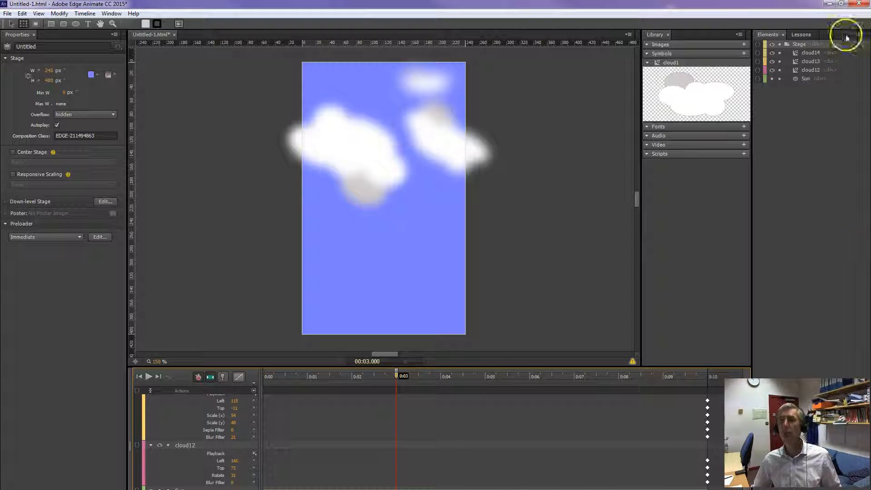
left_click(840, 4)
left_click_drag(809, 11, 803, 7)
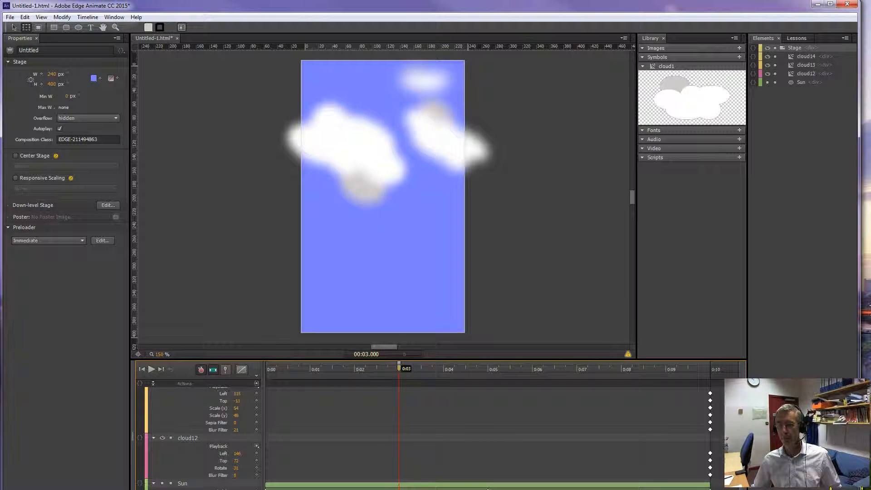
left_click_drag(858, 489, 864, 489)
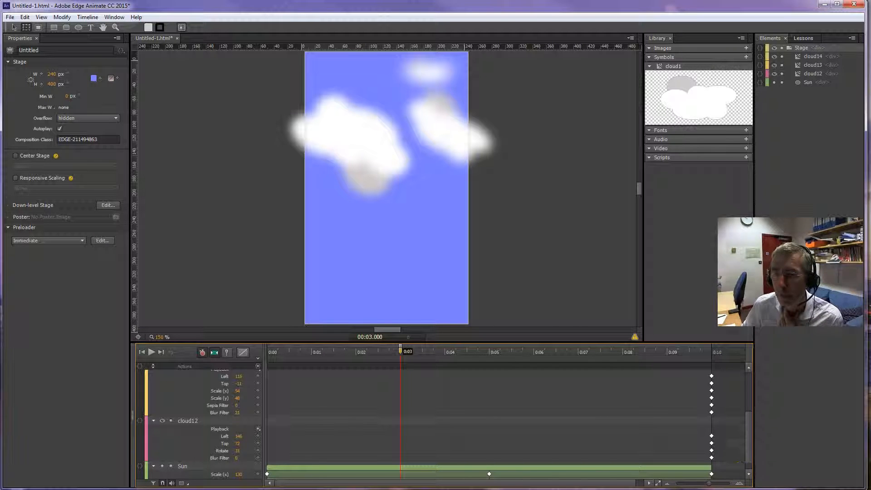
Make the hidden Sun element visible again.
left_click_drag(749, 451, 753, 479)
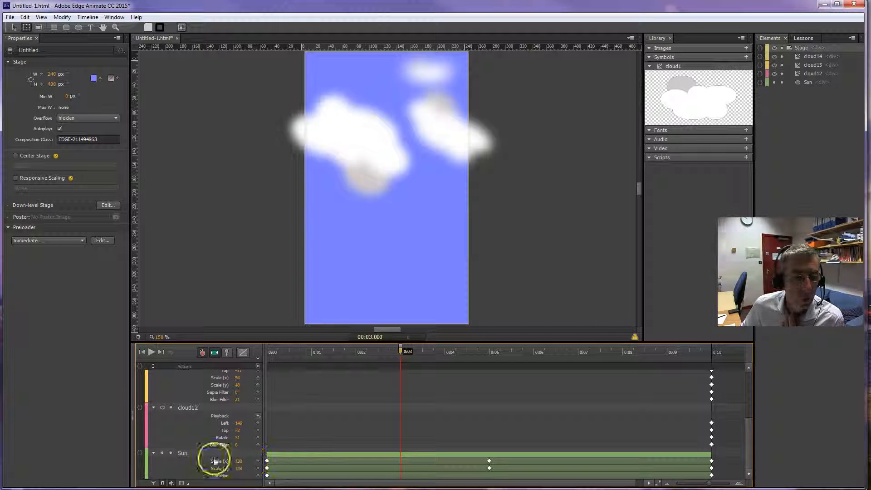
left_click_drag(168, 455, 167, 452)
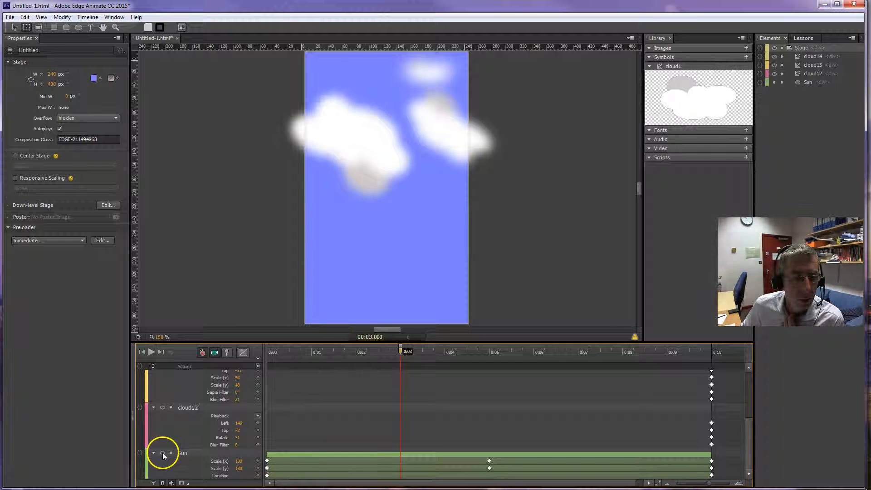
left_click(163, 453)
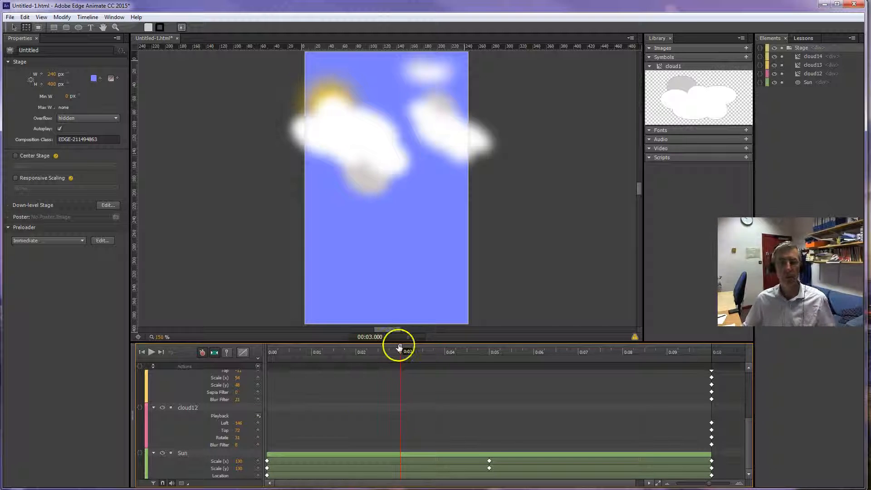
Set the large cloud's opacity to 89% at 0 seconds and 72% at 2.25 seconds.
left_click_drag(400, 350, 277, 367)
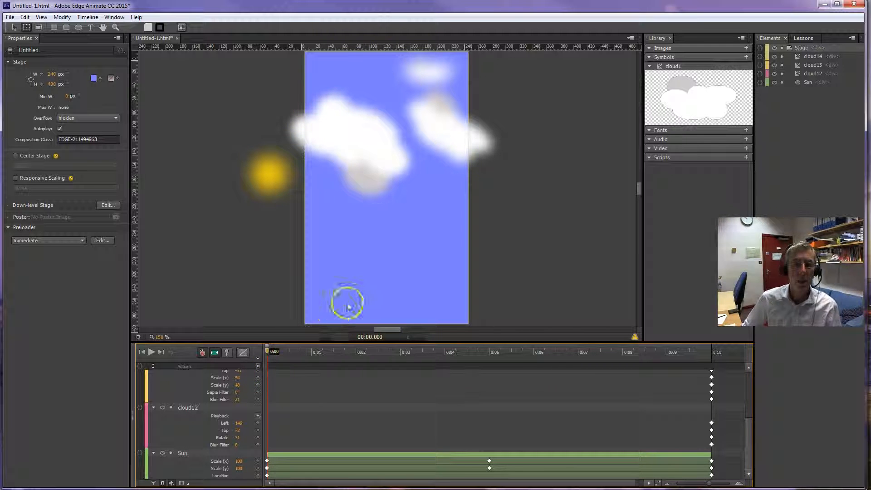
left_click(352, 144)
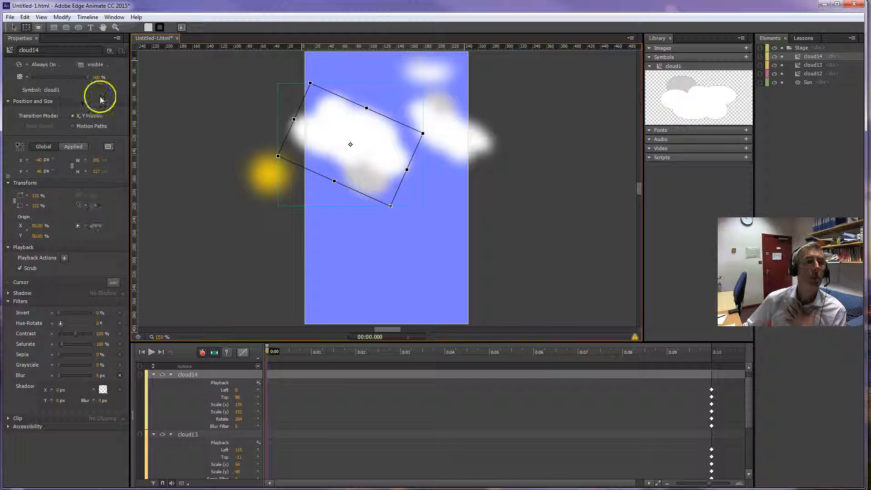
left_click_drag(88, 76, 85, 78)
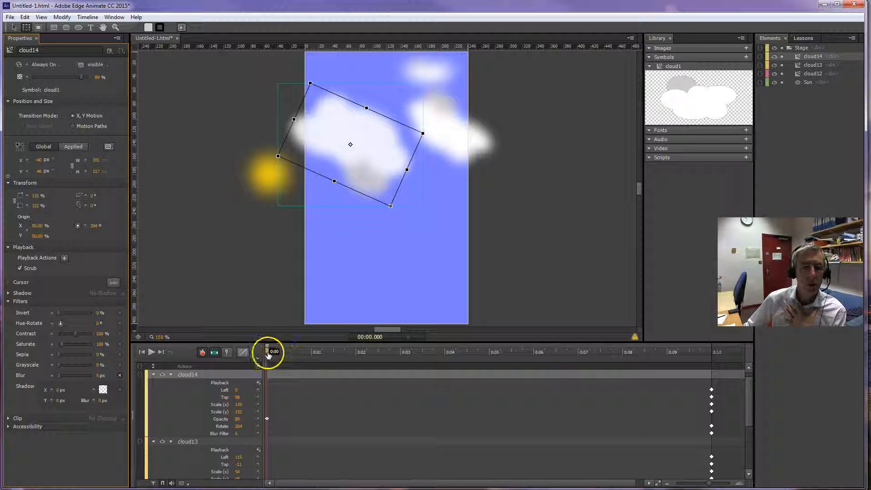
left_click_drag(268, 351, 370, 355)
left_click_drag(83, 77, 78, 79)
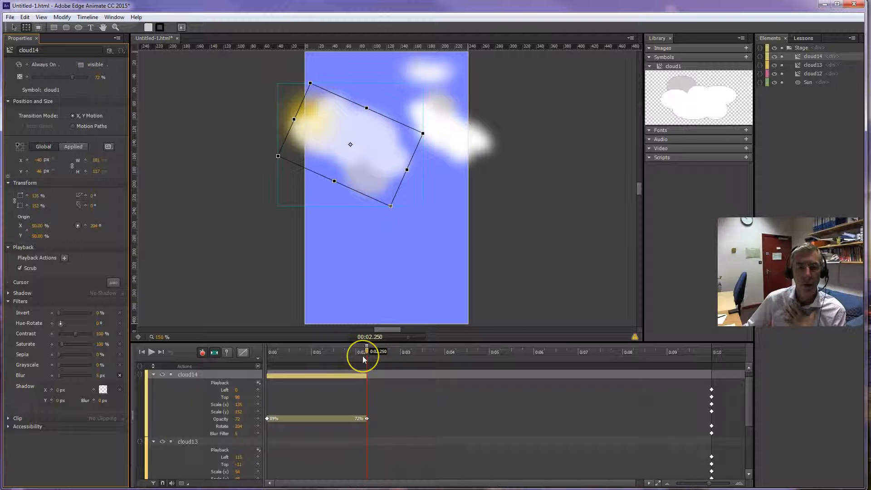
Delete the large cloud's opacity keyframes from the timeline.
left_click(367, 418)
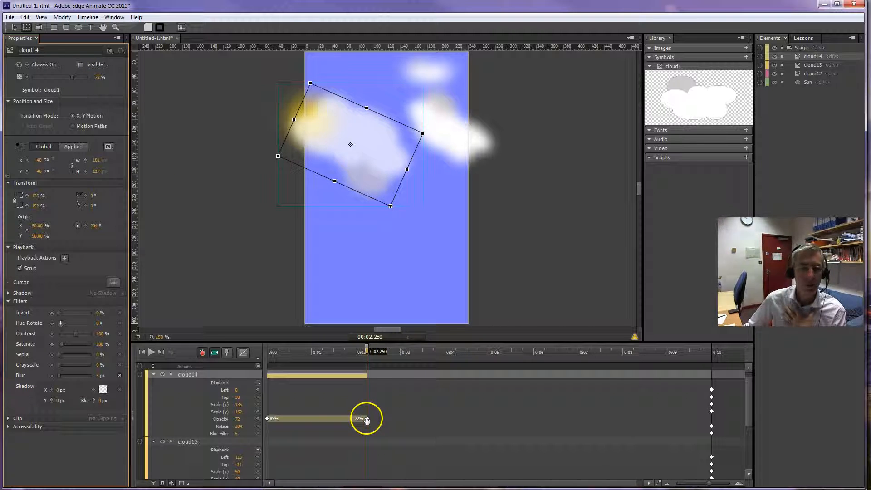
left_click(222, 419)
key("Delete")
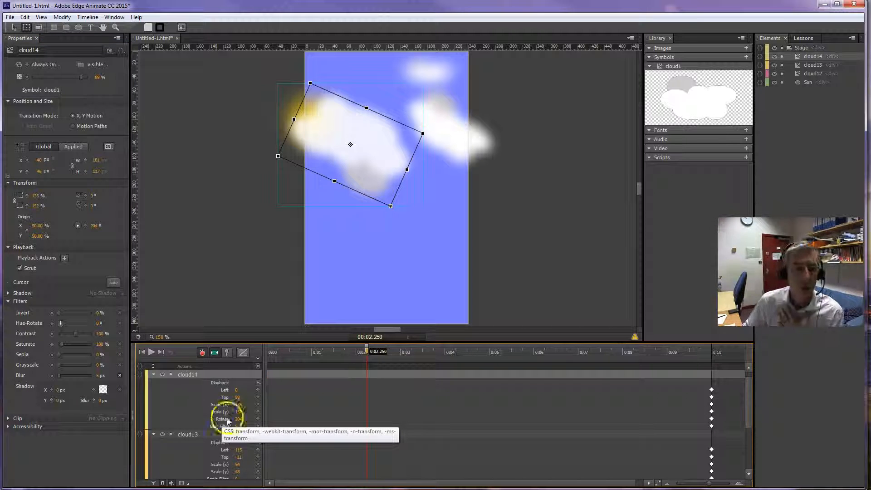
At 0 seconds, set the opacity to 80% for the large cloud, 85% for the rotated cloud and 60% for the small cloud.
left_click_drag(367, 354, 263, 356)
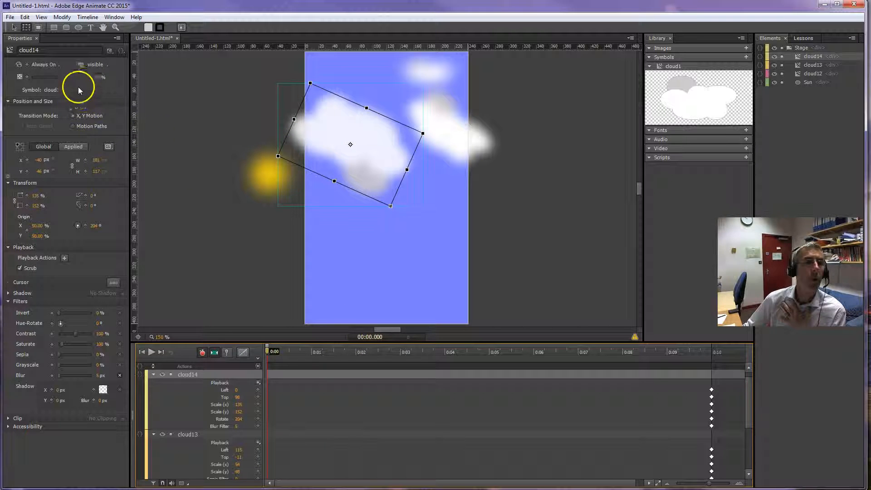
left_click_drag(82, 77, 79, 80)
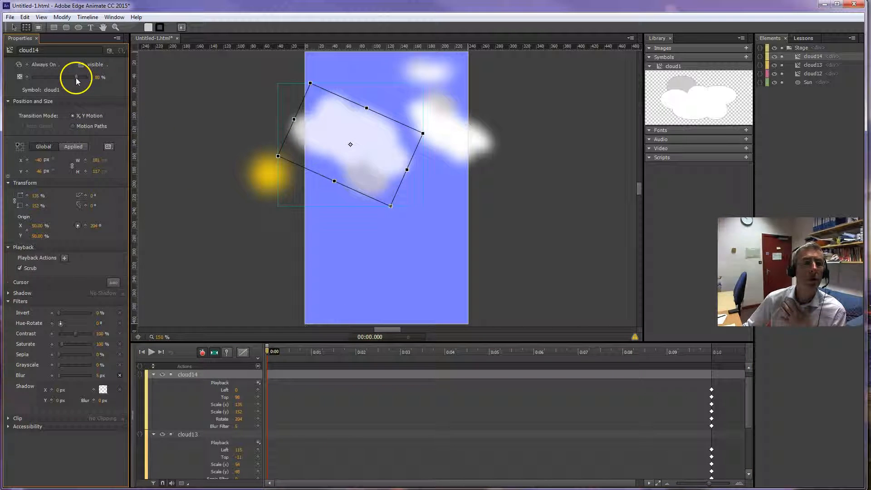
left_click(448, 120)
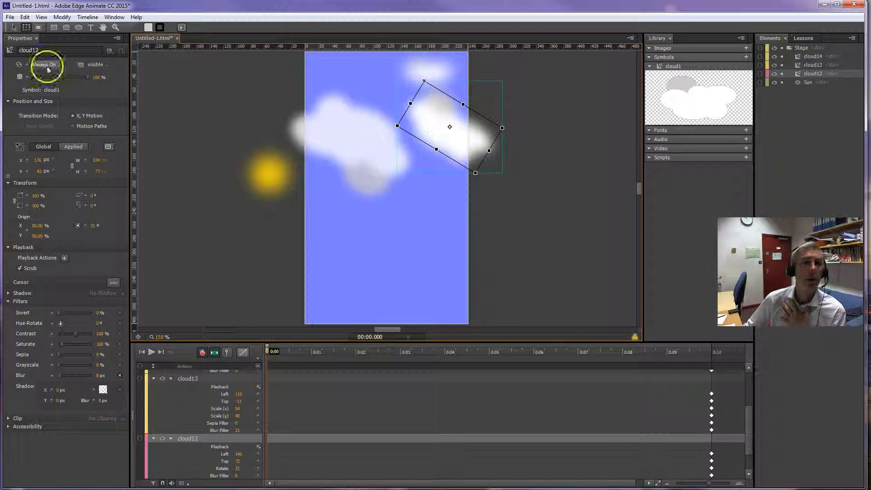
left_click_drag(88, 76, 82, 78)
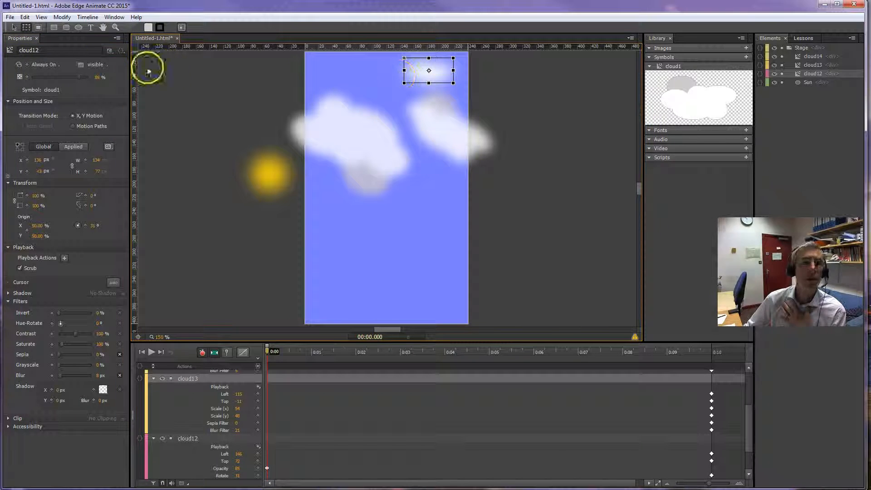
left_click_drag(88, 77, 66, 78)
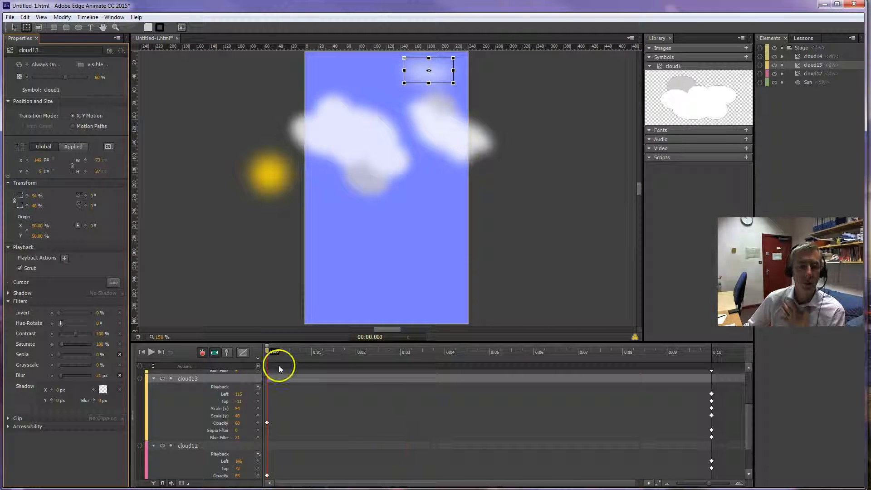
Scrub through the timeline to review the sun's motion behind the translucent clouds.
left_click_drag(268, 353, 672, 354)
left_click_drag(574, 355, 274, 349)
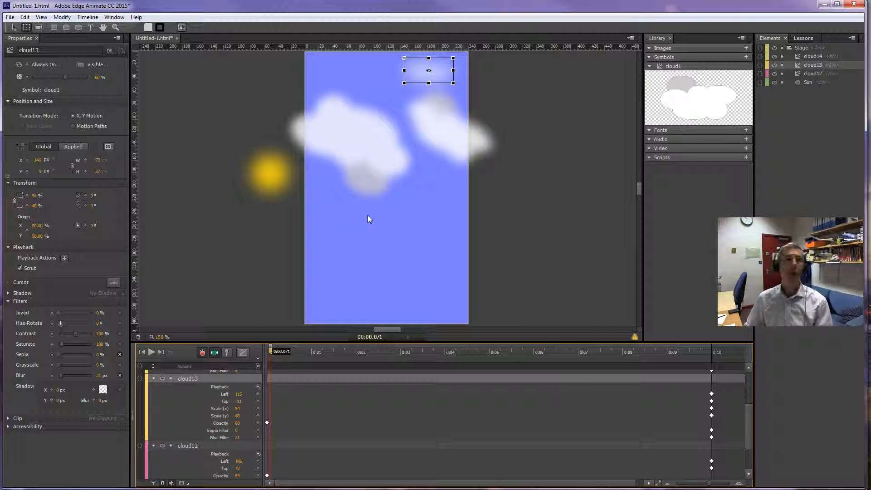
Preview the banner in the default browser and watch the sun animation play.
left_click(10, 17)
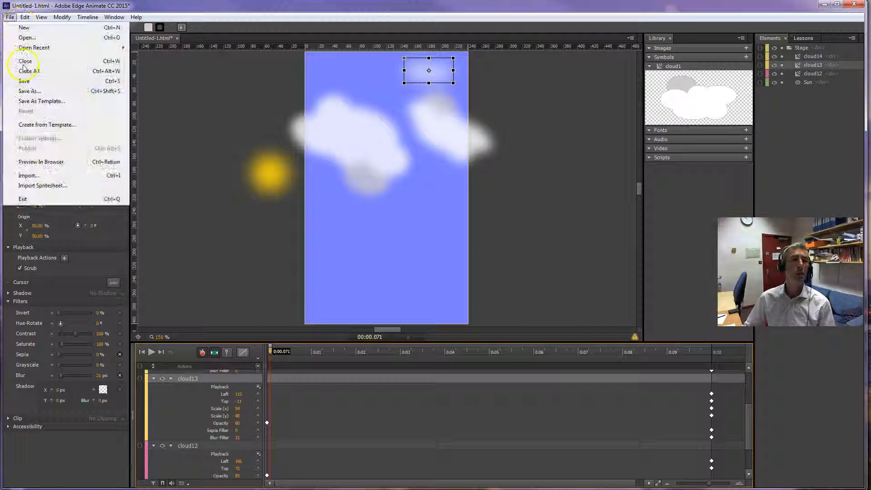
left_click(51, 161)
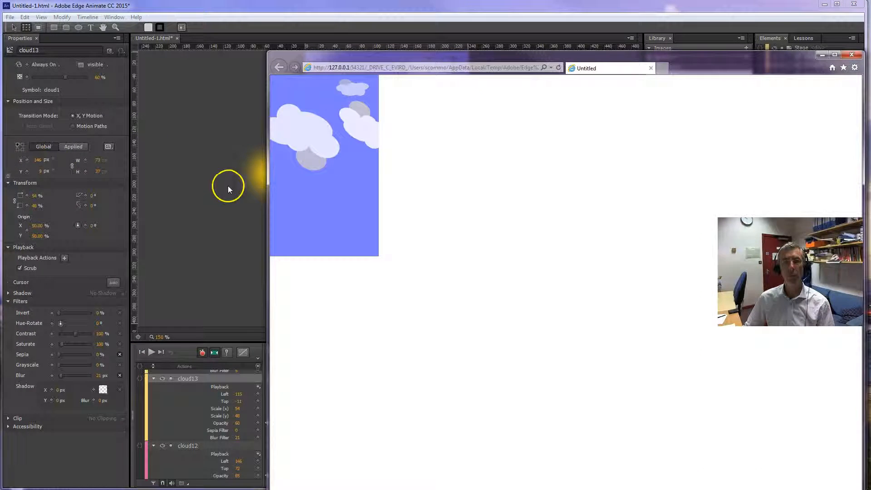
left_click_drag(510, 56, 503, 74)
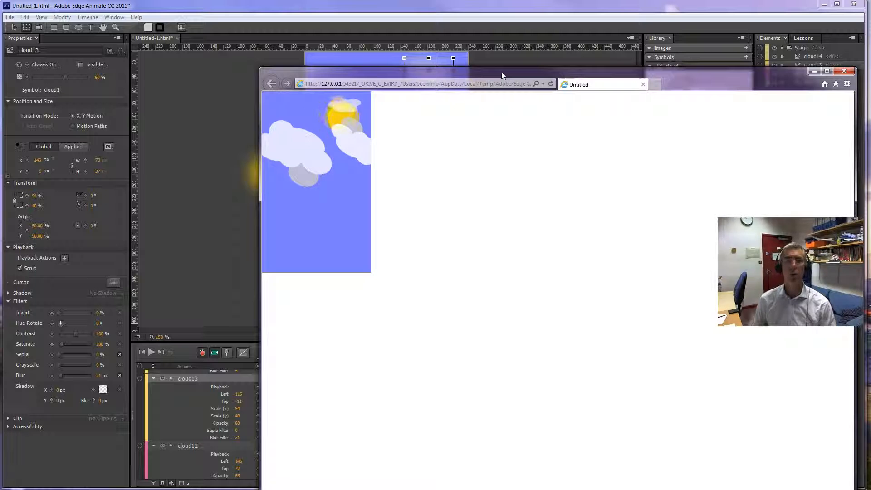
Copy the preview's local address and open it in Chrome to check the blurred clouds there.
left_click(477, 83)
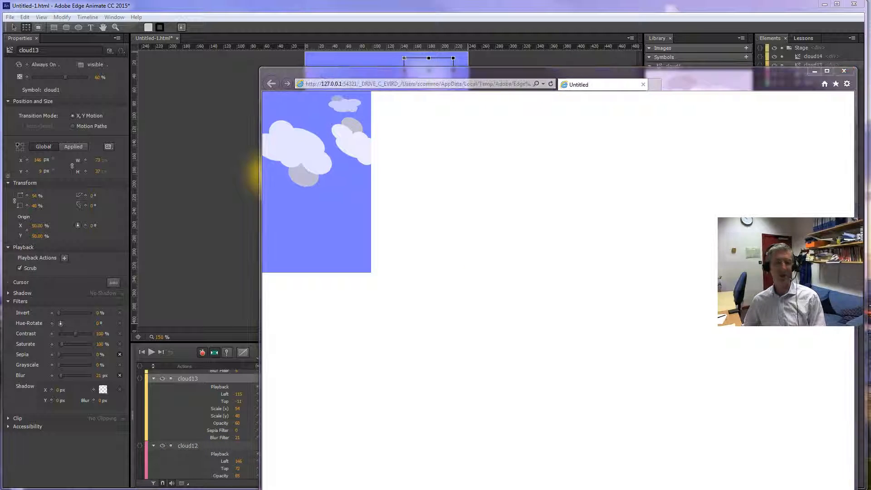
left_click(484, 300)
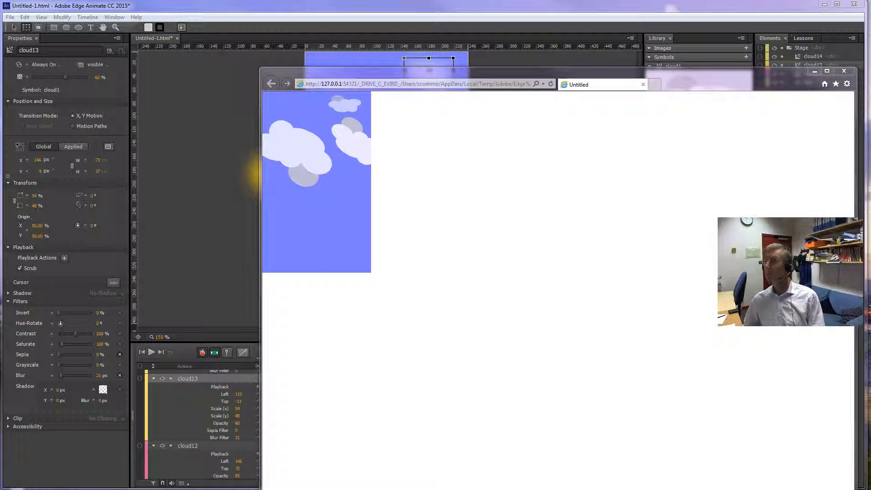
left_click_drag(870, 28, 572, 48)
key("Return")
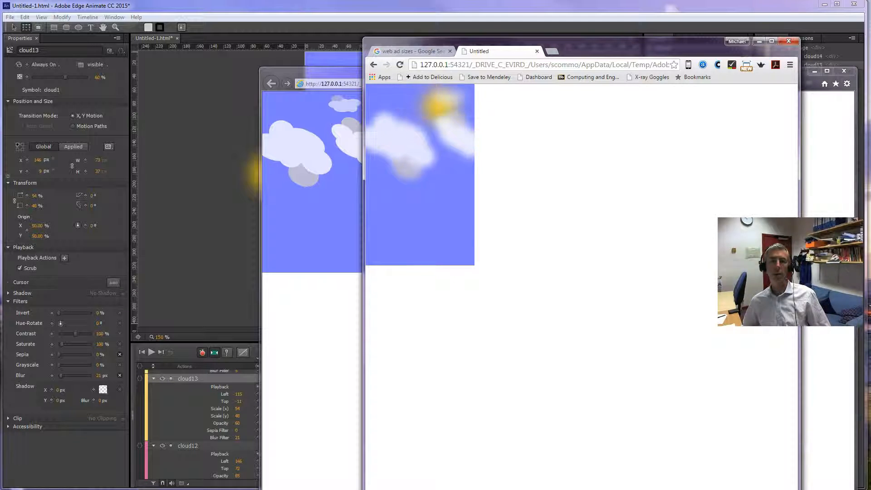
Open Firefox in an enlarged window beside the other browsers and load the copied preview address to check the blurred clouds there.
left_click(247, 489)
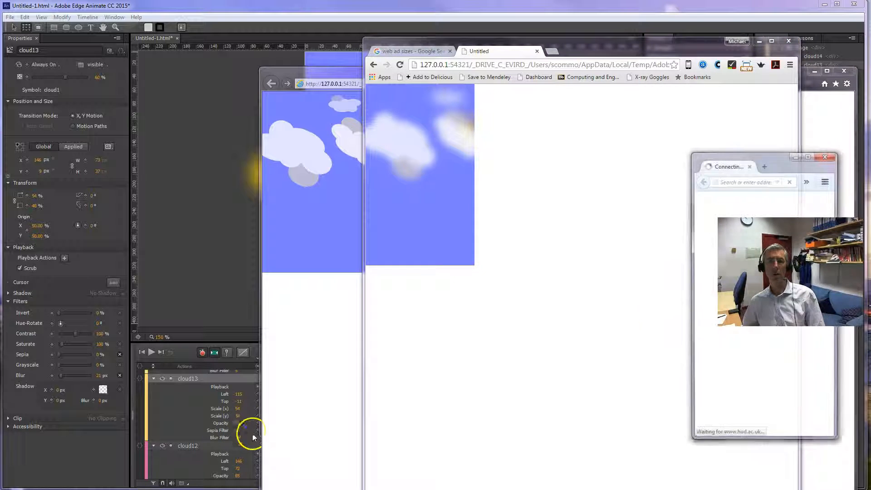
left_click_drag(777, 159, 483, 81)
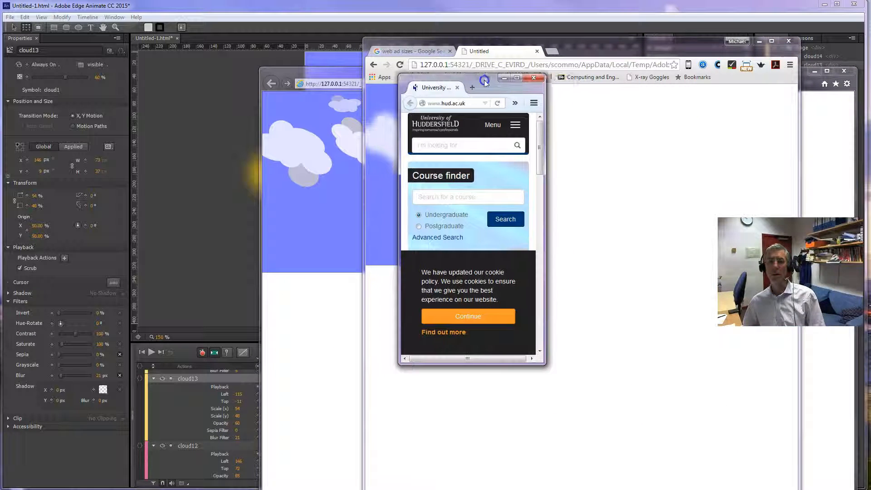
left_click_drag(543, 364, 670, 455)
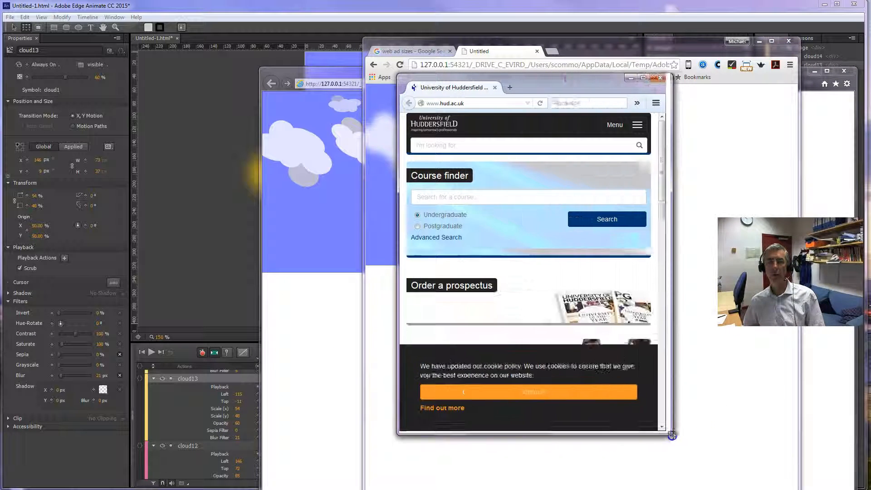
left_click_drag(527, 73, 665, 92)
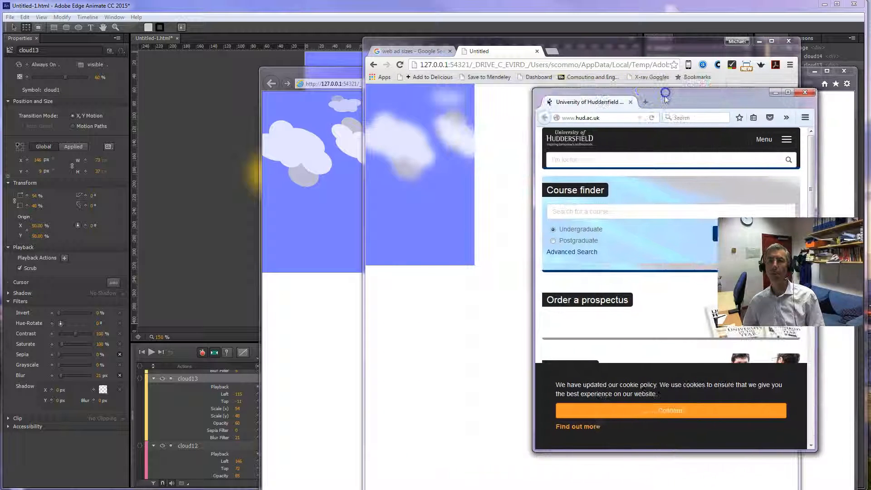
left_click(623, 117)
key("ctrl+v")
key("Return")
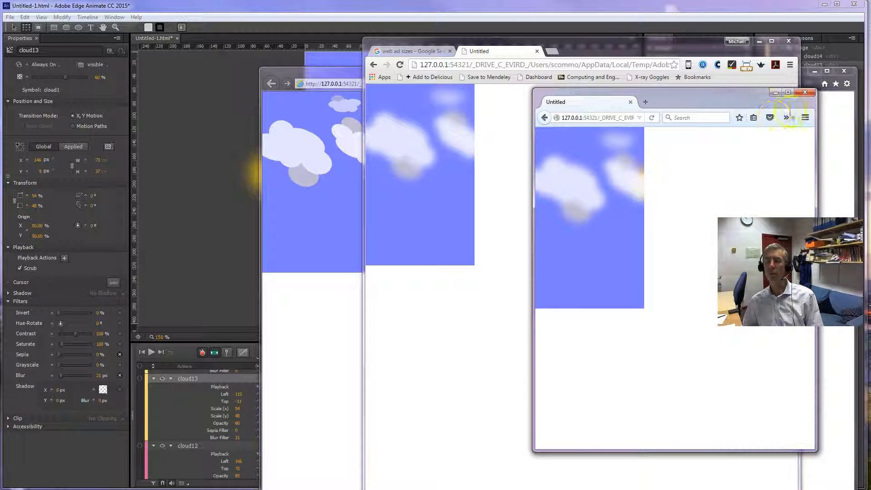
Close the Firefox, Chrome and Internet Explorer preview windows to return to Edge Animate.
left_click(804, 93)
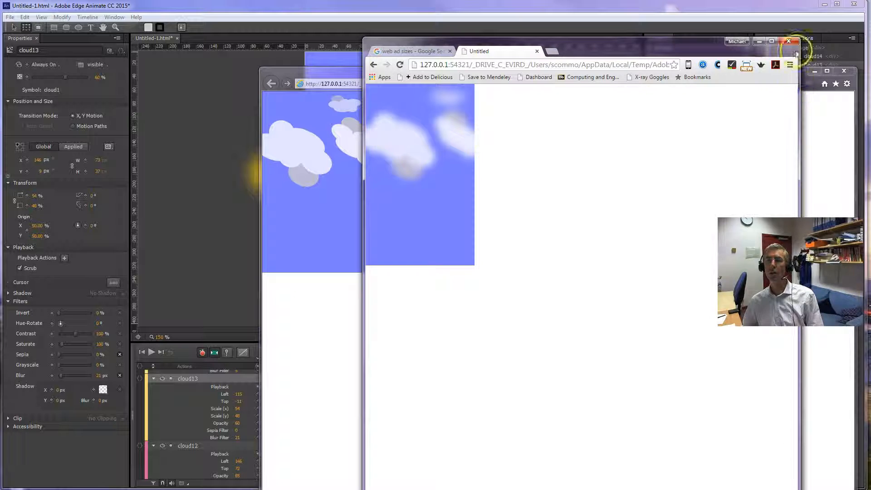
left_click(789, 42)
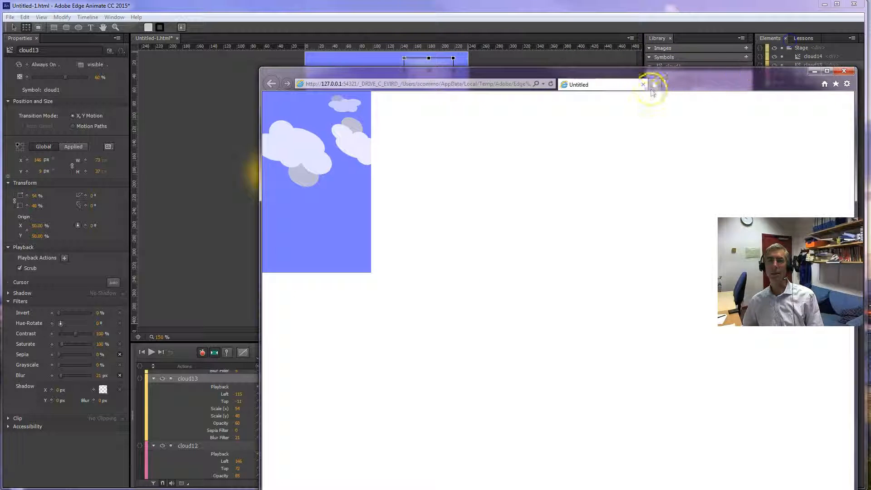
left_click(844, 71)
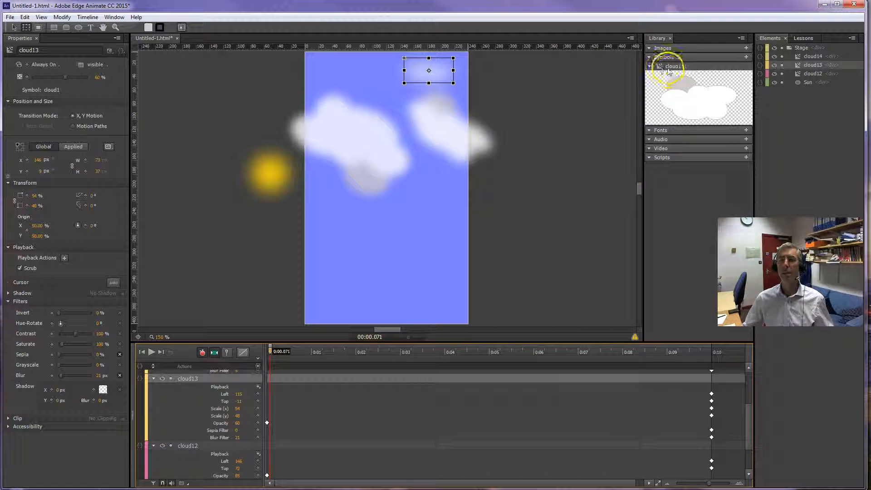
Open the cloud1 symbol from the library to examine the ellipses it contains, and return to the main stage.
left_click_drag(659, 70, 668, 69)
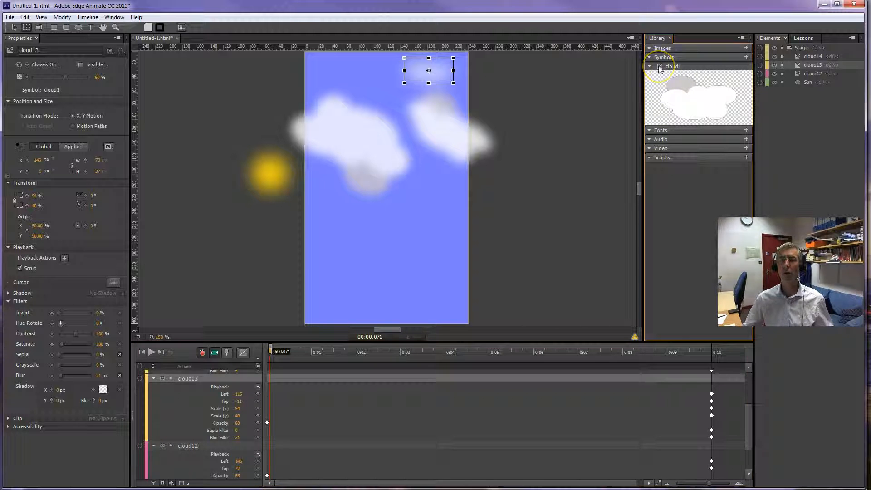
double_click(660, 67)
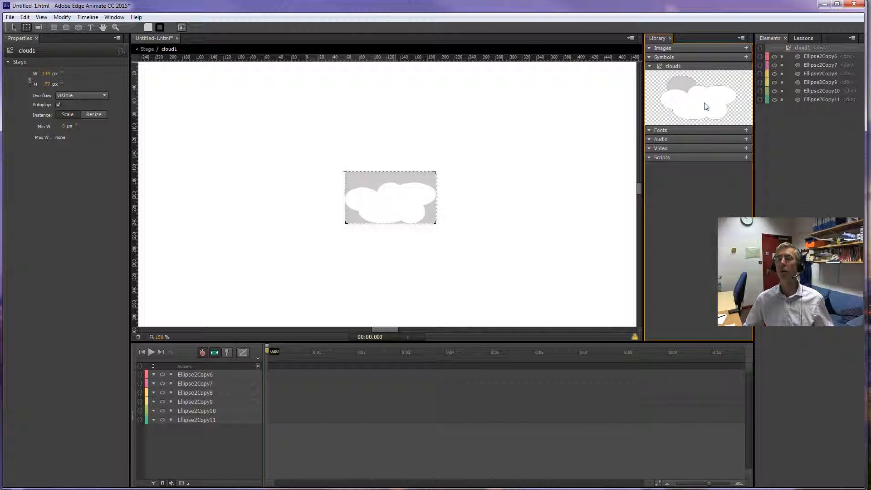
left_click(146, 48)
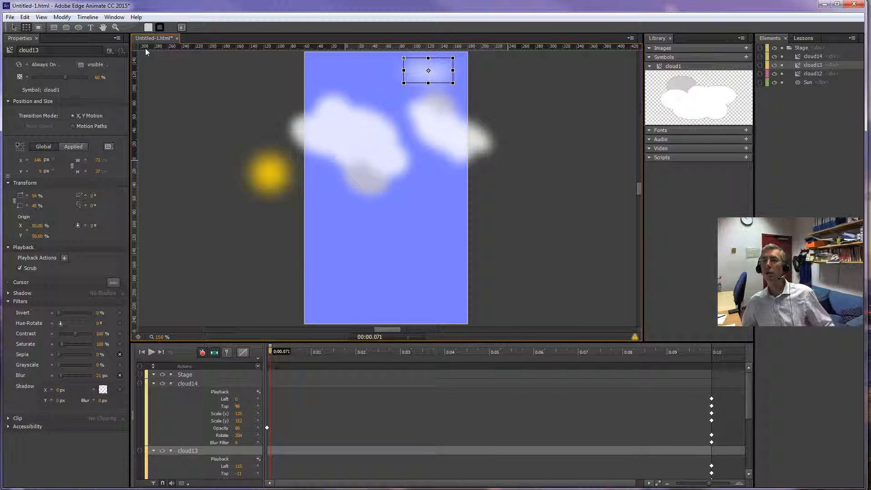
Select the cloud14, cloud13 and cloud12 elements in turn to review the cloud symbol's instances, leaving cloud12 selected.
left_click(809, 55)
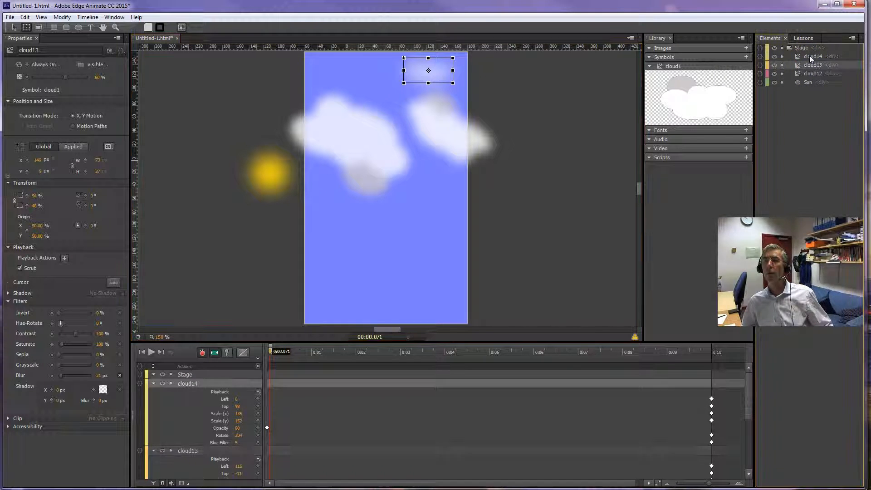
left_click(810, 65)
left_click(810, 56)
left_click(812, 66)
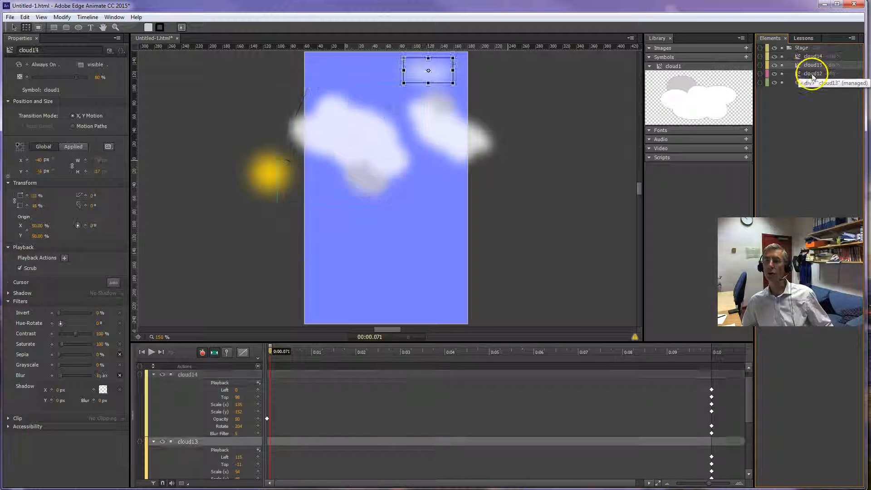
left_click(812, 73)
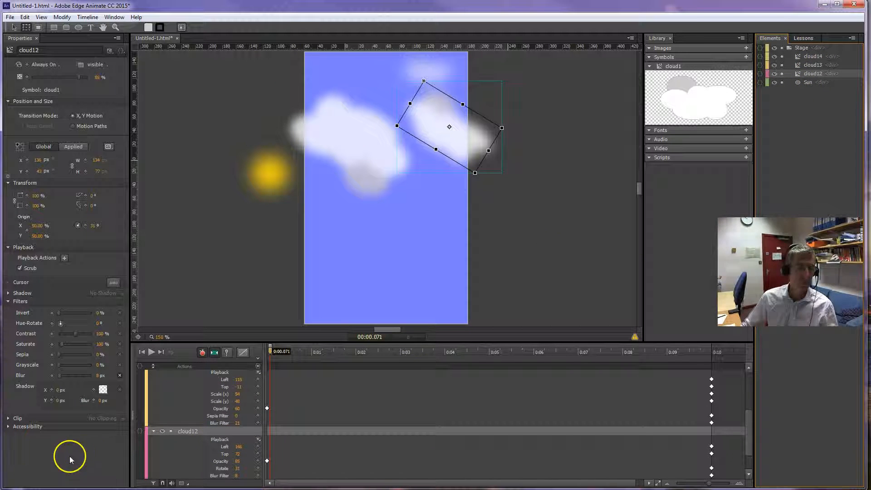